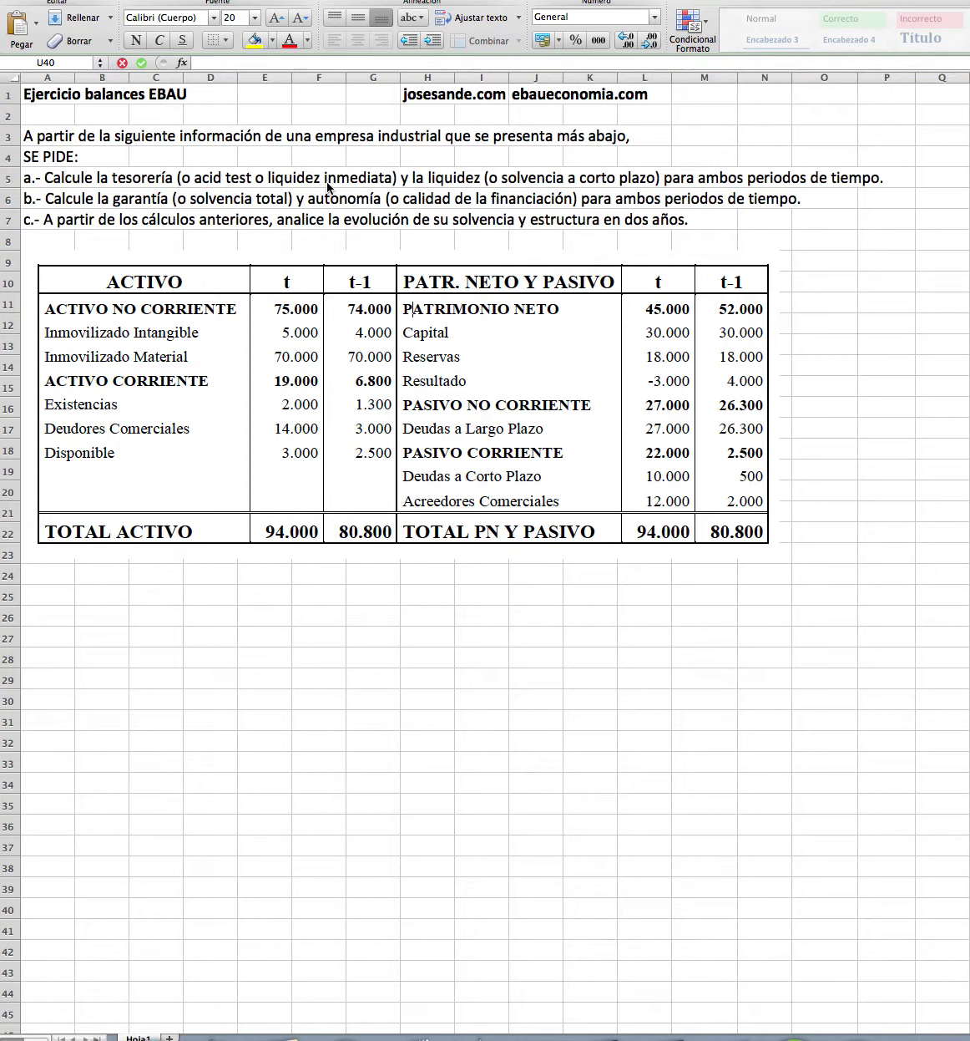
Enter the label "A)" in cell A25 and "Tesorería" in cell C25 below the balance table
left_click(72, 178)
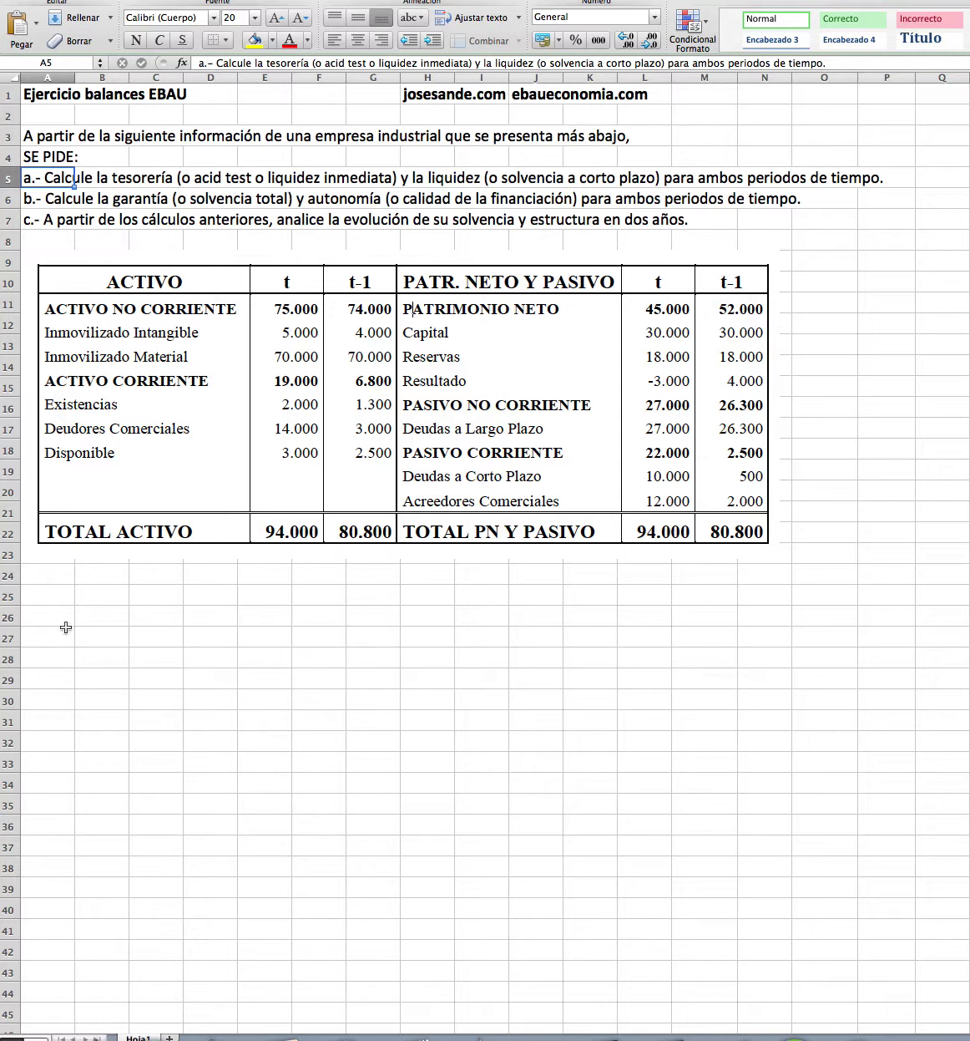
left_click(45, 594)
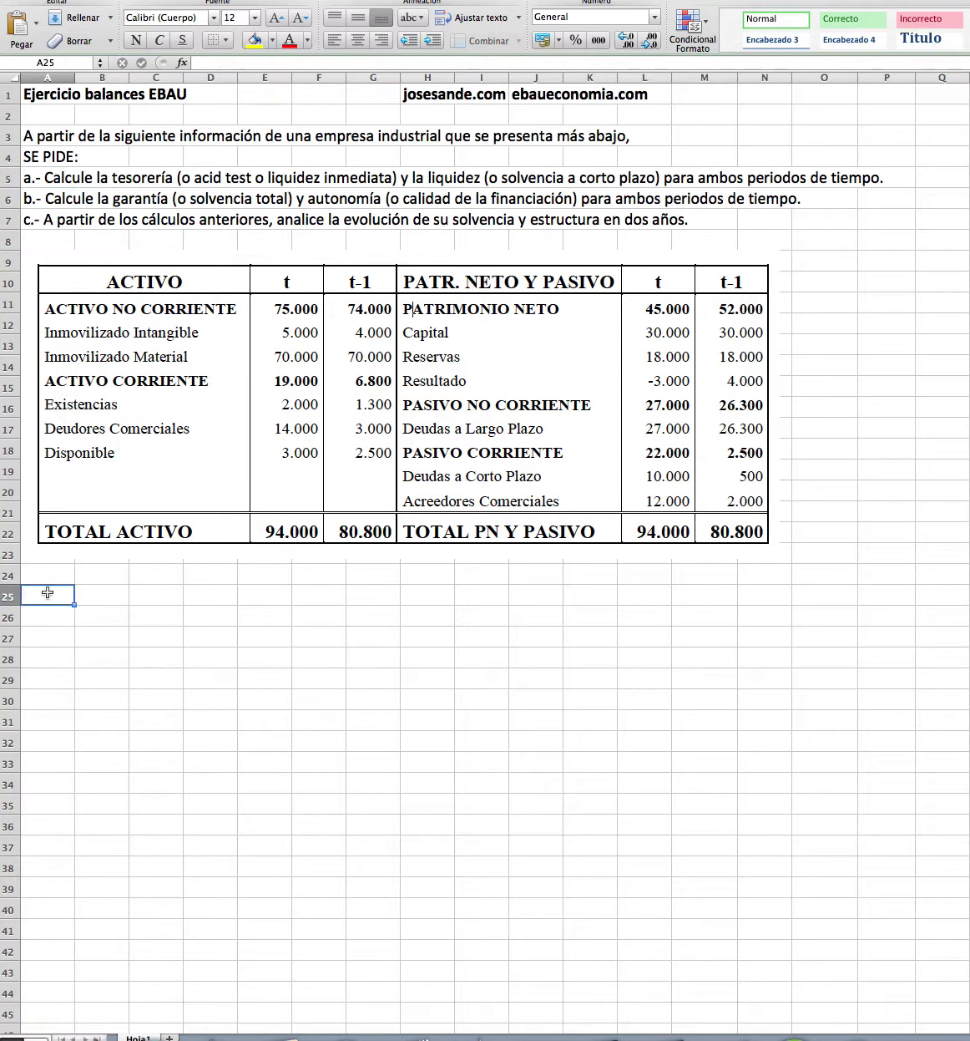
type("A)")
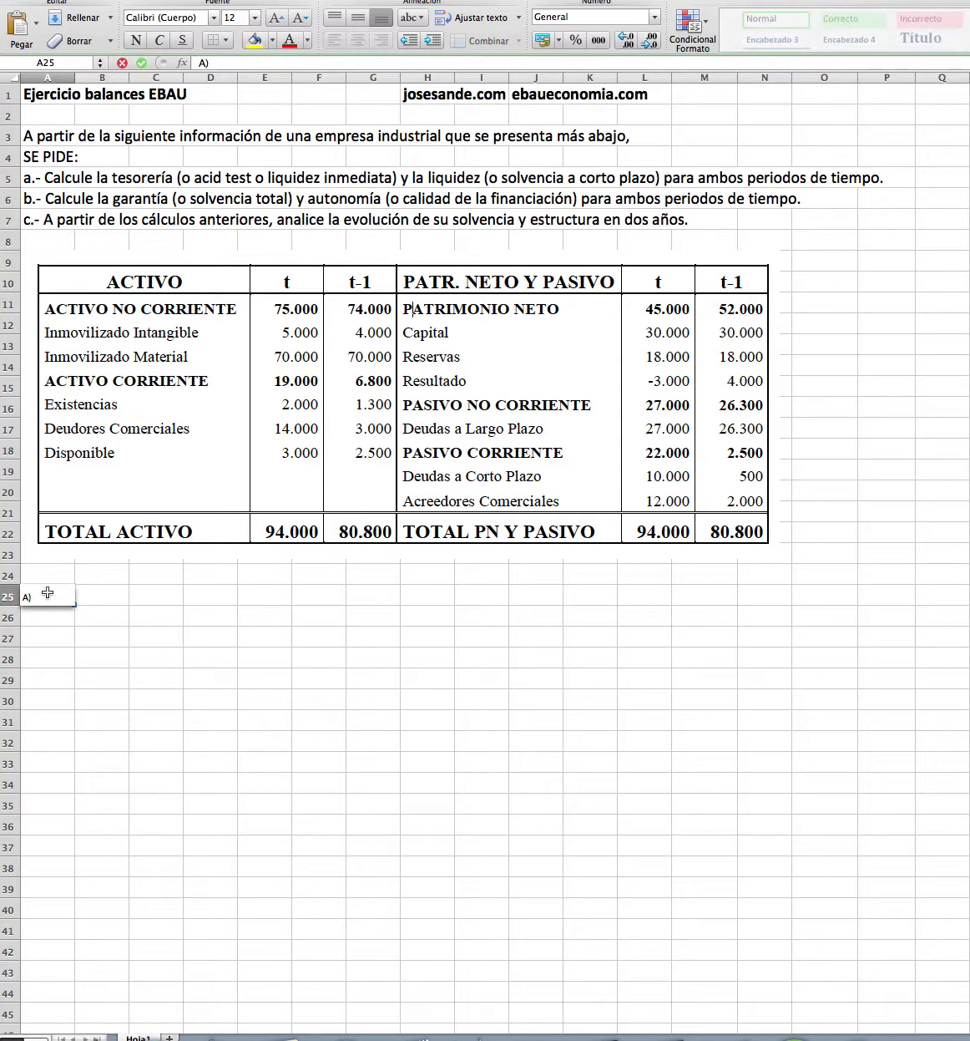
left_click(159, 596)
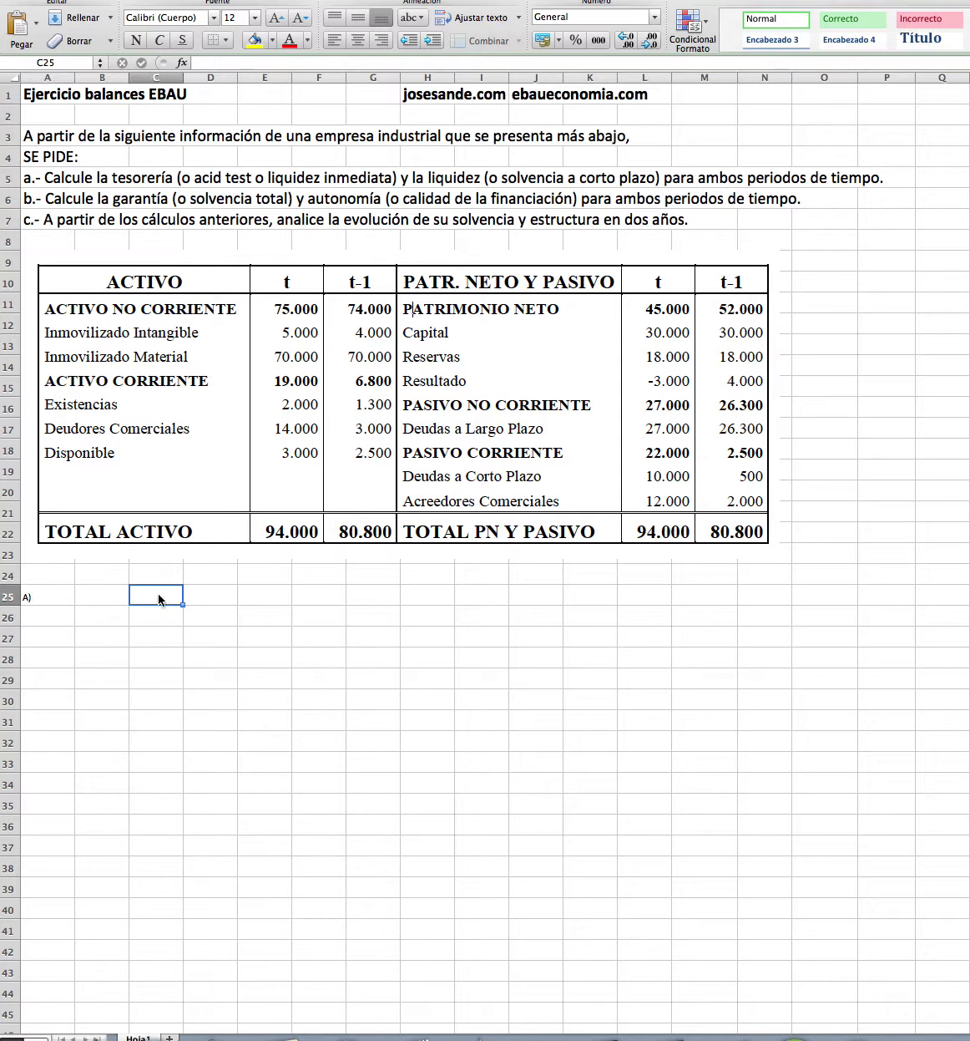
type("Tes")
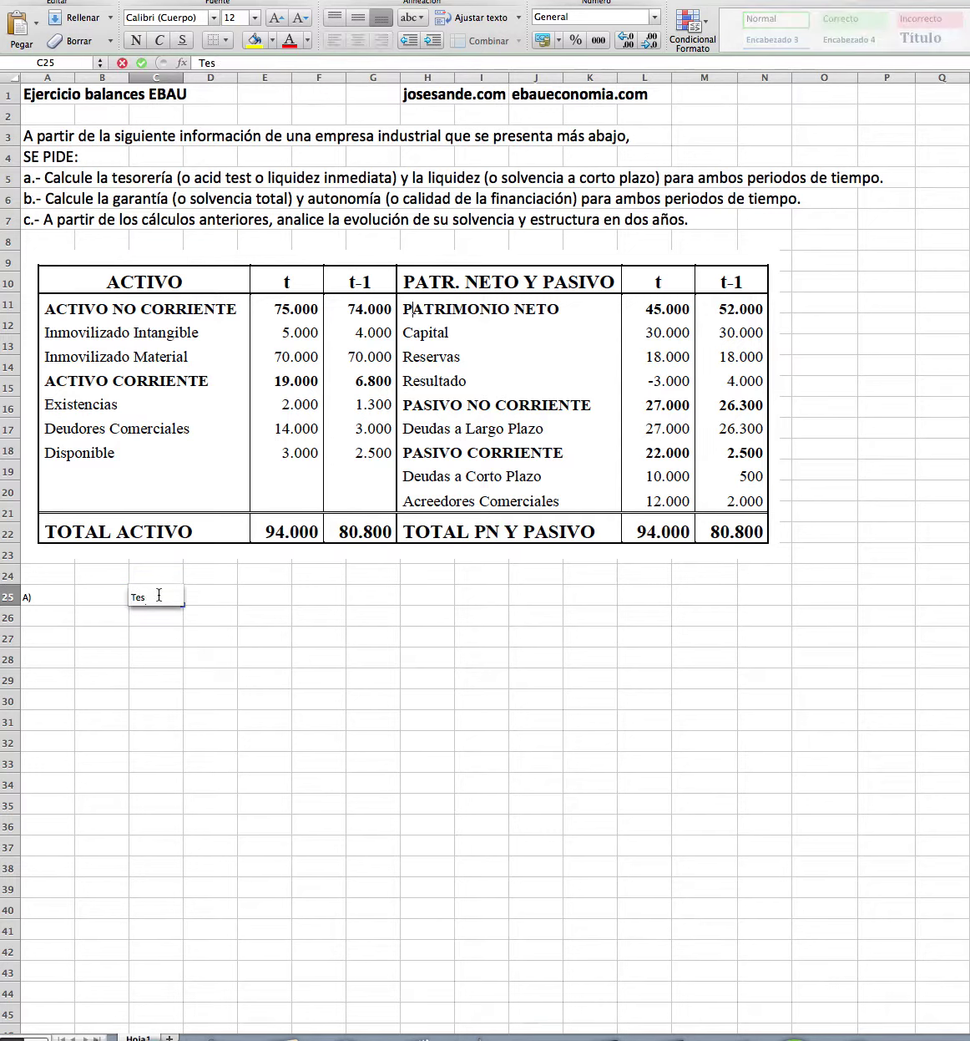
type("orería")
left_click(167, 577)
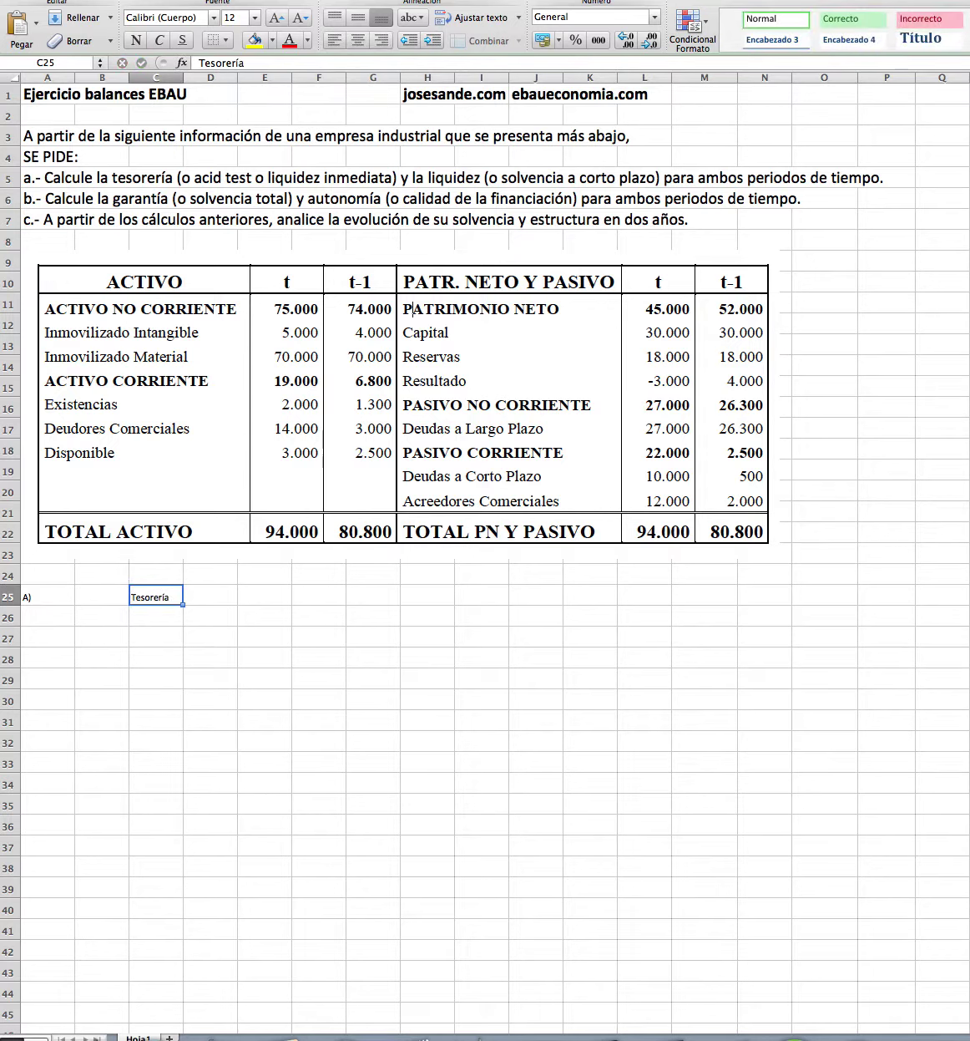
Set the font size to 20 for the large answer area starting at cell A25
left_click(73, 595)
left_click_drag(73, 595, 947, 958)
scroll(646, 395, "up", 4)
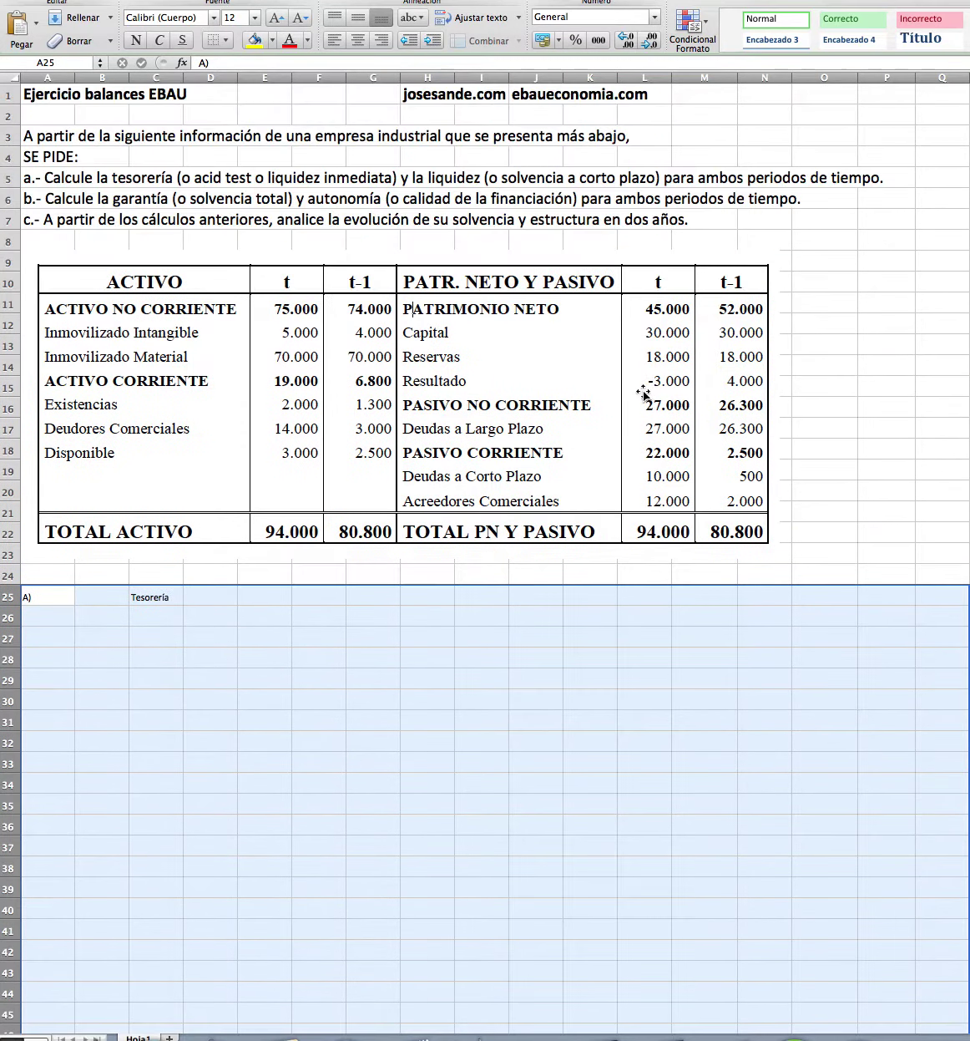
left_click(254, 17)
left_click(247, 157)
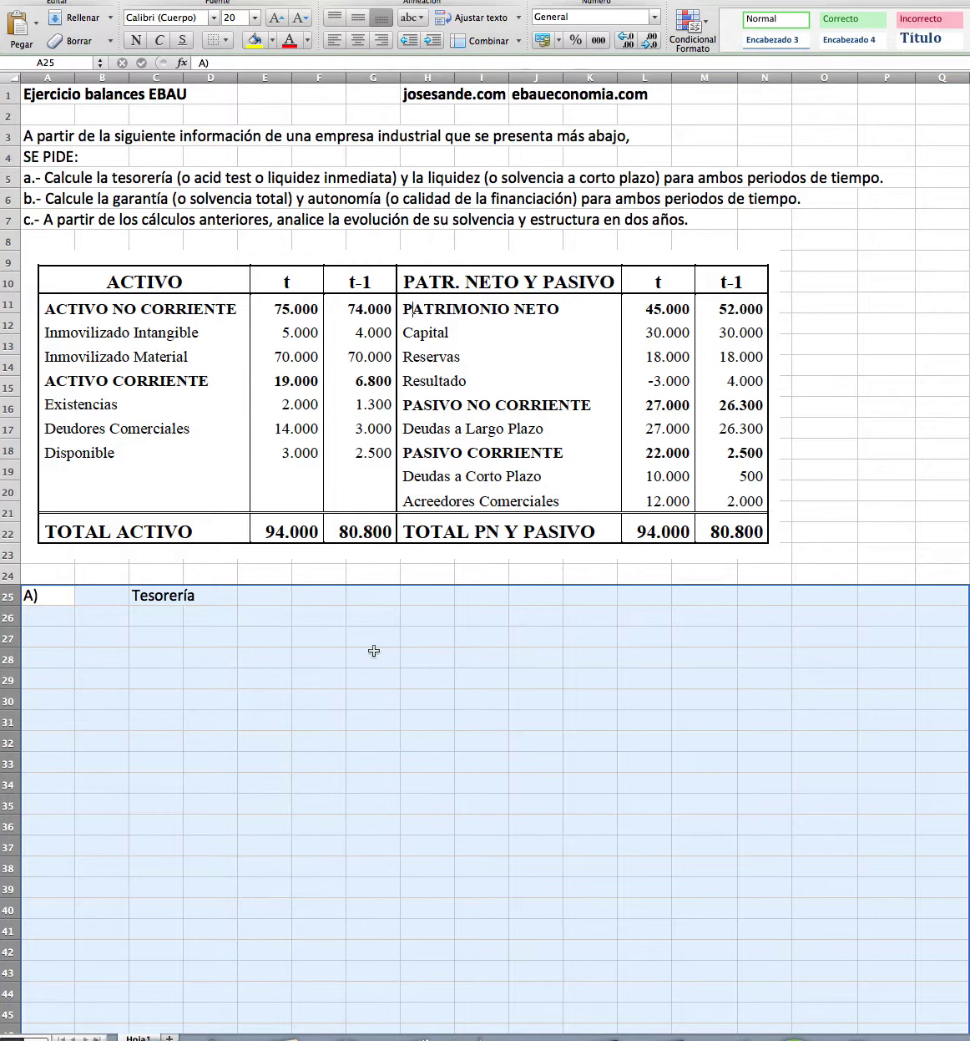
left_click(365, 636)
Enter "(Acid test o liquidez inmediata)" in cell E25 beside the Tesorería label
left_click(264, 598)
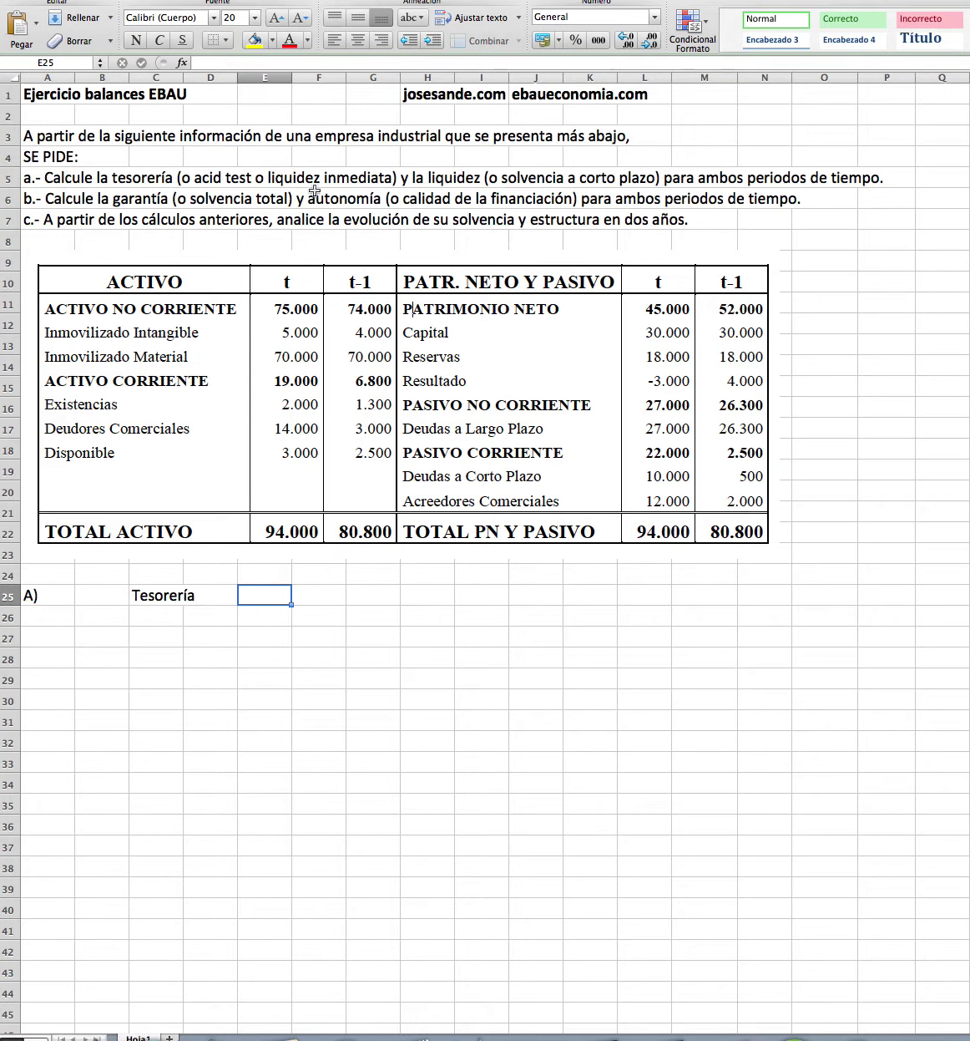
double_click(255, 595)
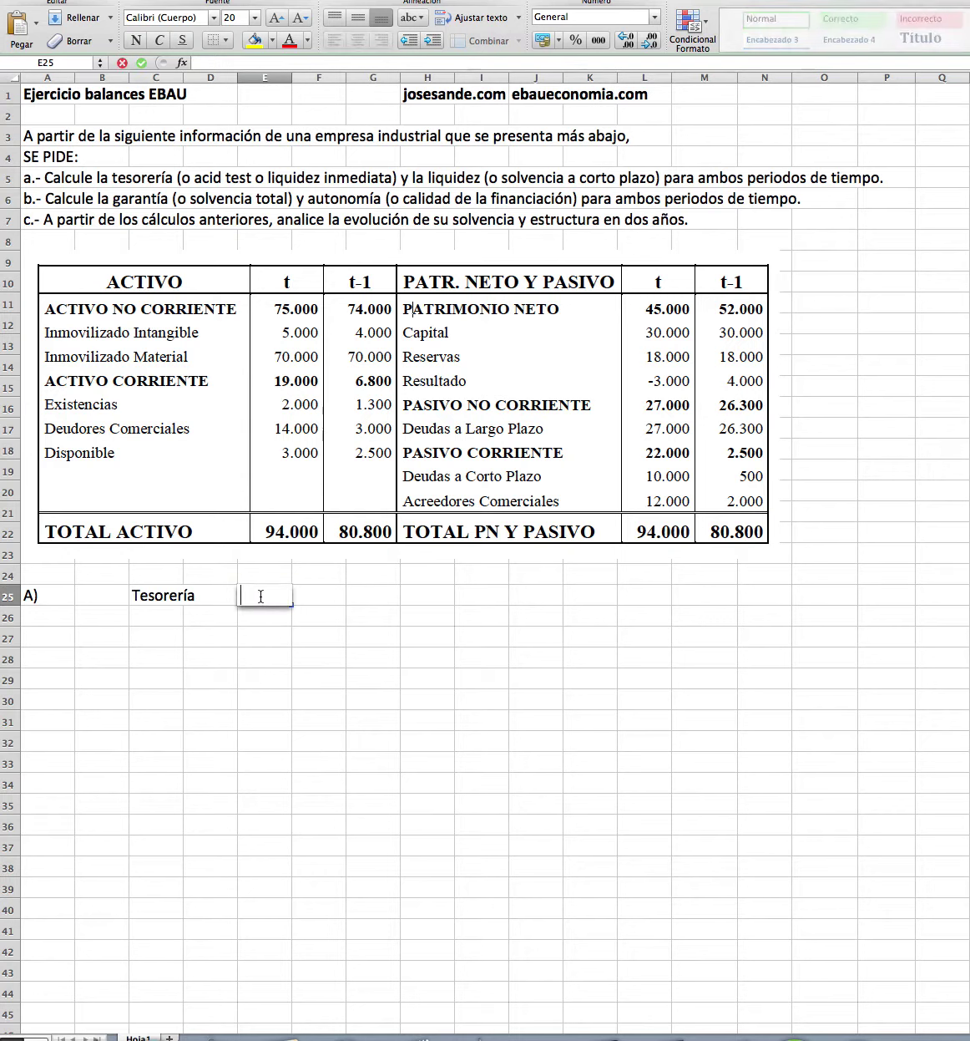
type("(Acid test")
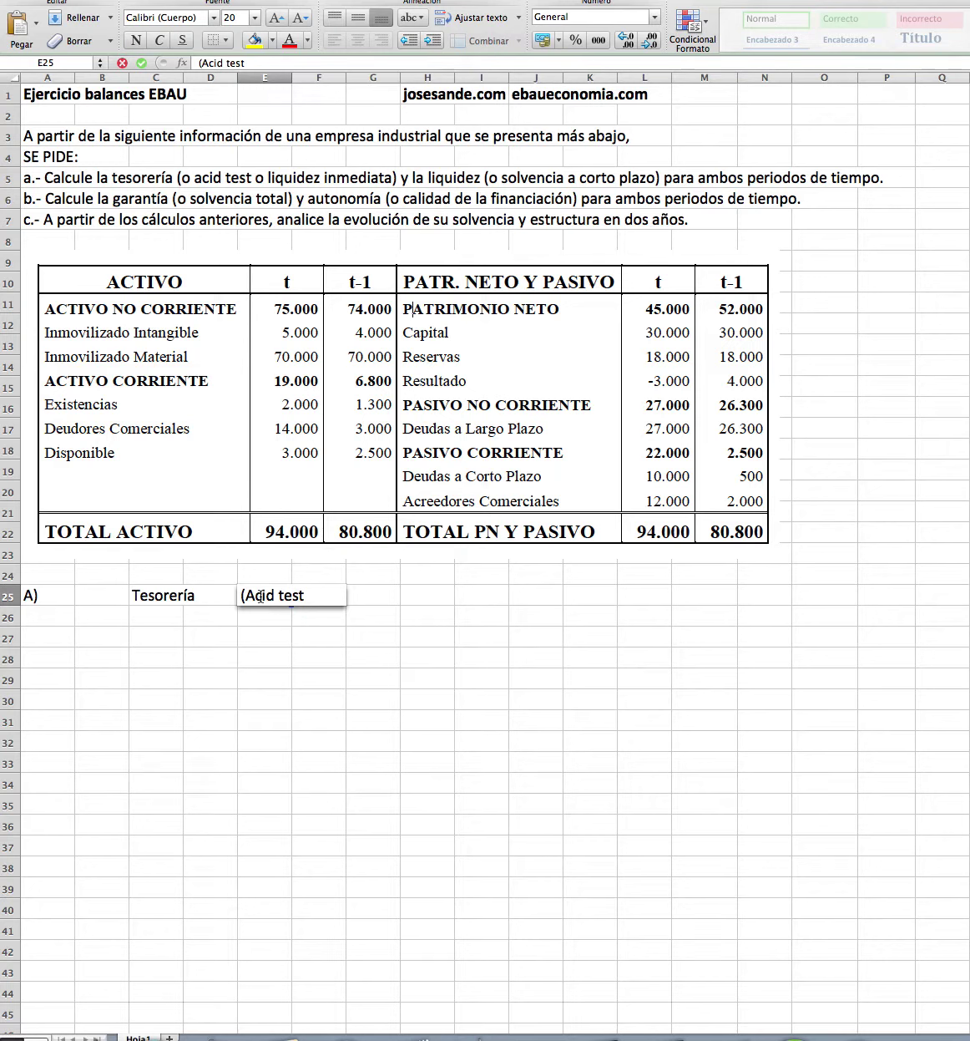
type(" o liquidez inme")
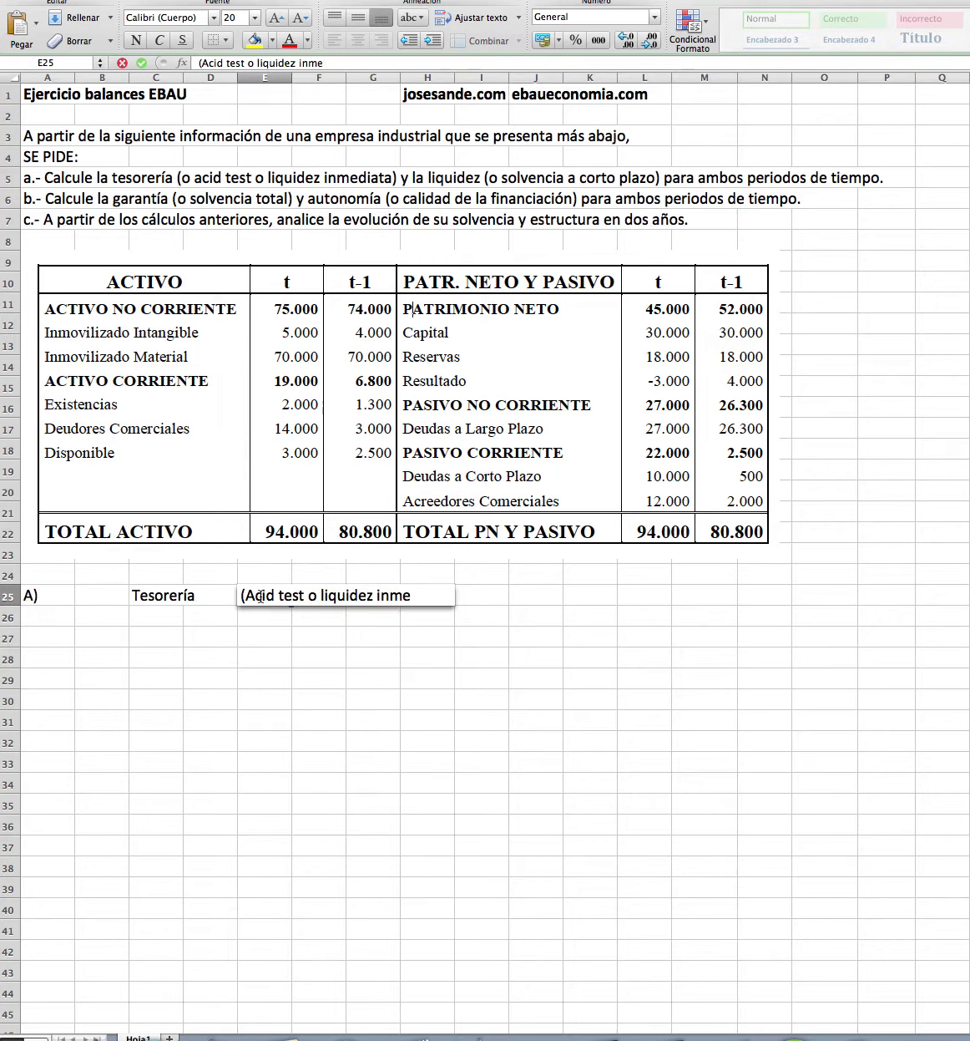
type("diata)")
left_click(537, 570)
type("Realiz")
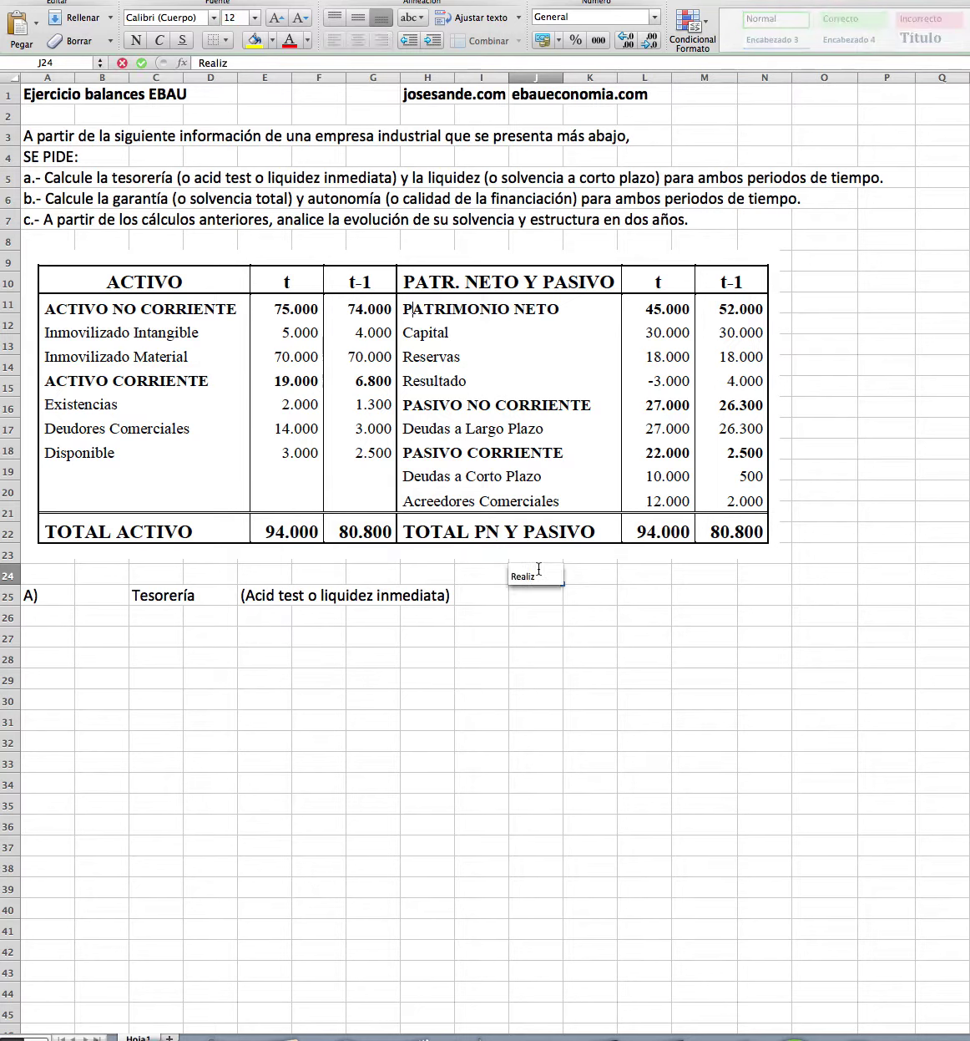
key("BackSpace")
key("BackSpace")
key("BackSpace")
key("BackSpace")
key("BackSpace")
key("BackSpace")
left_click(486, 675)
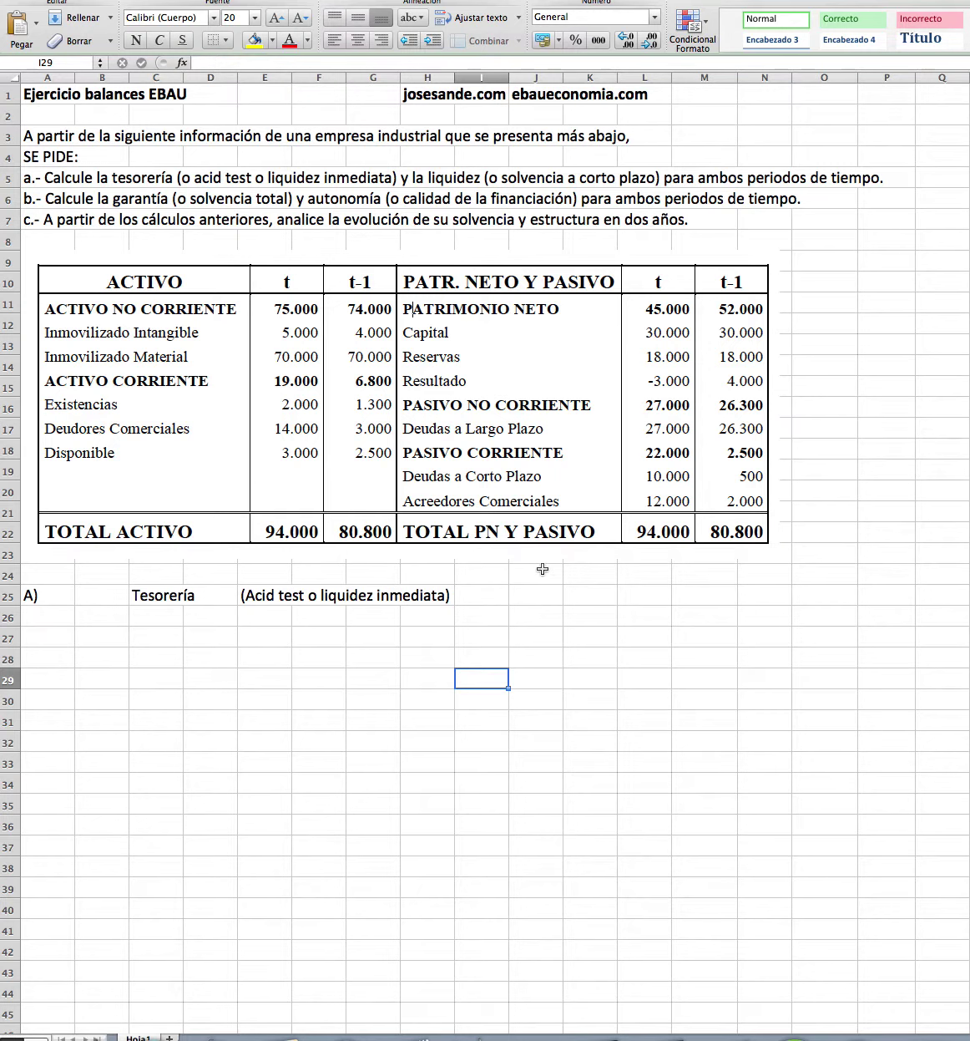
Set the font size of the cell range J24:O38 to 20
left_click_drag(543, 568, 810, 860)
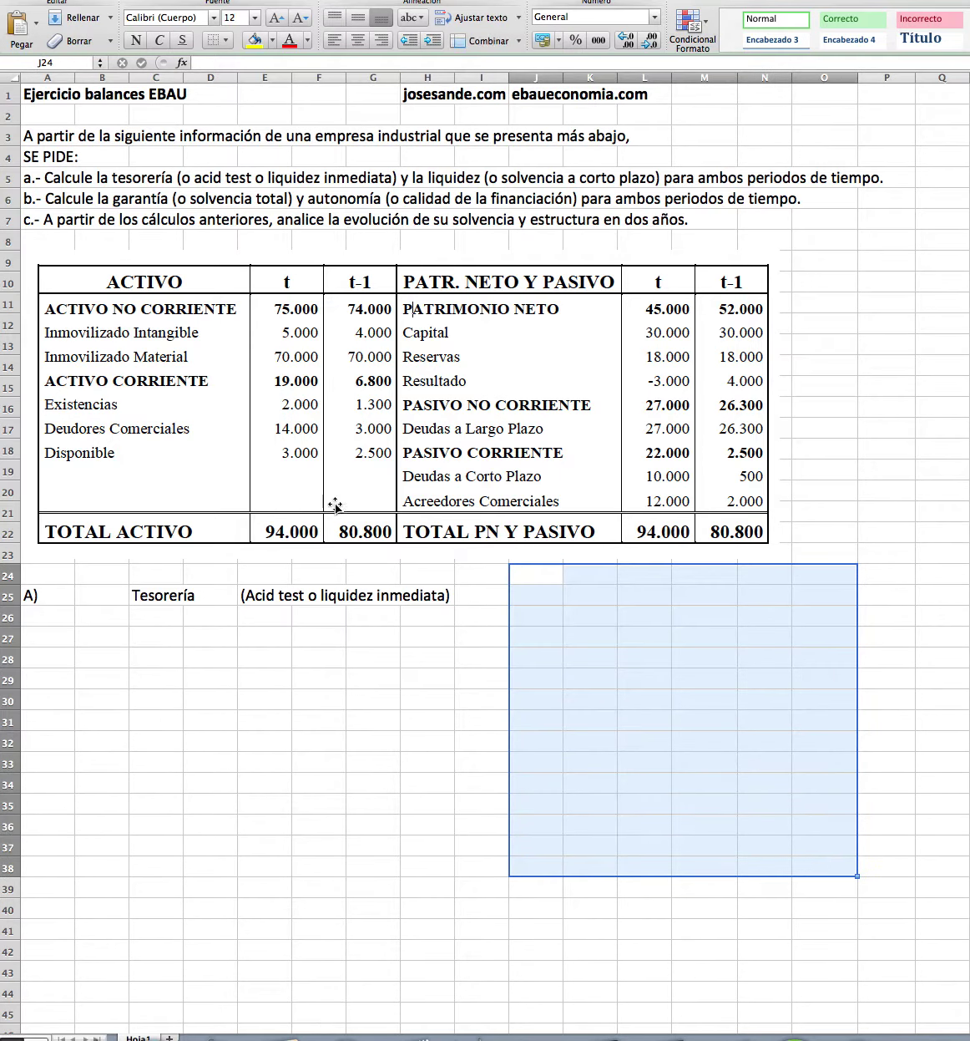
left_click(255, 16)
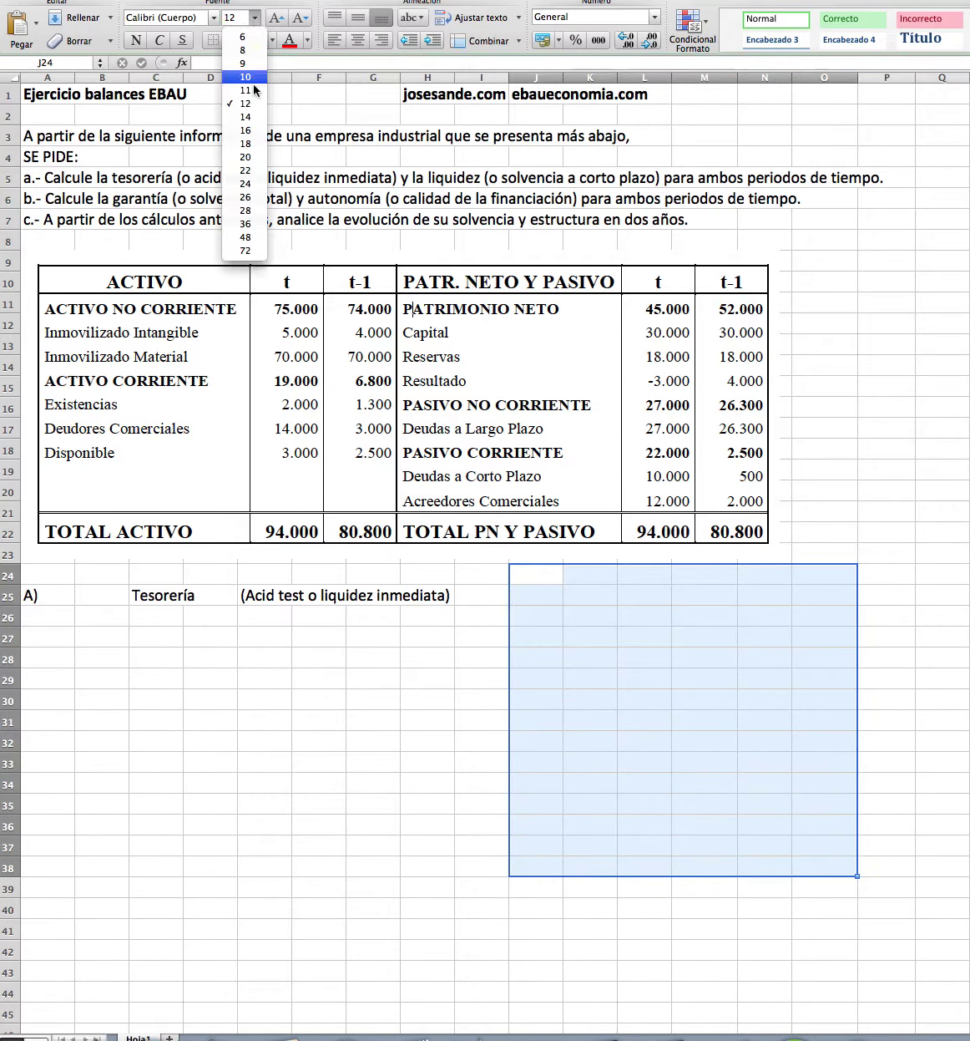
left_click(248, 157)
left_click(548, 596)
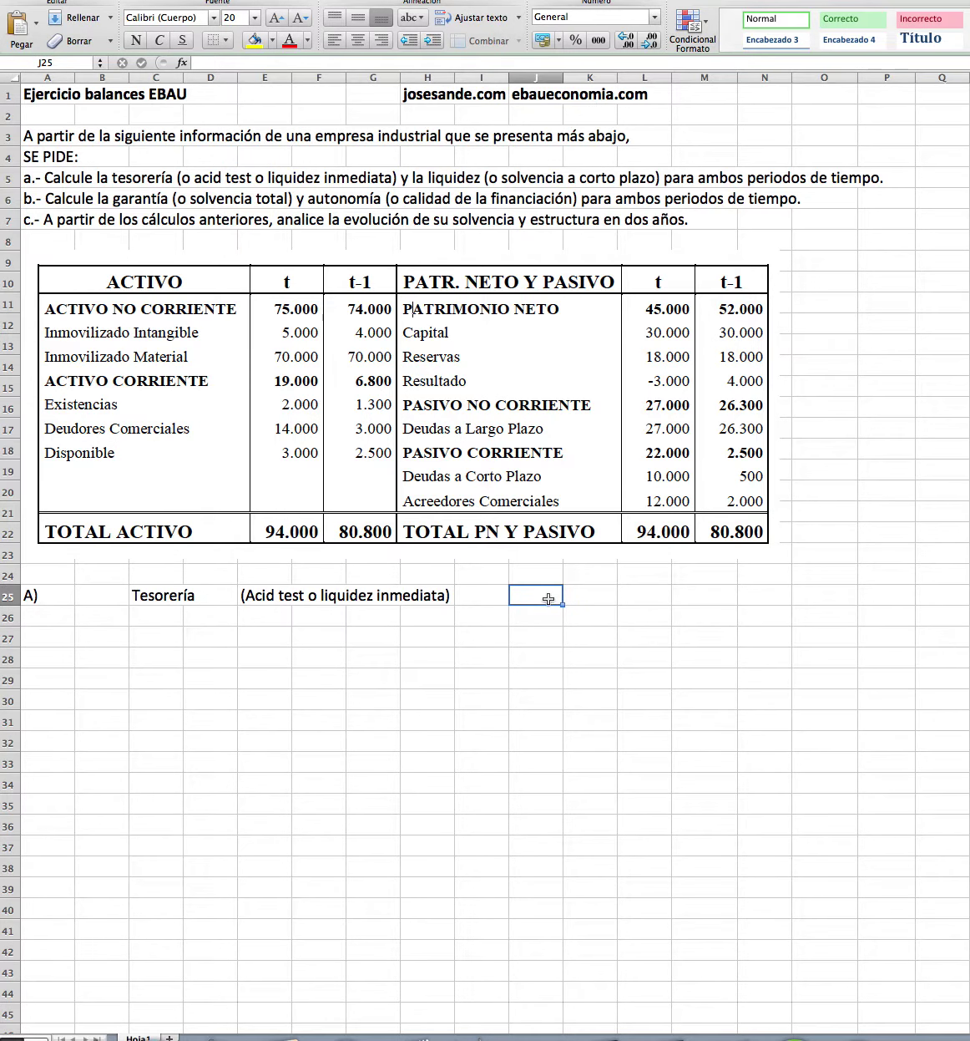
Enter the ratio's numerator text "Relizable + Tesorería" in cell J24
left_click(539, 575)
type("Reliaz")
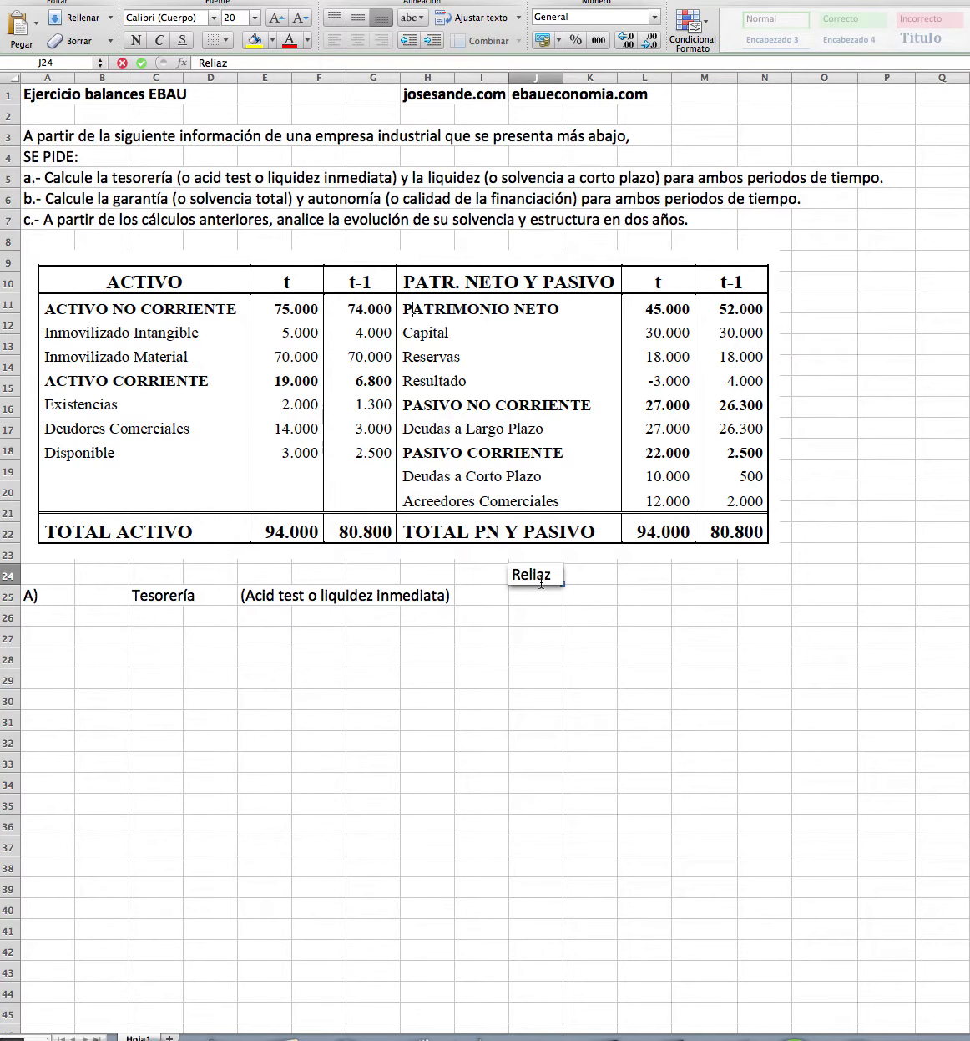
key("BackSpace")
key("BackSpace")
type("zable + Tesore")
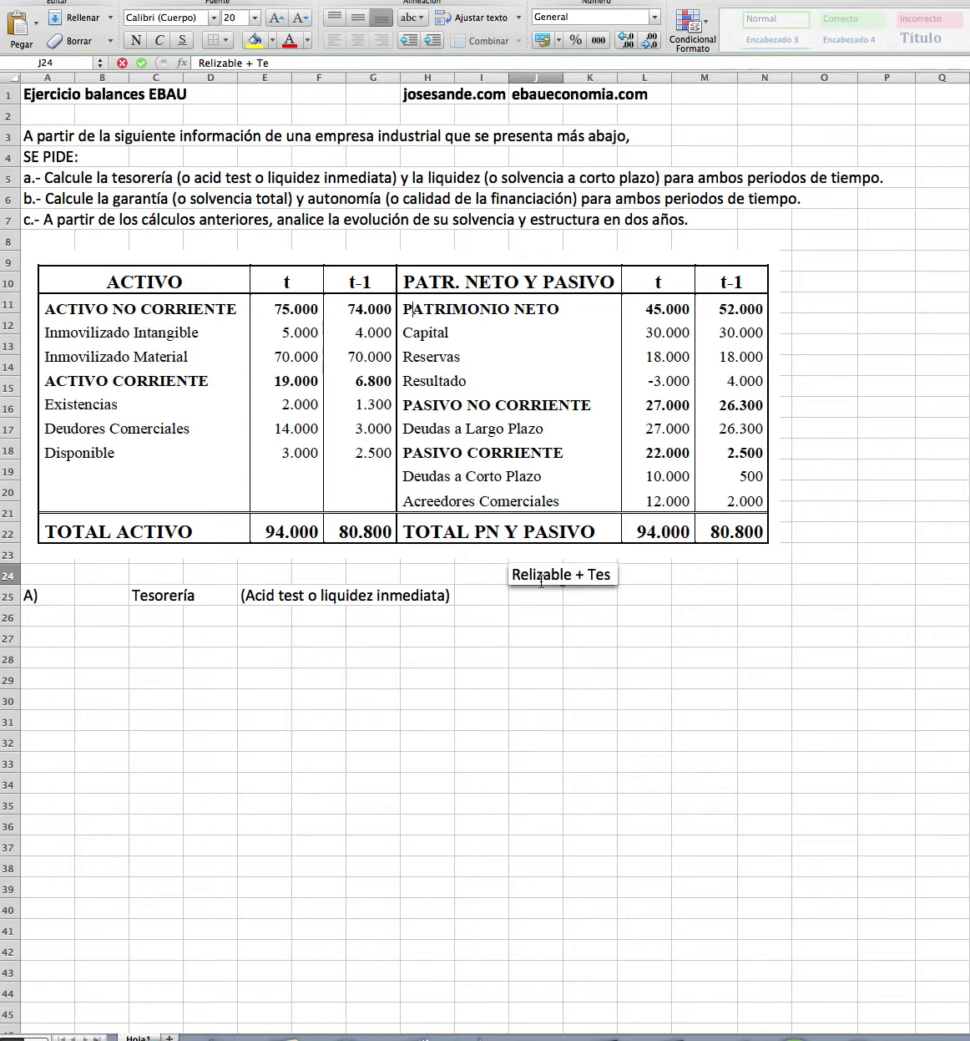
type("ría")
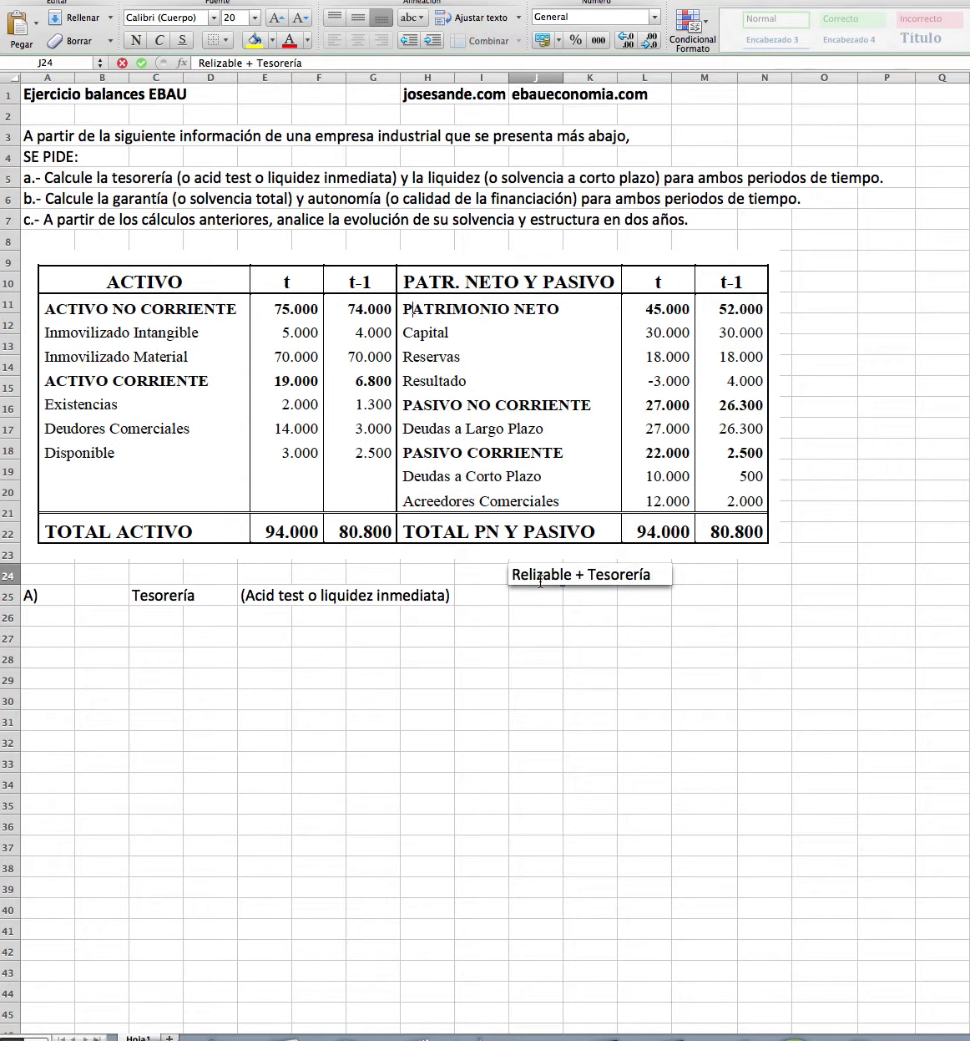
Enter a line of dashes in cell J25 as the fraction bar under the numerator text
left_click(525, 601)
type("--")
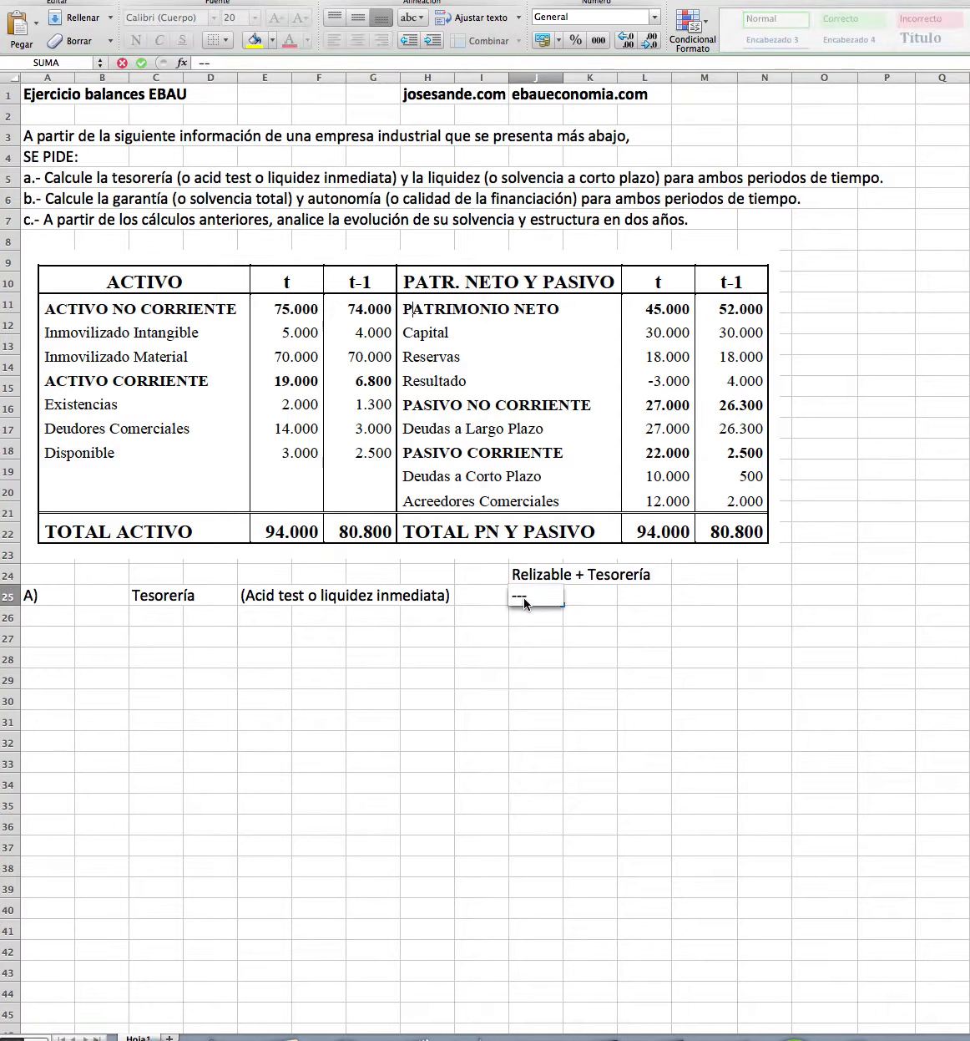
type("--------------")
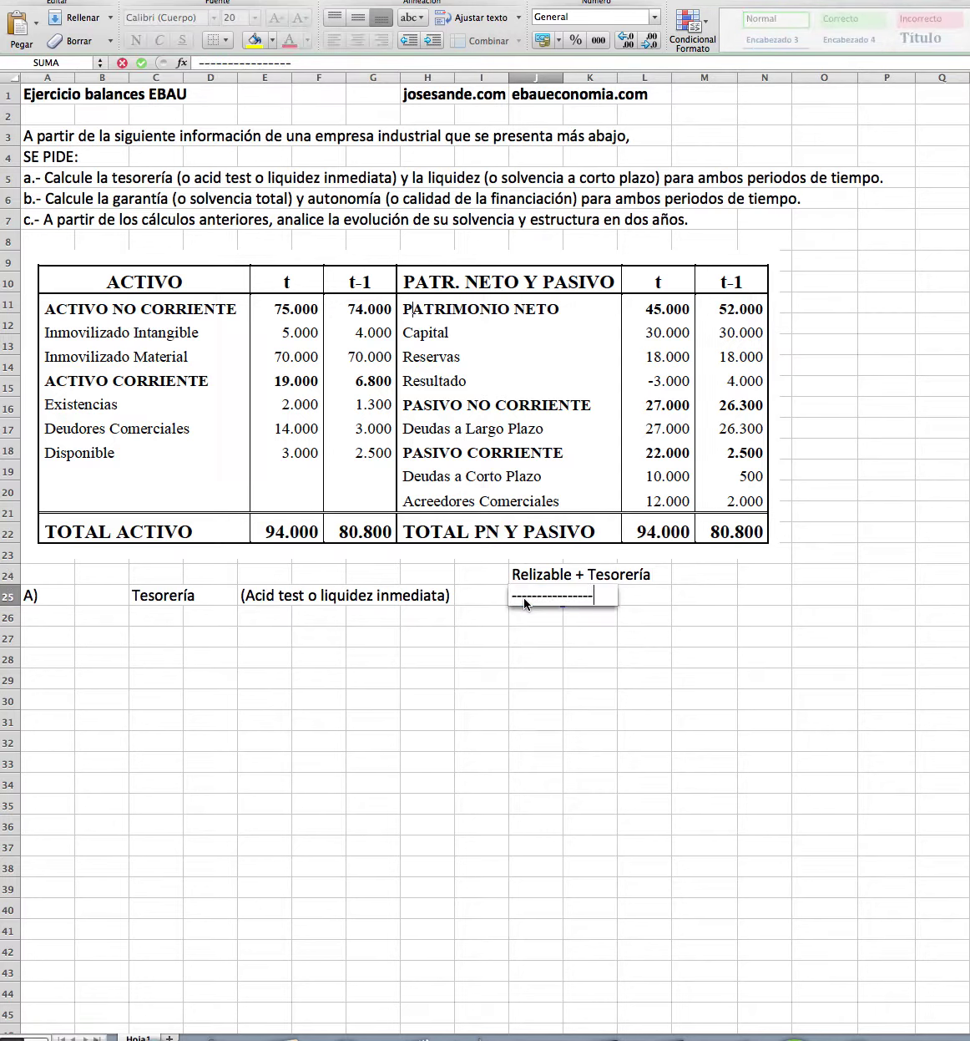
type("------------------------")
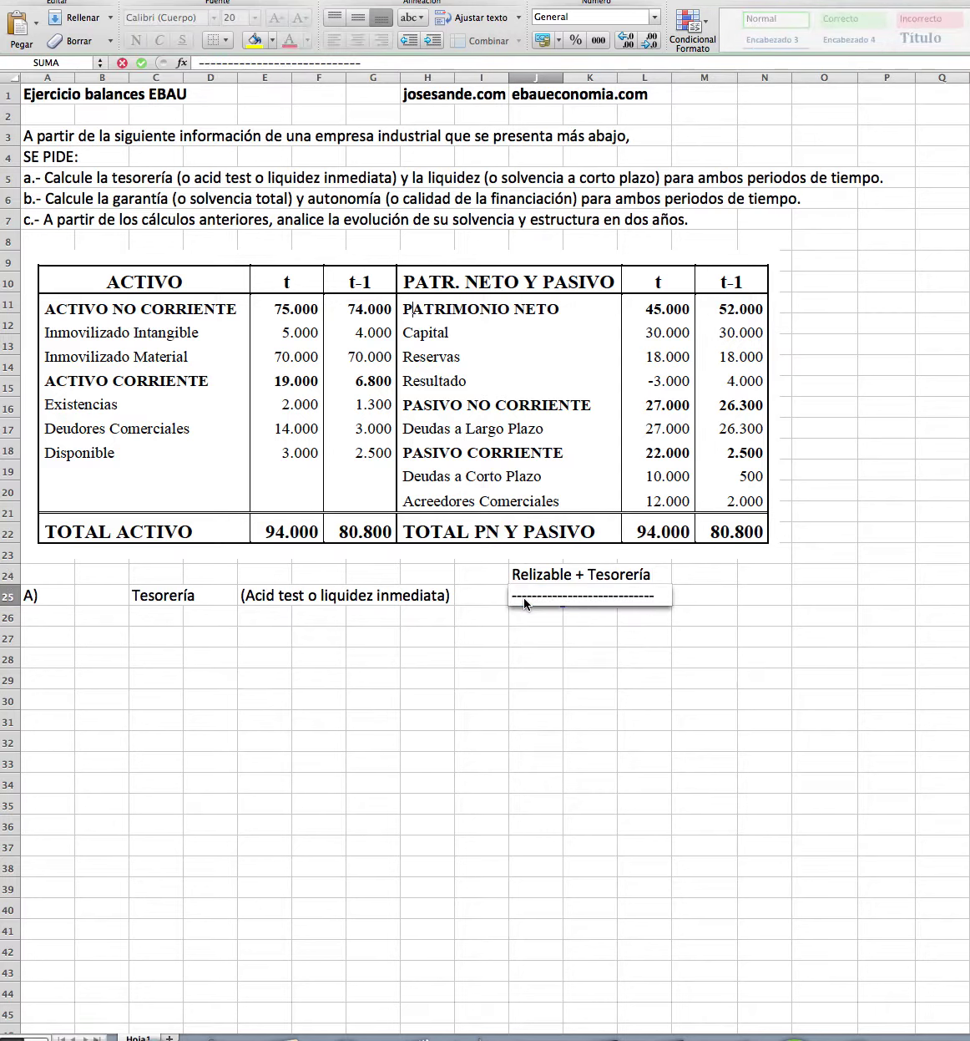
key("Return")
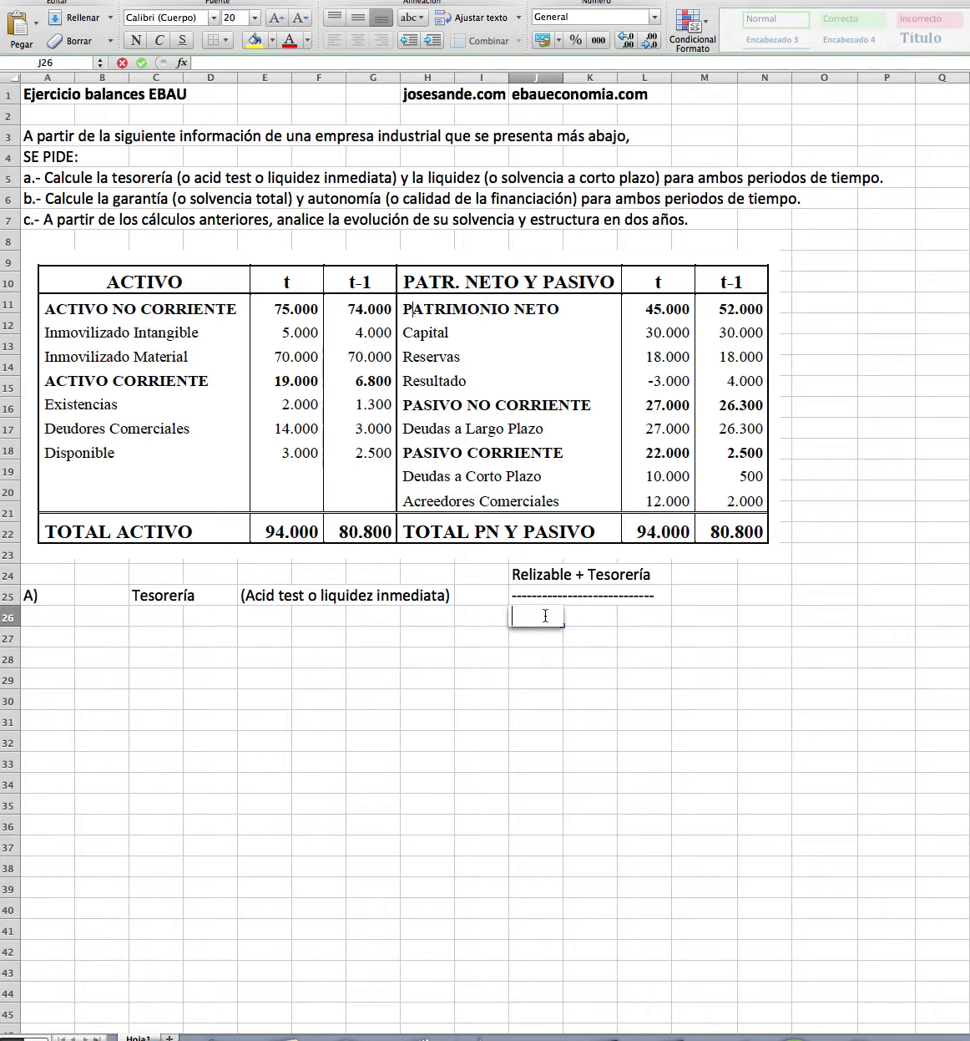
Enter the denominator text "Pasivo corriente" in cell J26 under the dashed line
type("Pasivo cot")
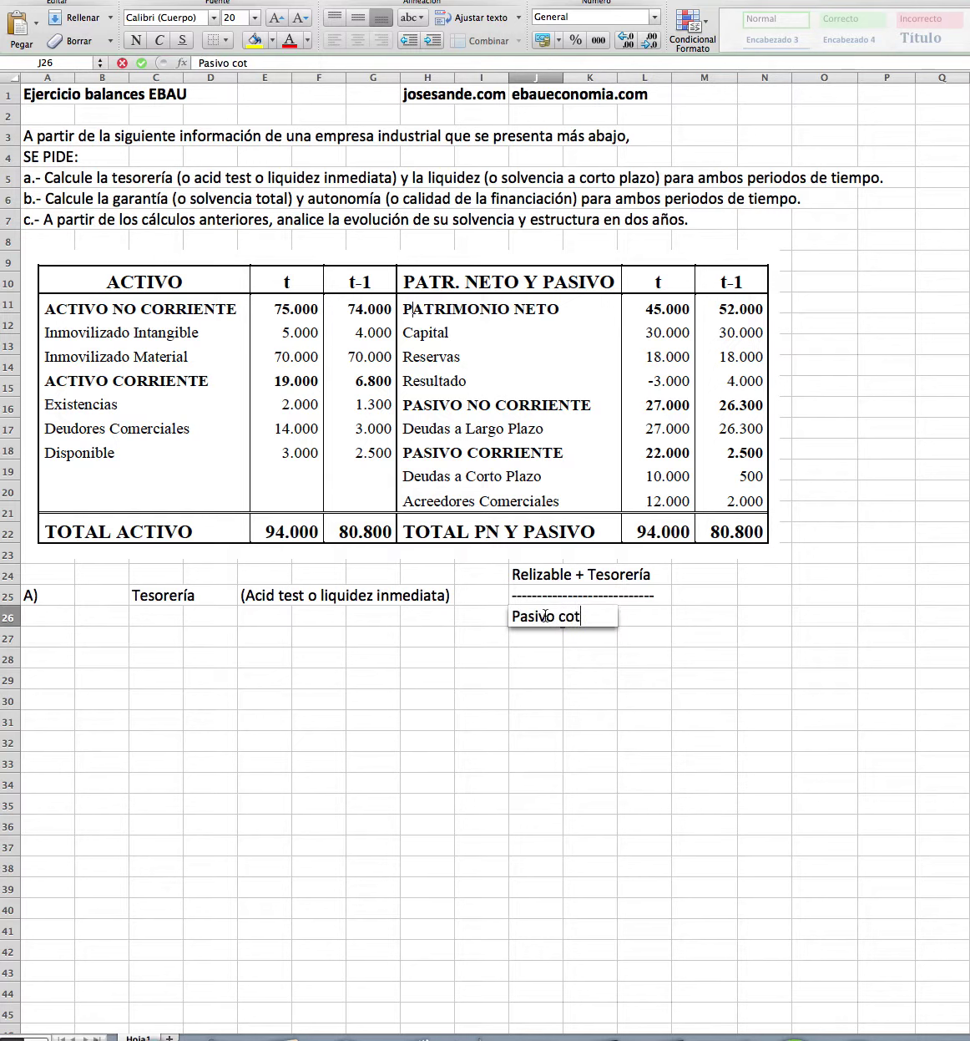
key("BackSpace")
type("rriente")
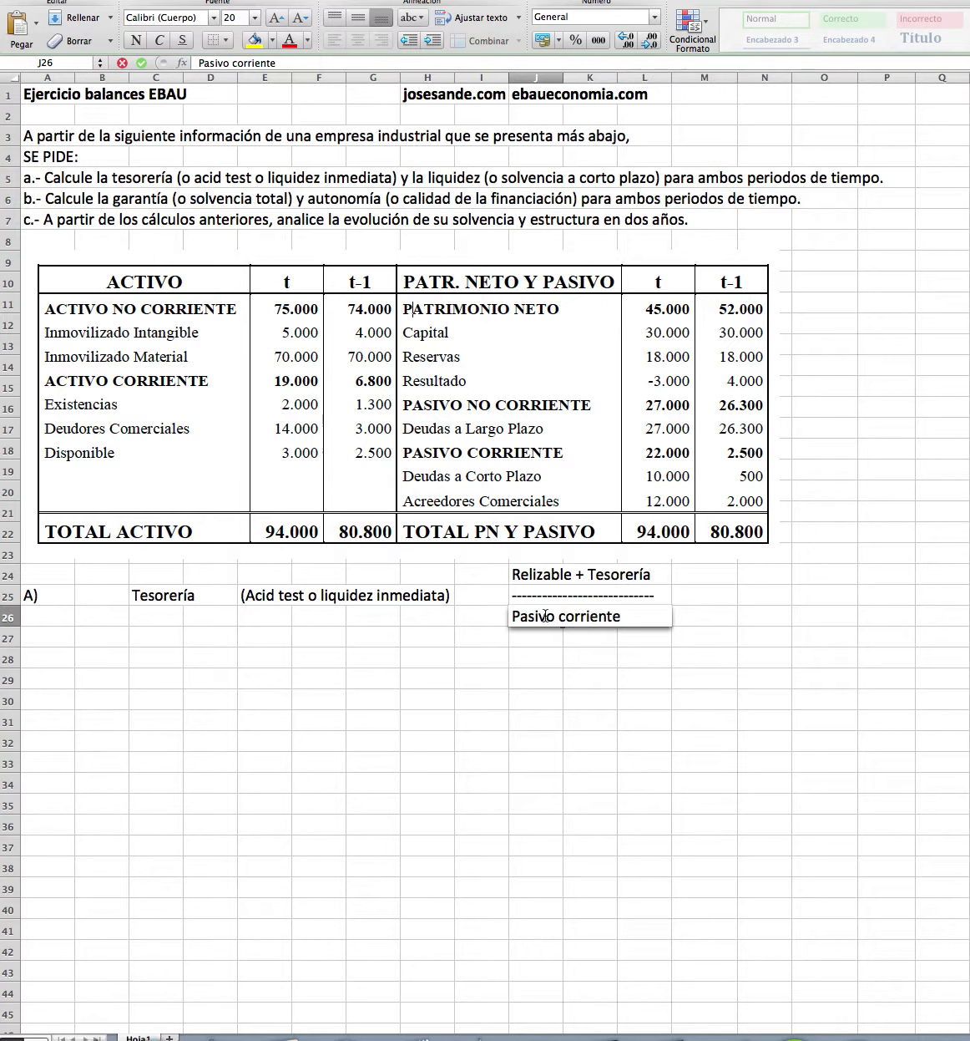
left_click(526, 699)
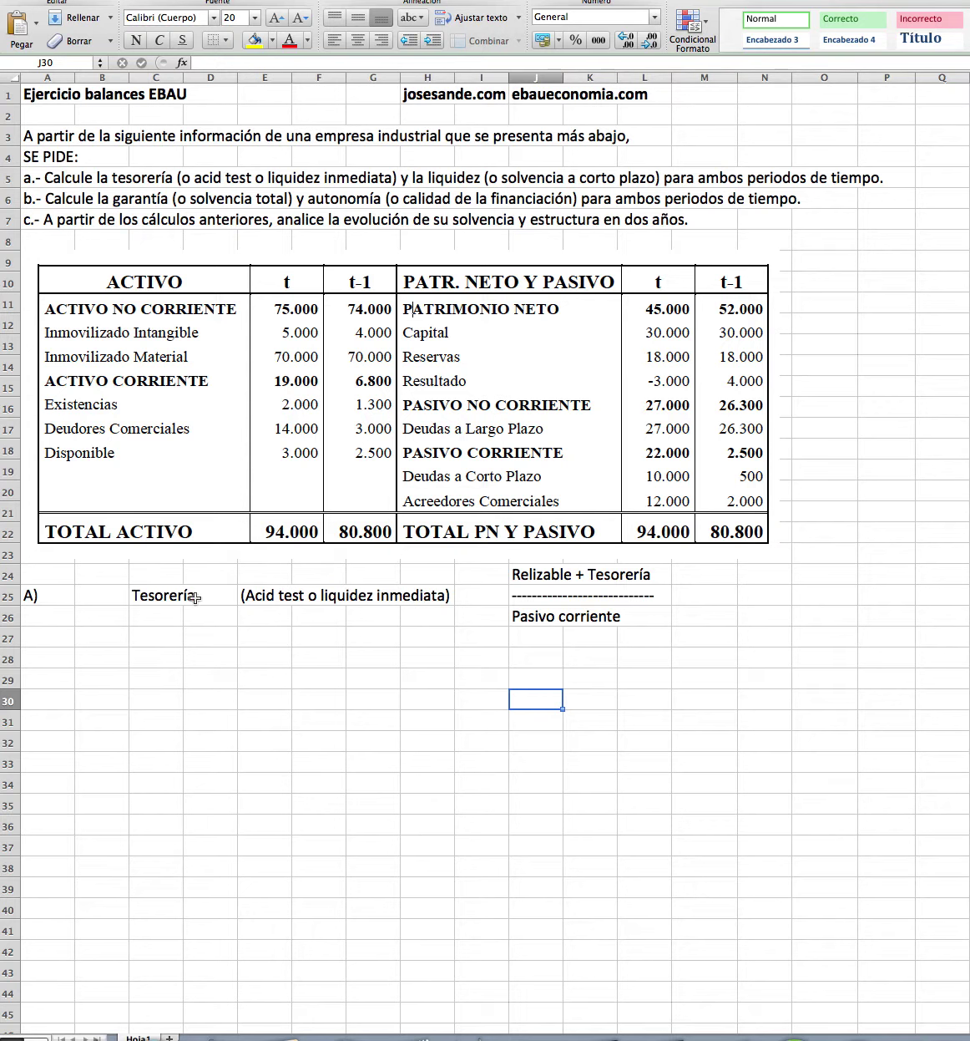
Enter the period label "t" in cell M24 and align it right
left_click(710, 575)
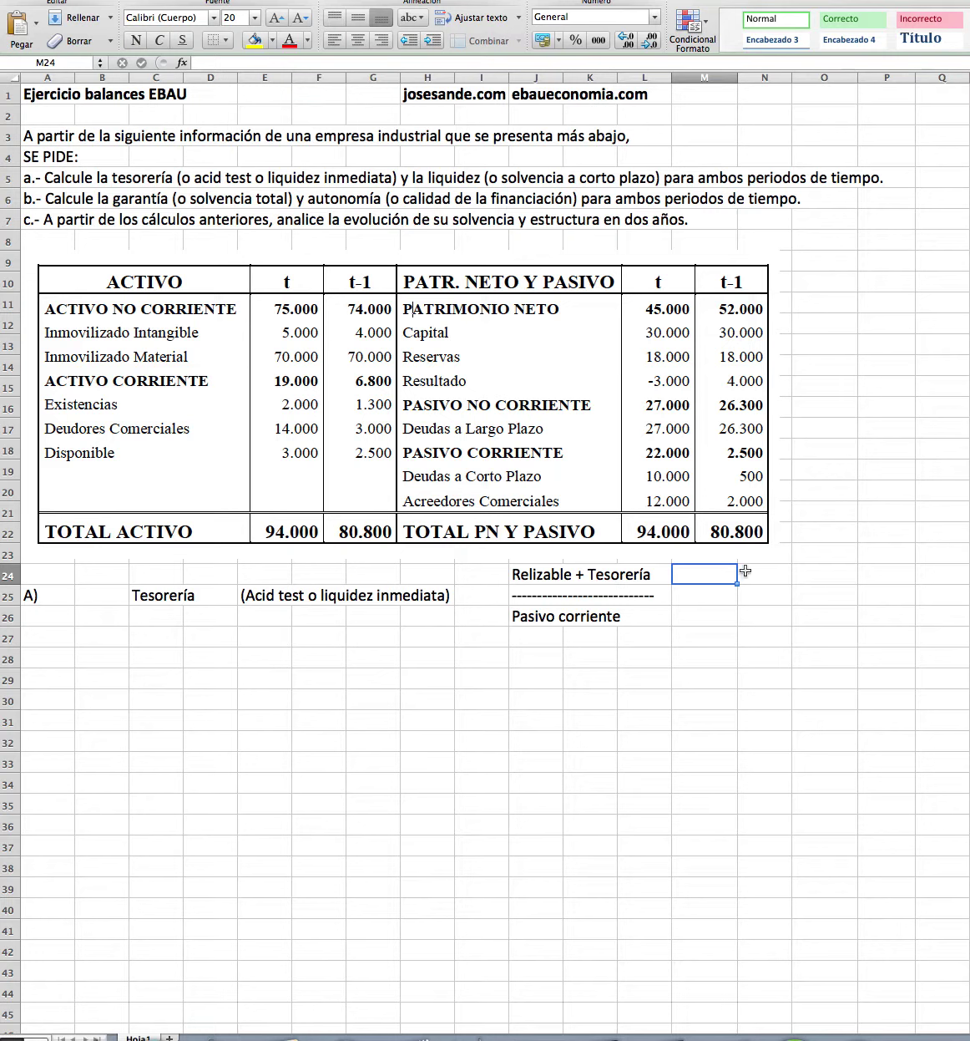
type("t")
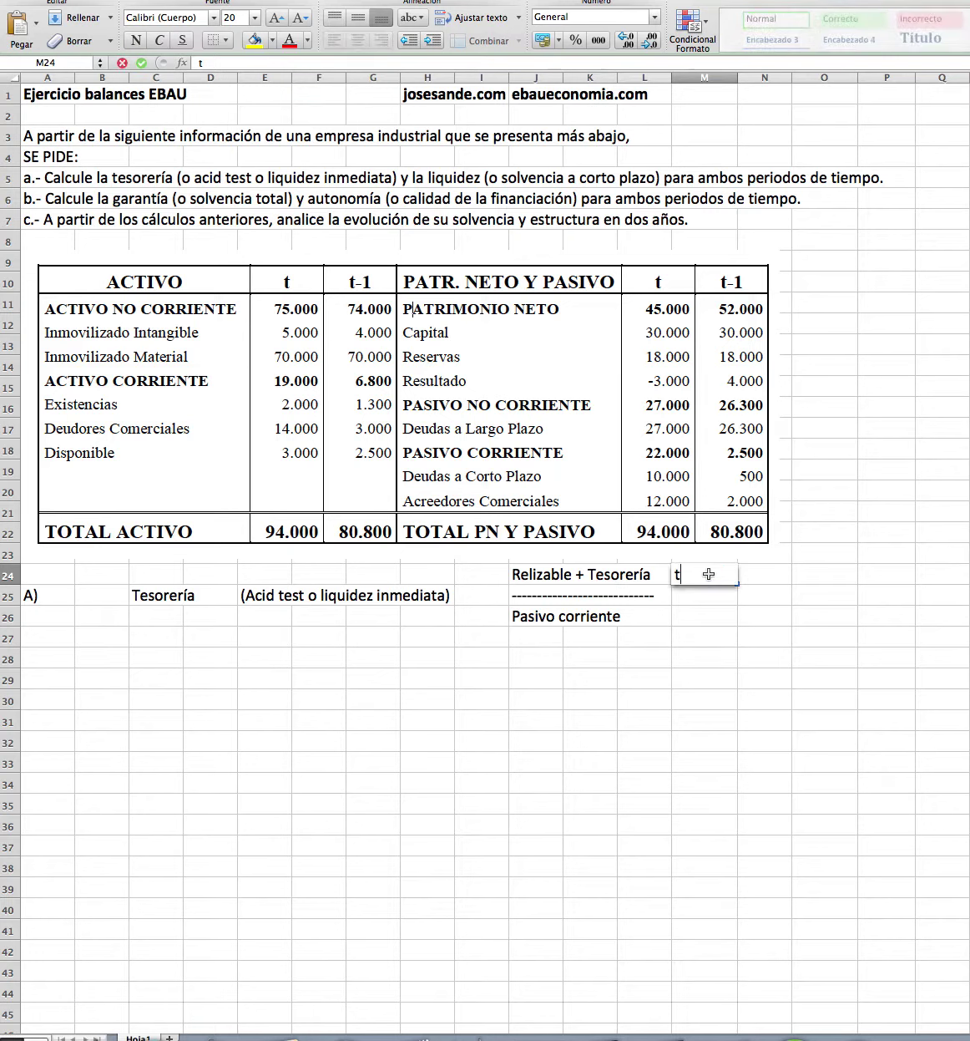
key("Return")
left_click(692, 573)
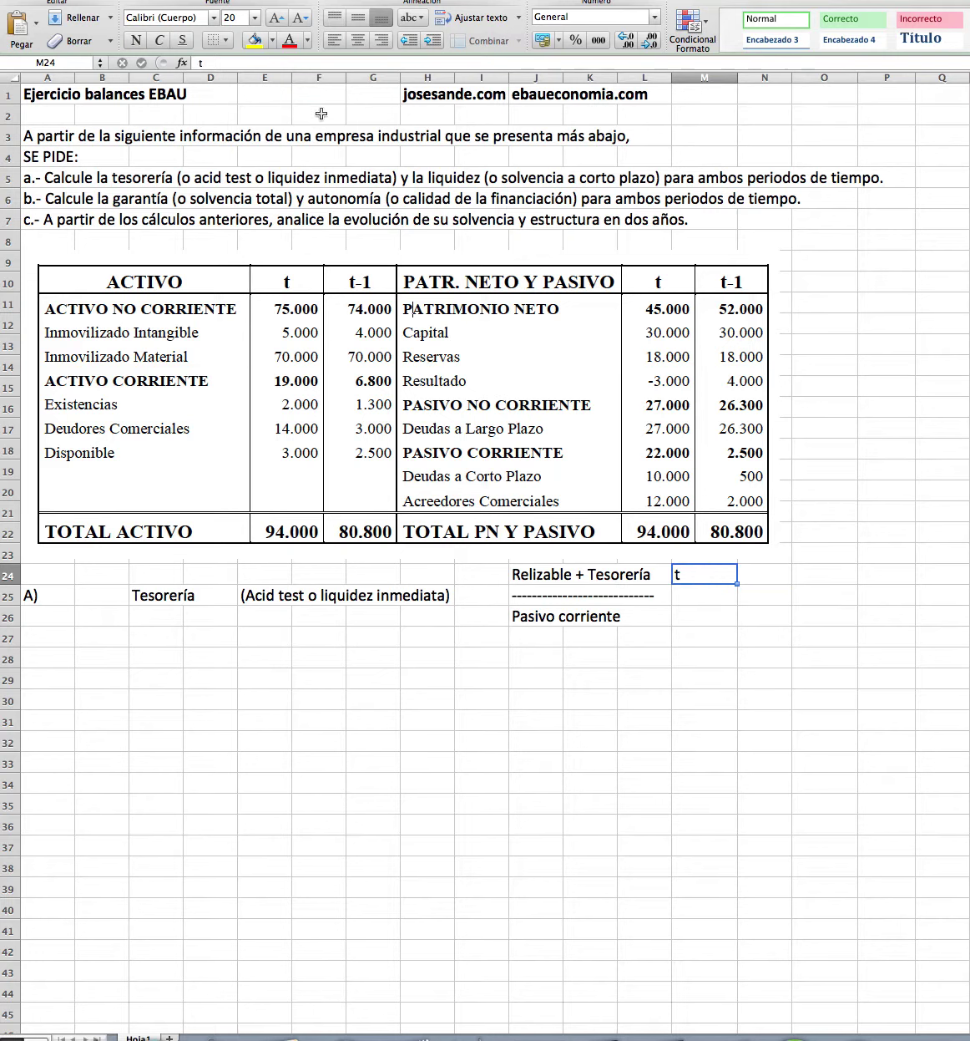
left_click(382, 39)
left_click(767, 574)
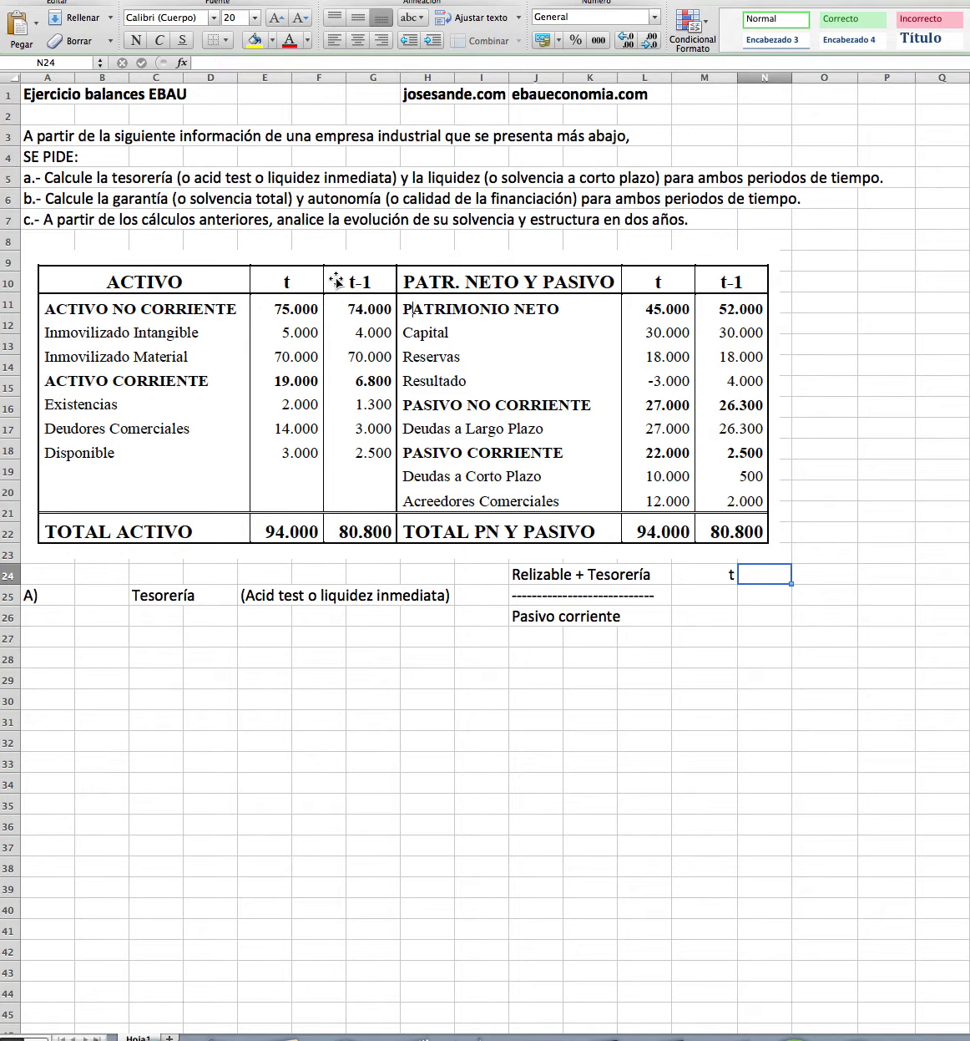
Enter 17000 in cell O23 as the numerator of the ratio for period t
left_click(808, 554)
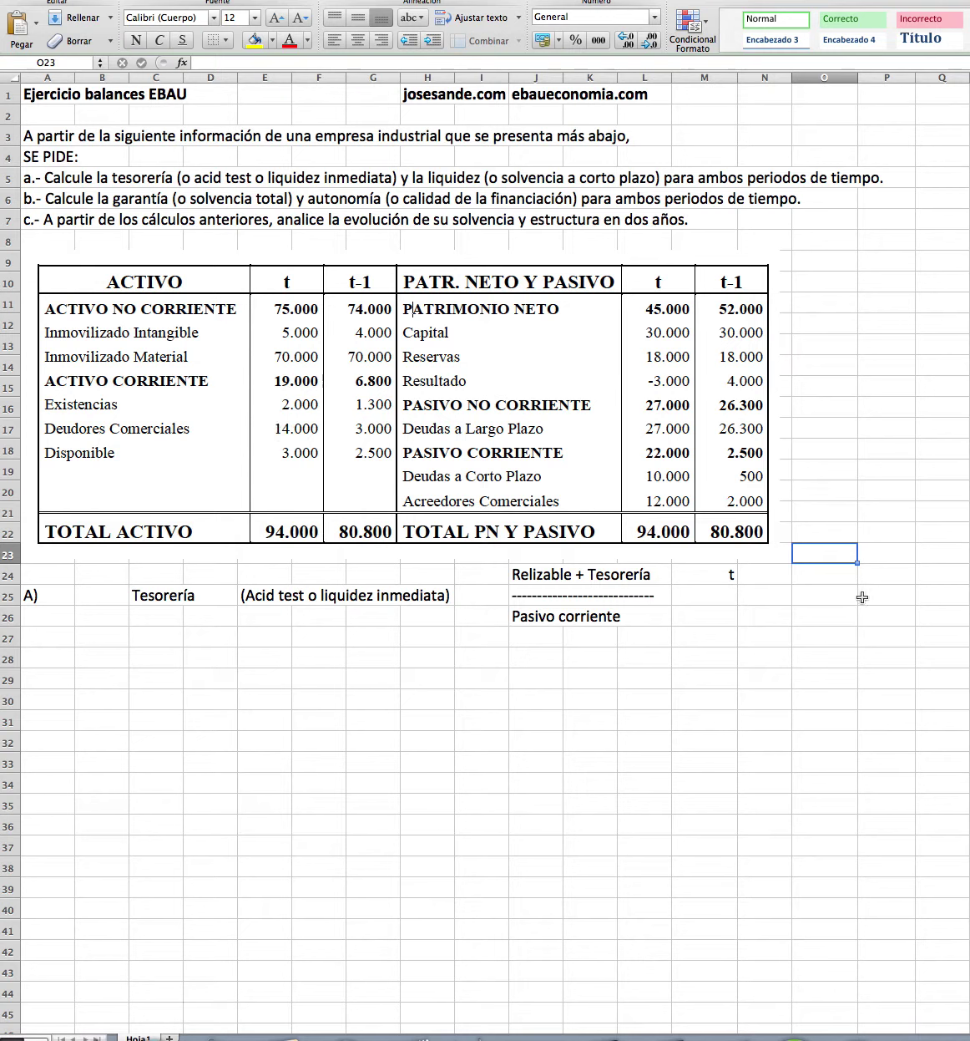
double_click(810, 553)
type("170")
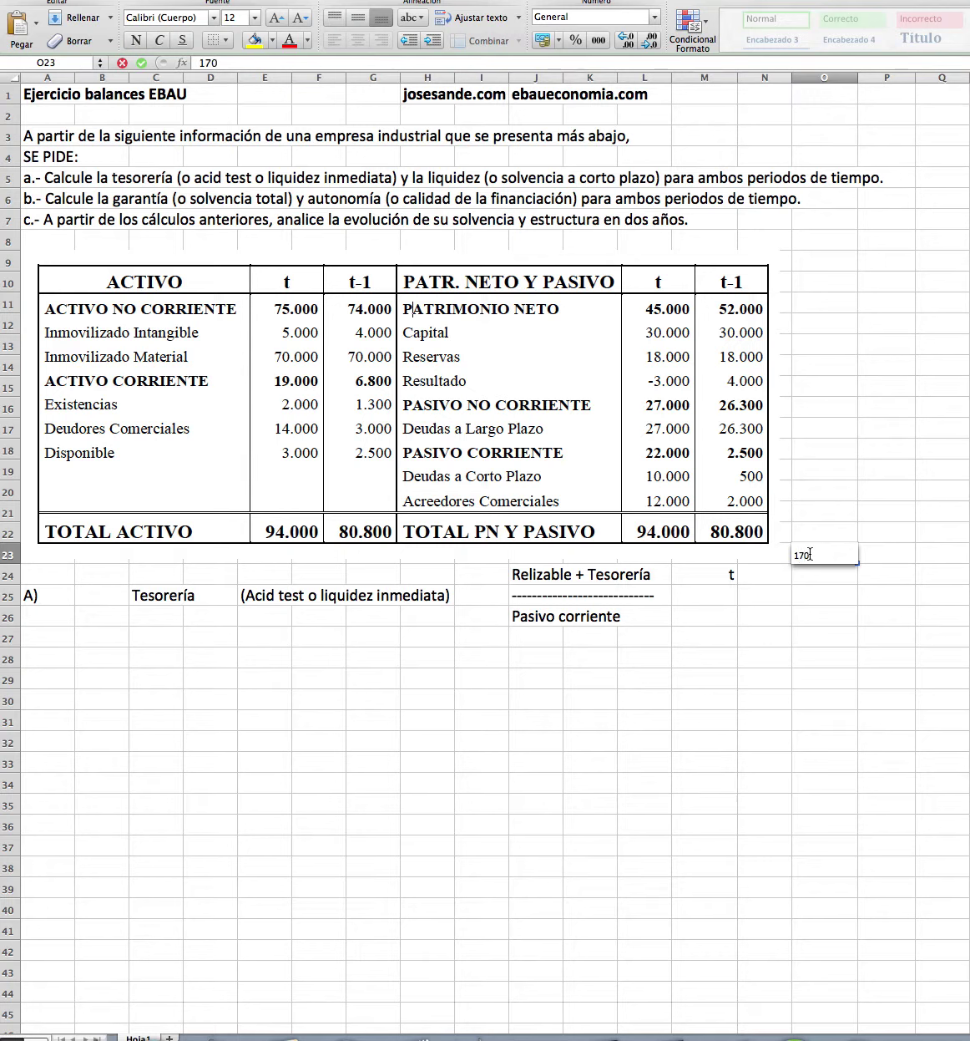
type("00")
key("Return")
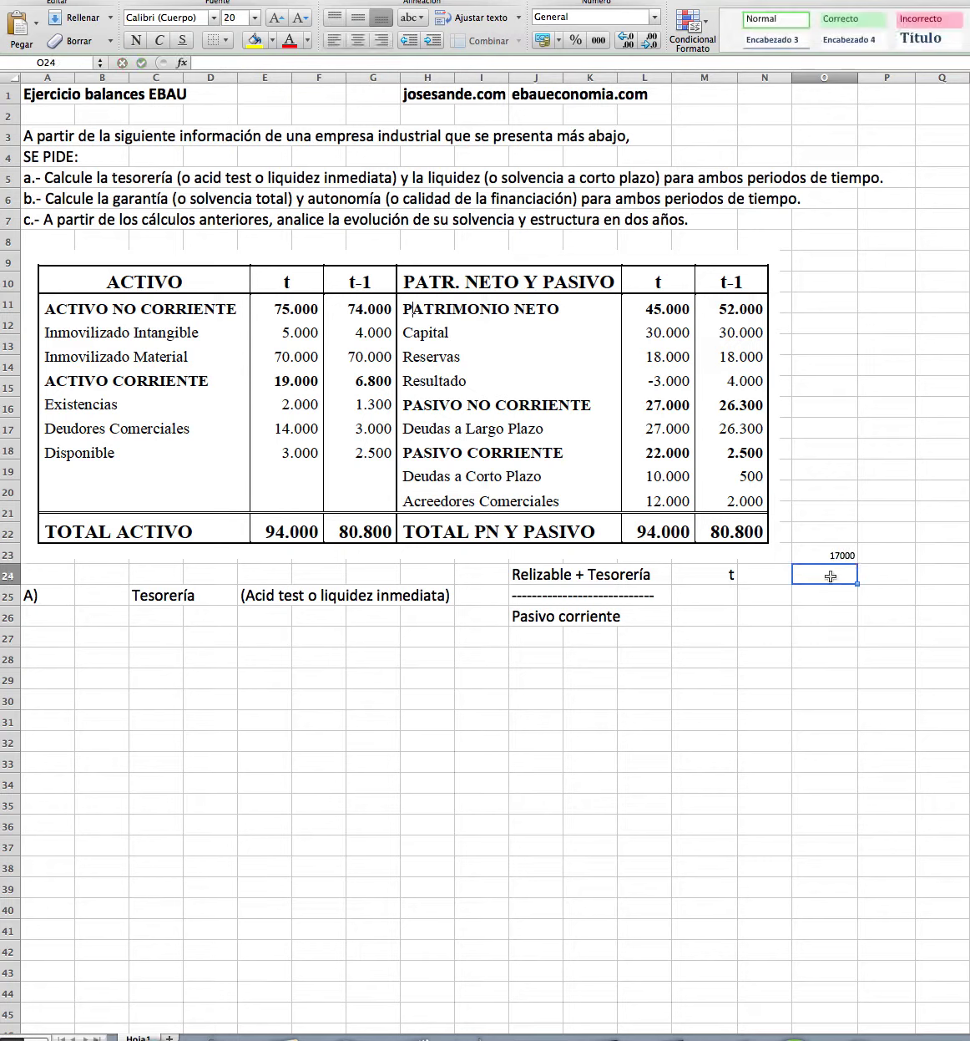
Enter a line of dashes in cell O24 as the fraction bar below 17000
double_click(811, 573)
type("-----------")
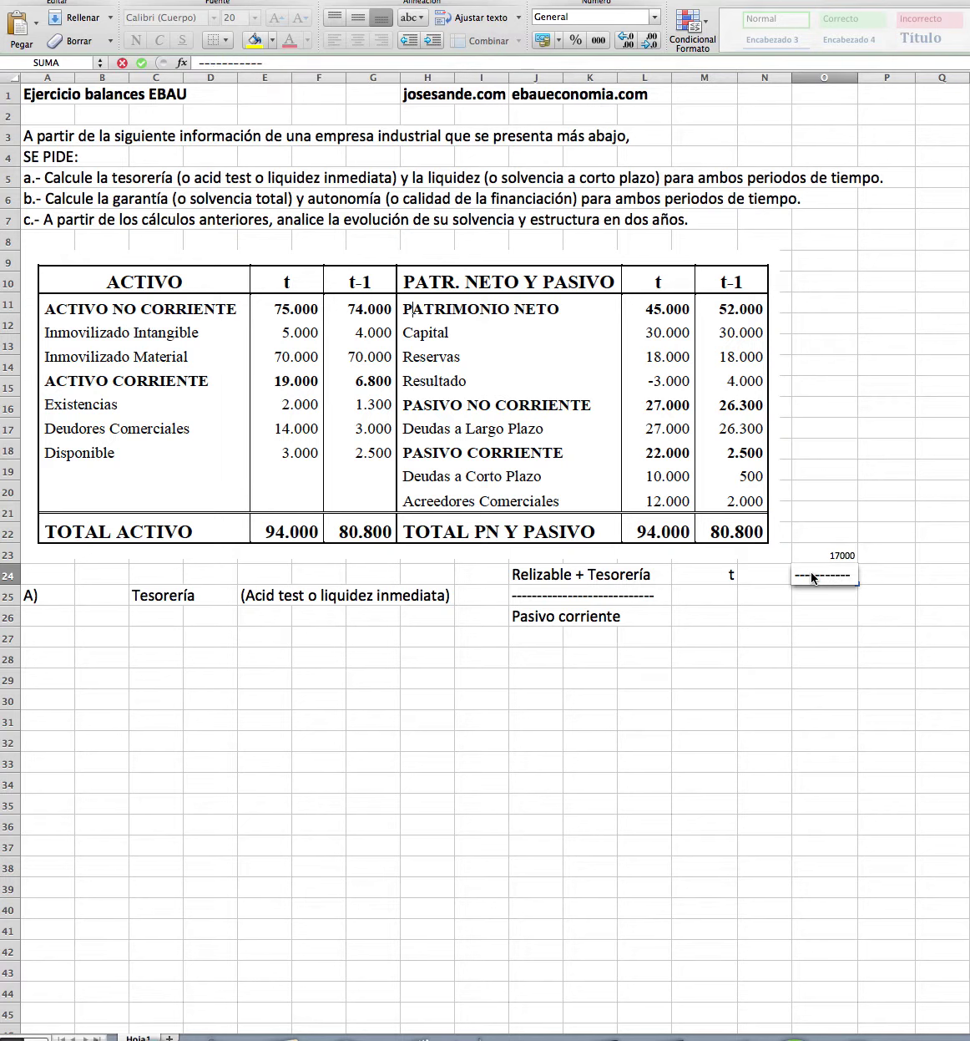
left_click(814, 556)
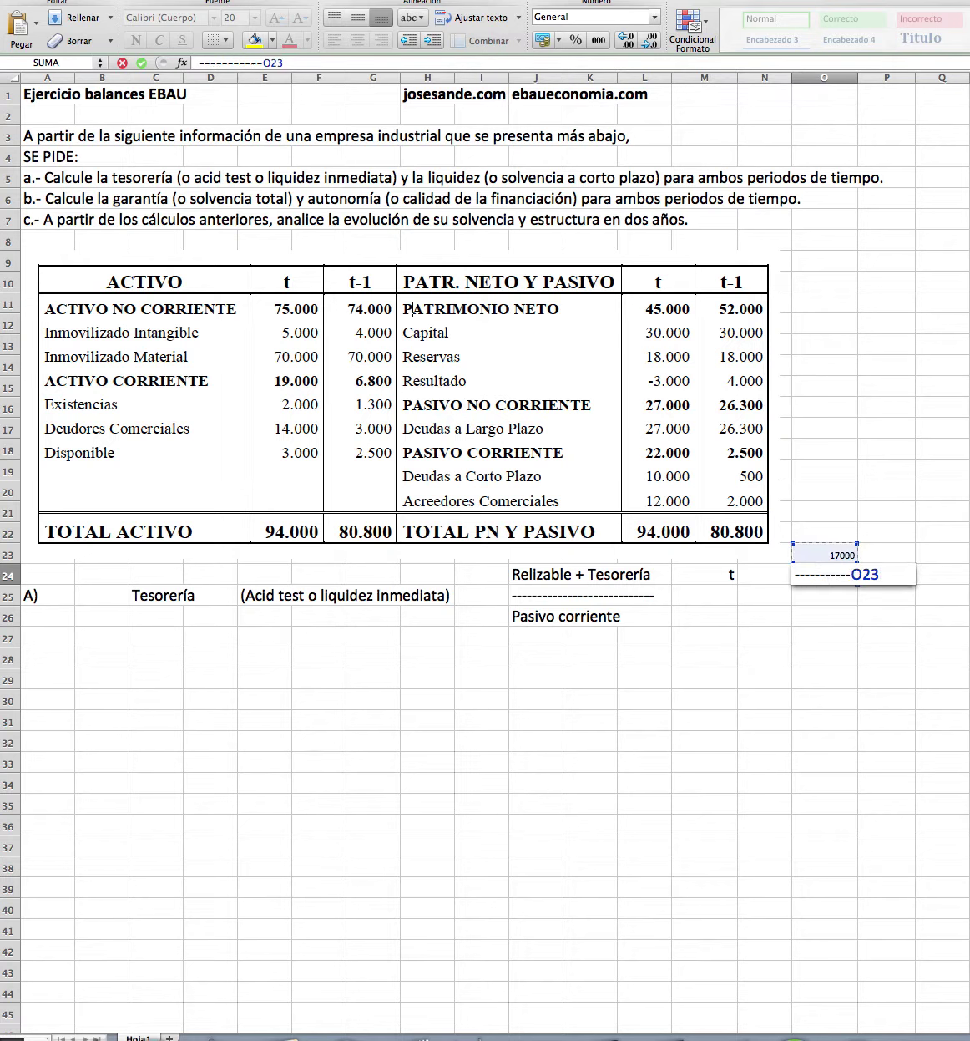
key("BackSpace")
key("BackSpace")
key("BackSpace")
key("Return")
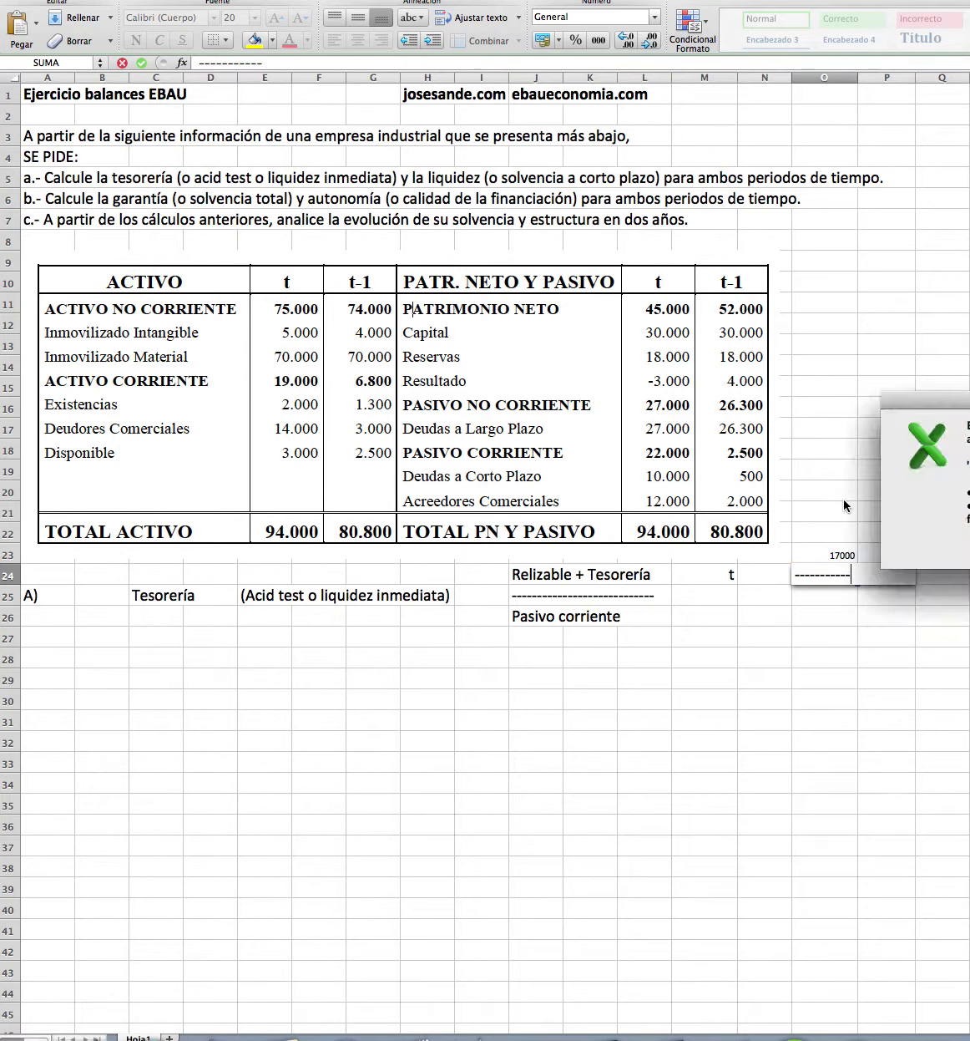
key("Return")
Set the font size of cells O23 to O26 to 20
left_click_drag(827, 548, 852, 614)
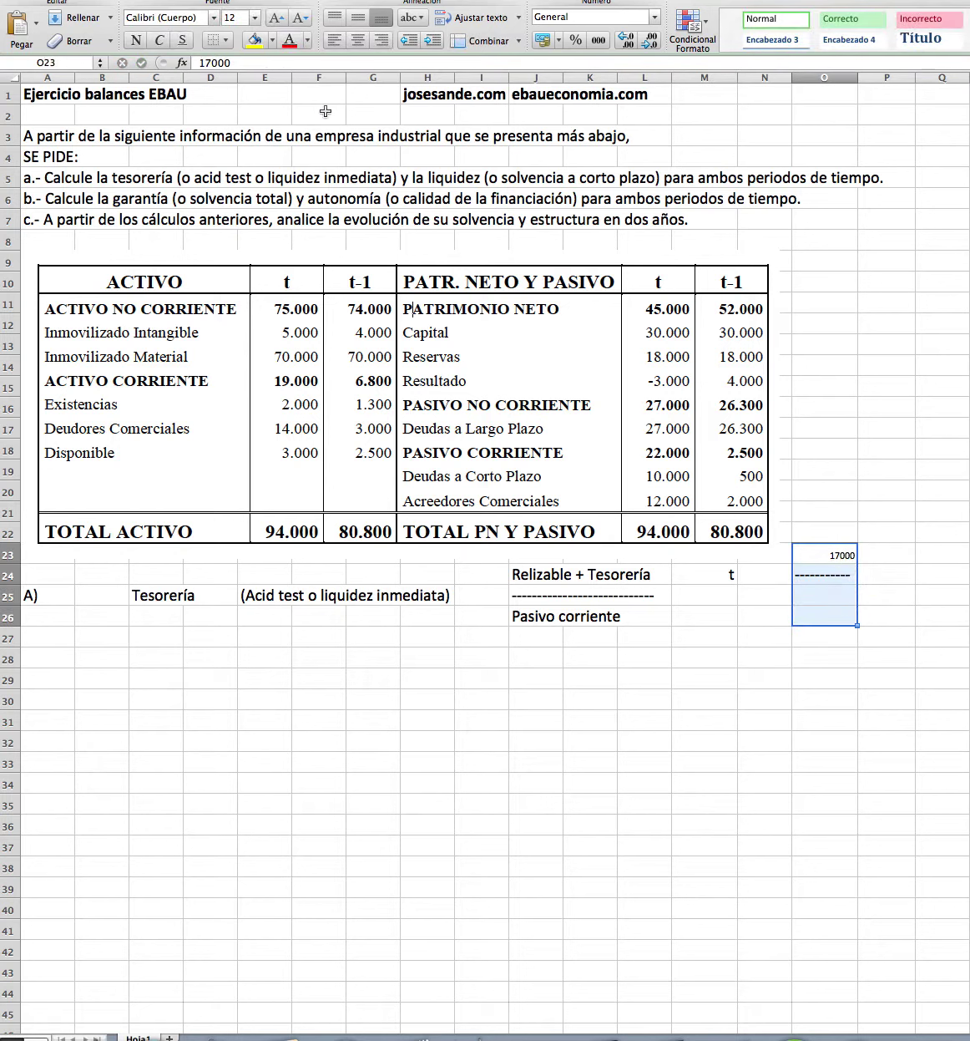
left_click(257, 17)
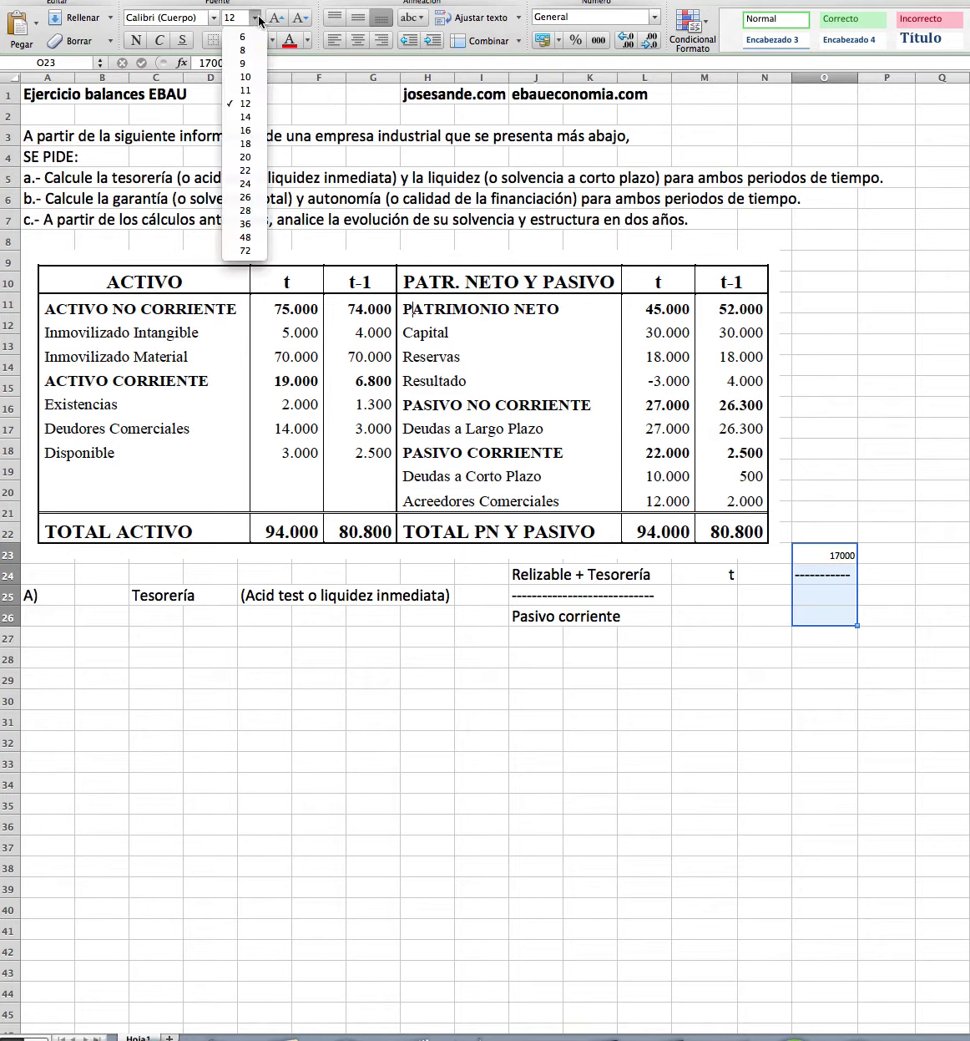
left_click(248, 159)
left_click(838, 616)
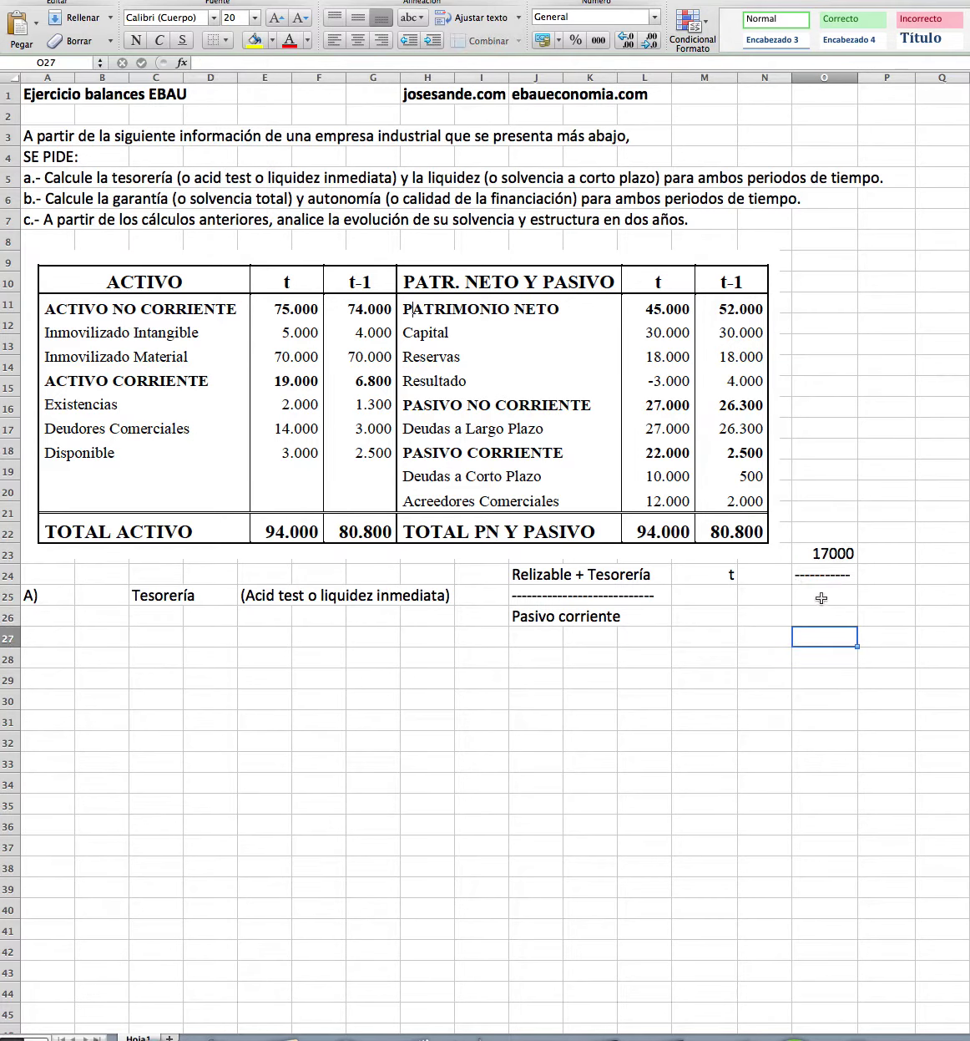
Enter the period t current liabilities, 22000, in cell O25 as the denominator under the dashes
left_click(821, 596)
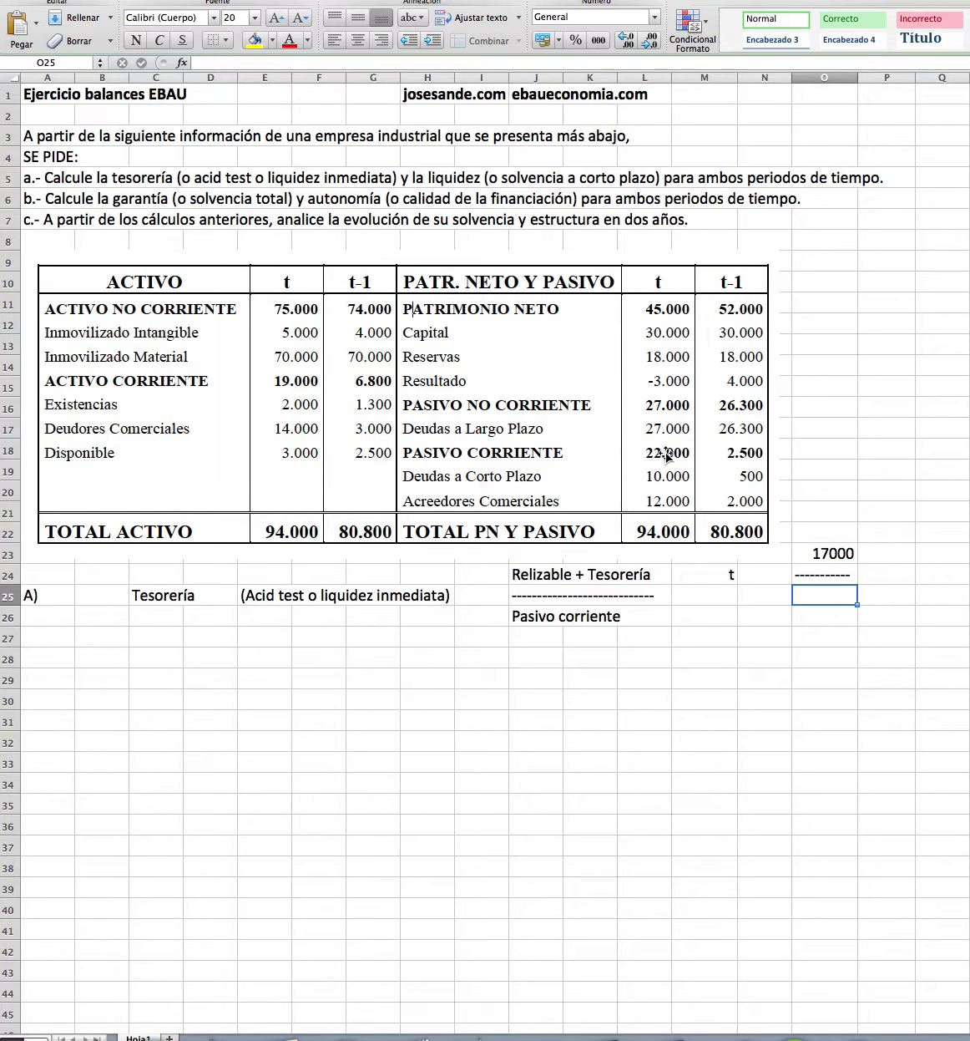
double_click(823, 596)
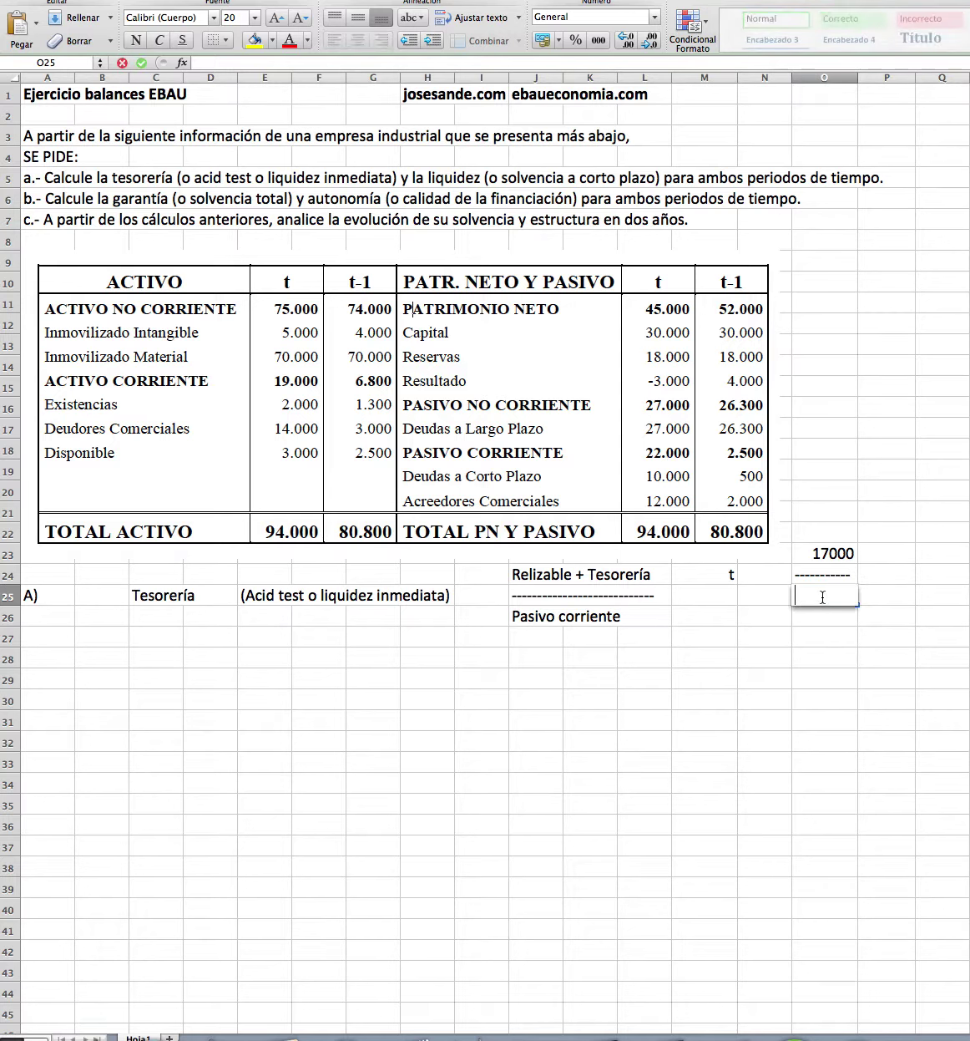
type("22000")
left_click(926, 616)
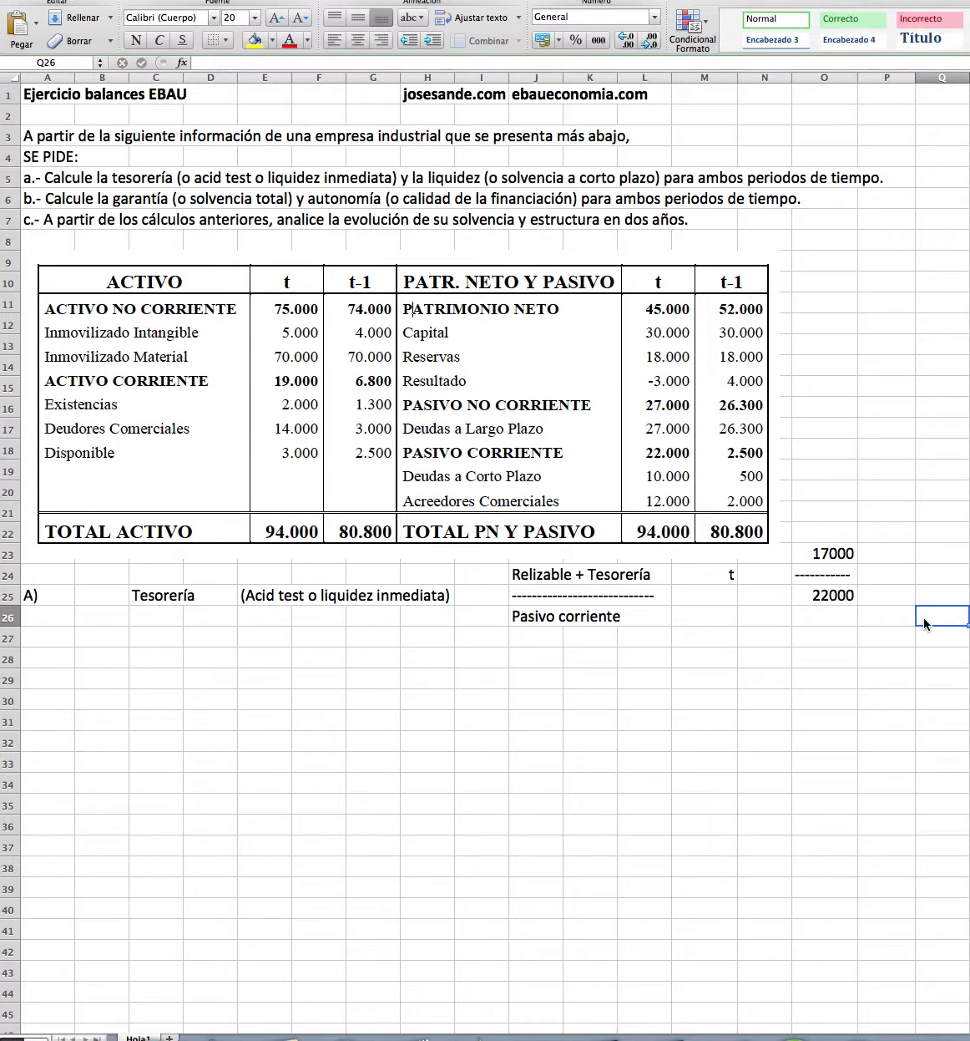
Calculate the treasury ratio for period t in cell P24 with the formula =O23/O25
left_click(879, 577)
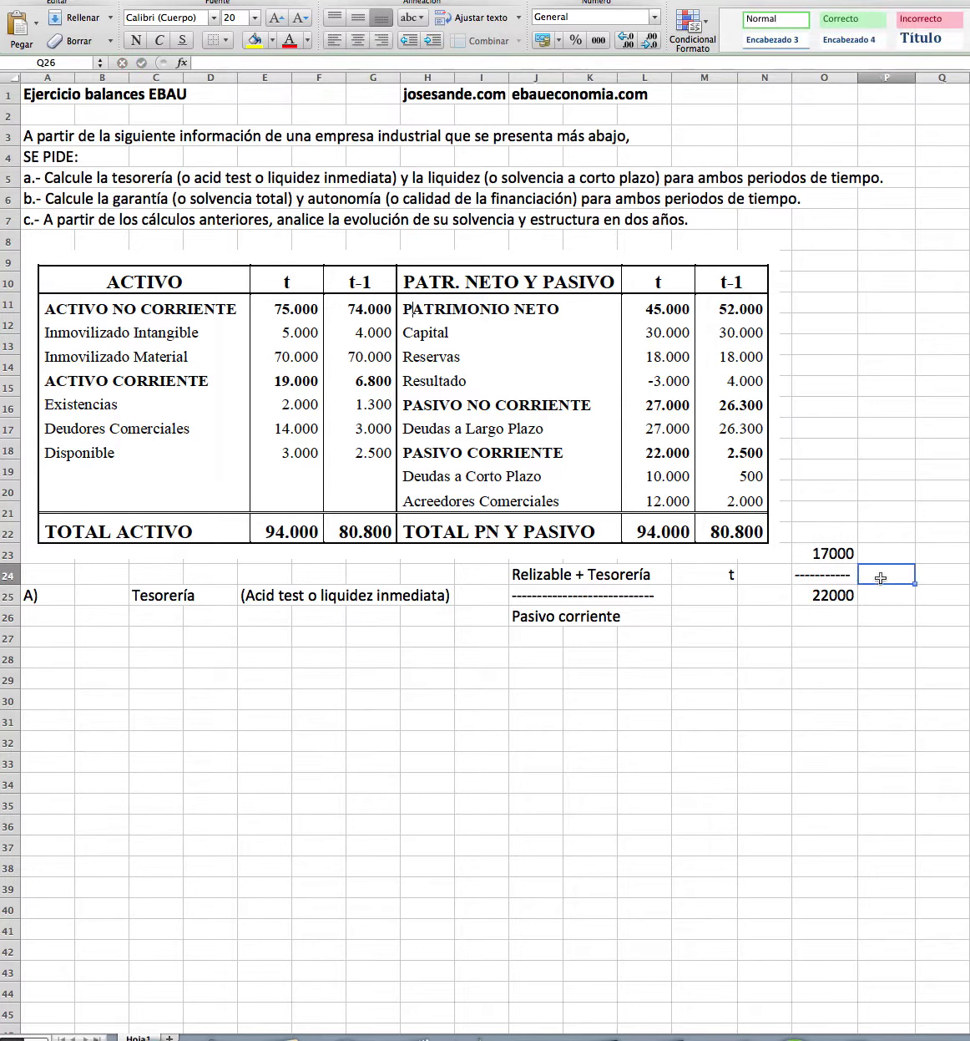
double_click(881, 578)
type("=")
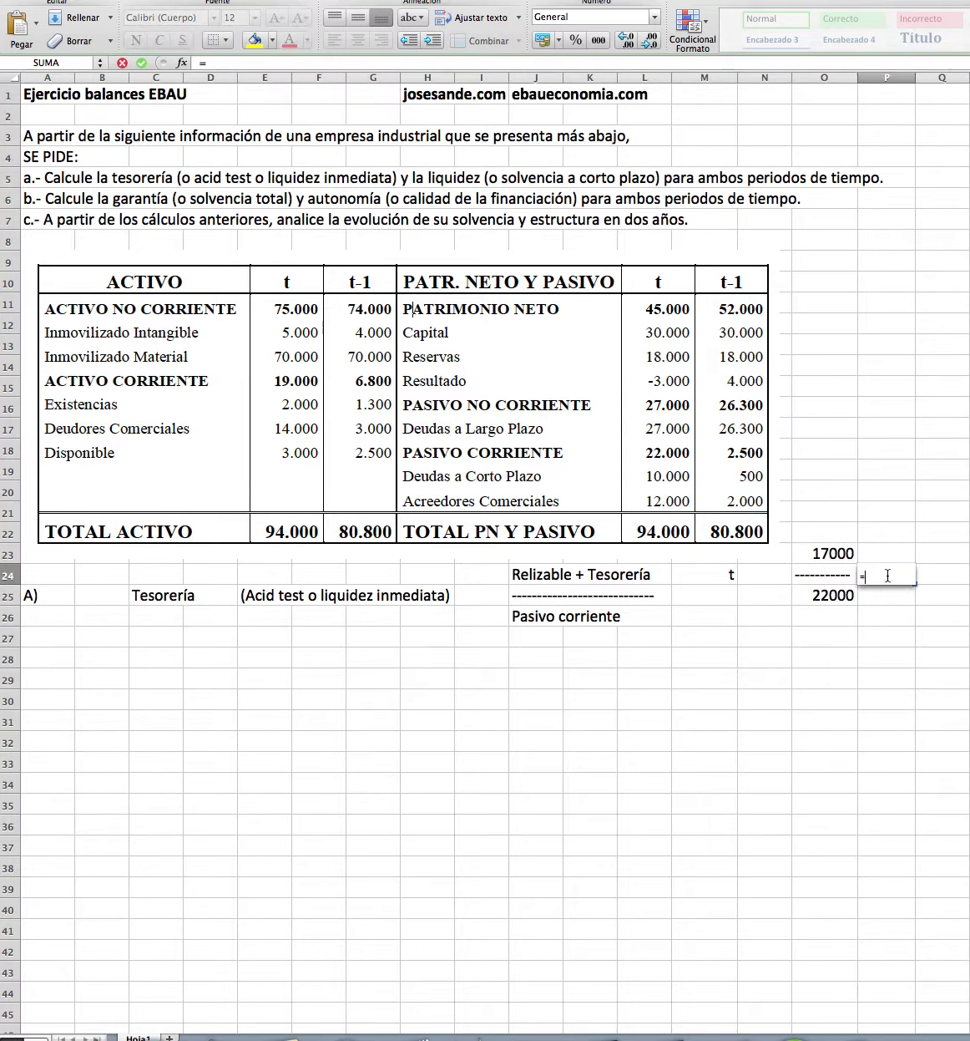
left_click(833, 555)
type("/")
left_click(825, 596)
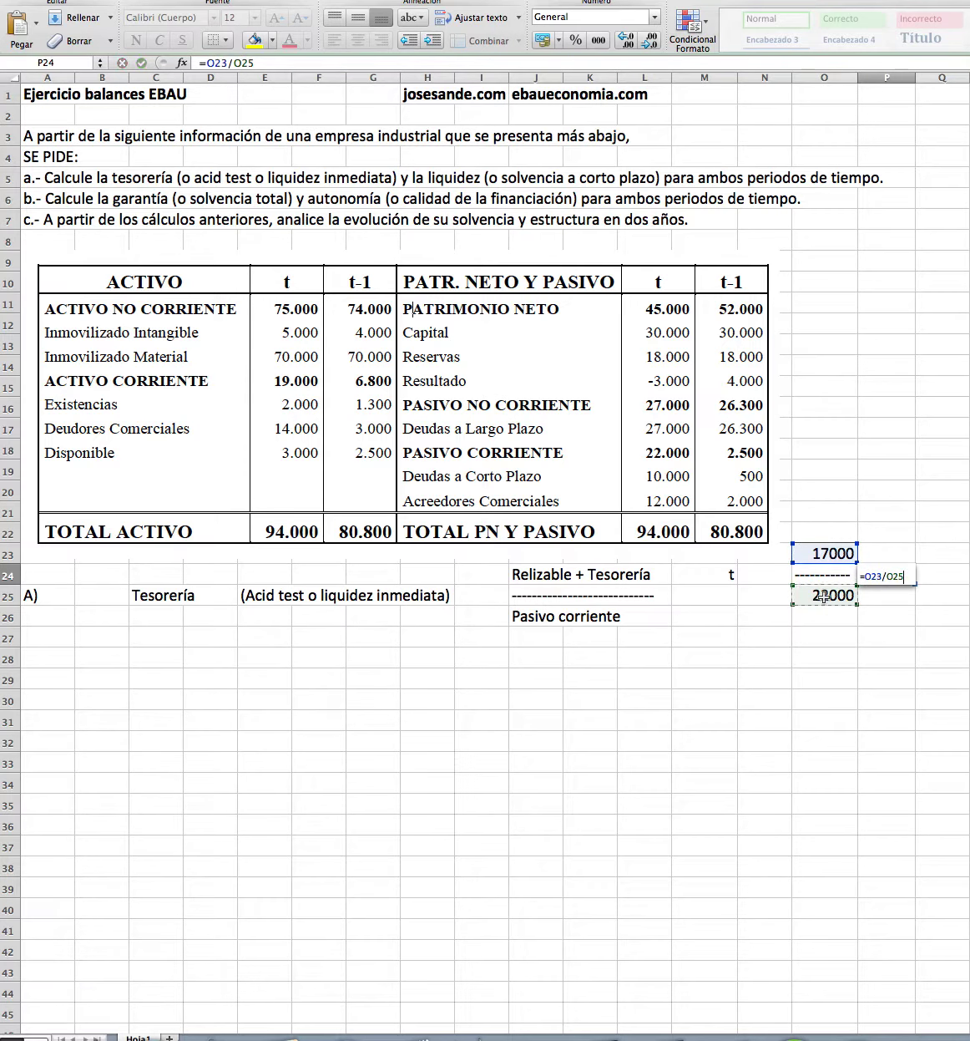
key("Return")
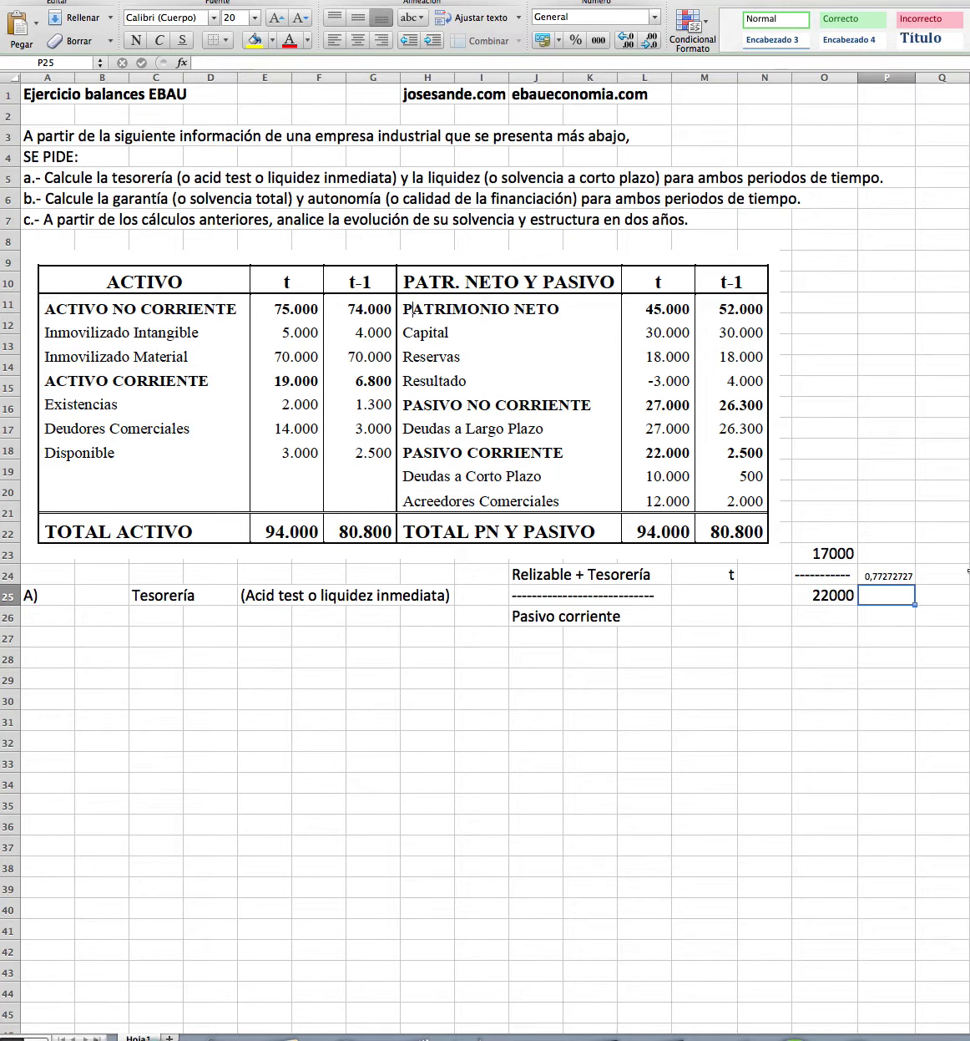
Enter the period t ratio as a percentage, 77,27%, in cell Q24
left_click(953, 577)
double_click(955, 576)
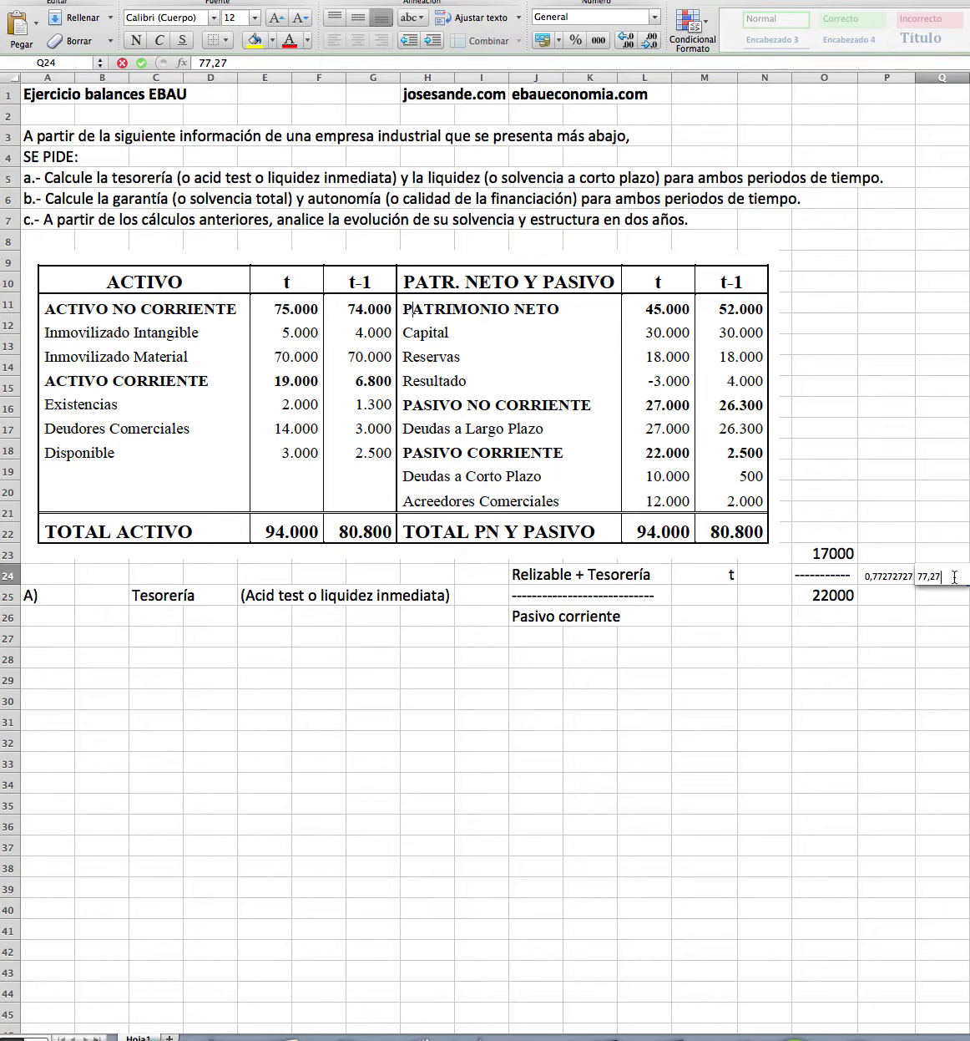
key("Return")
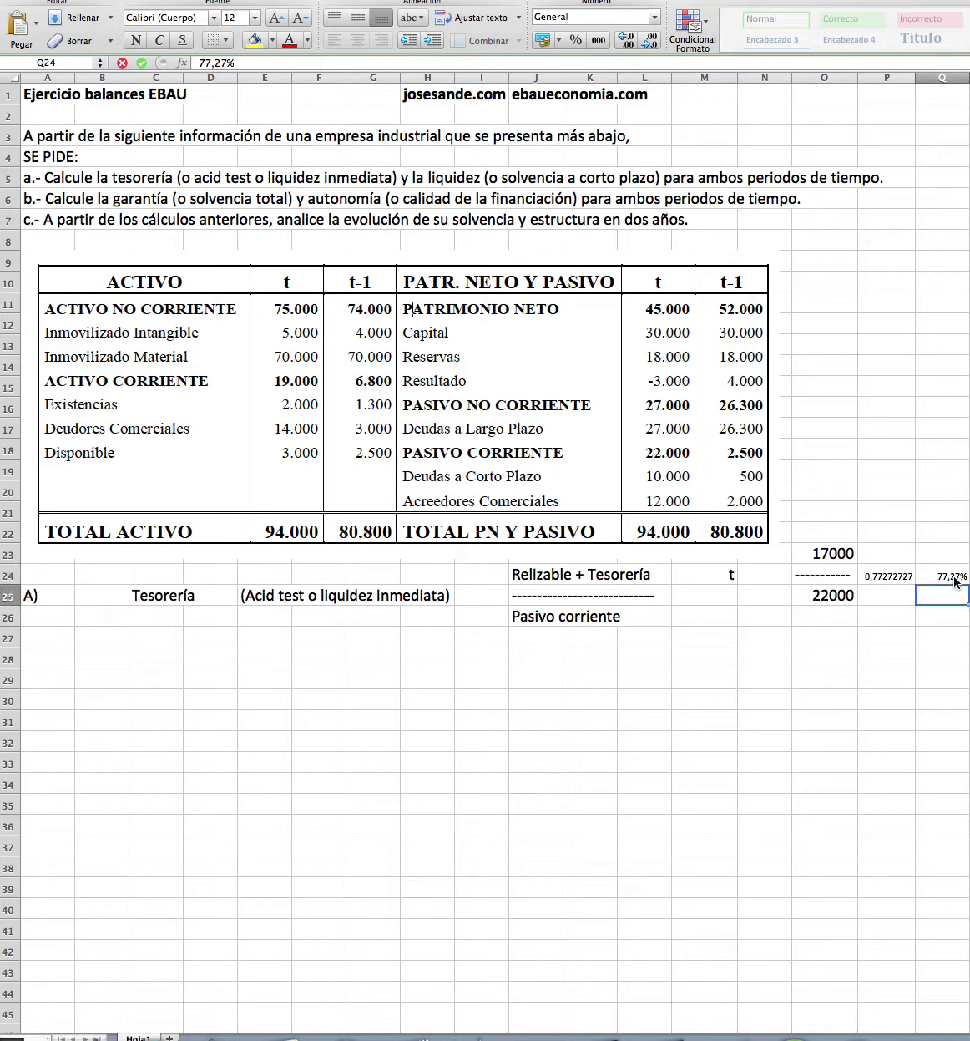
Set the font size of the ratio results in cells P24 and Q24 to 20
left_click(895, 576)
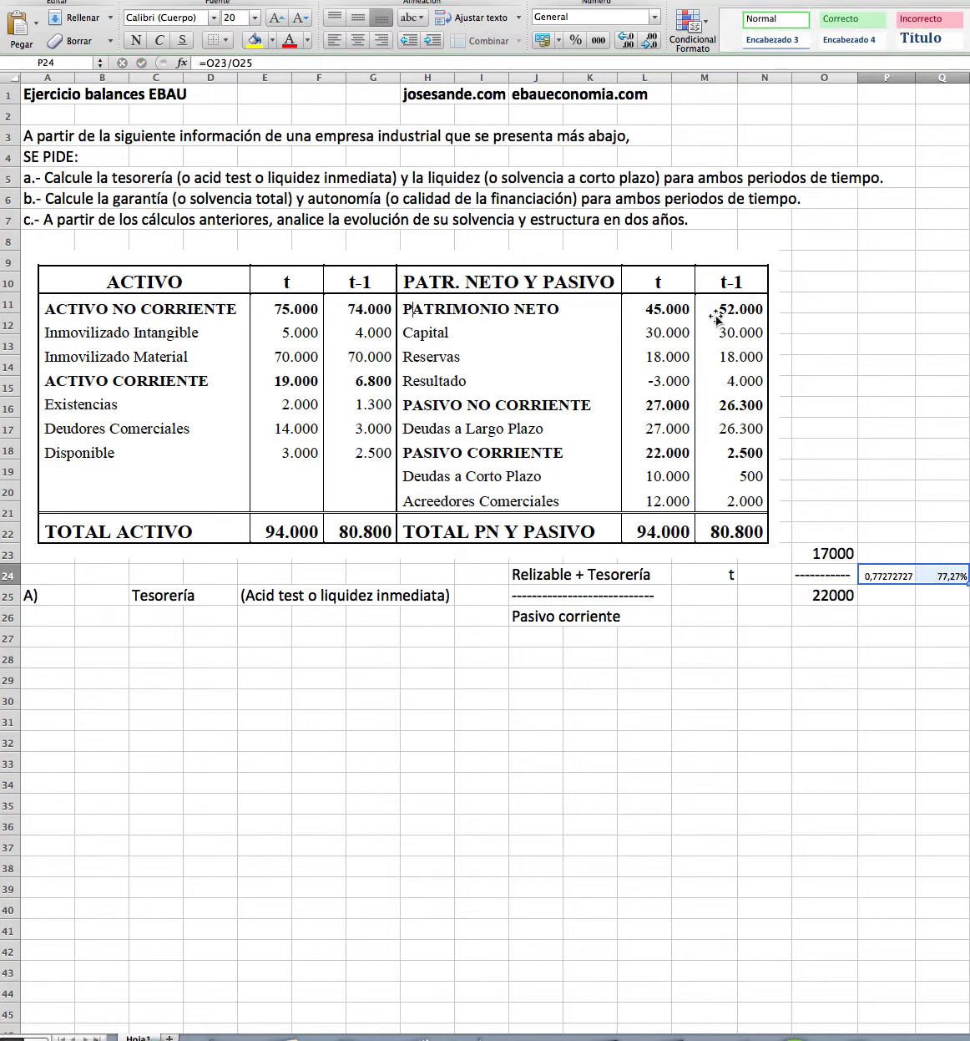
left_click(254, 23)
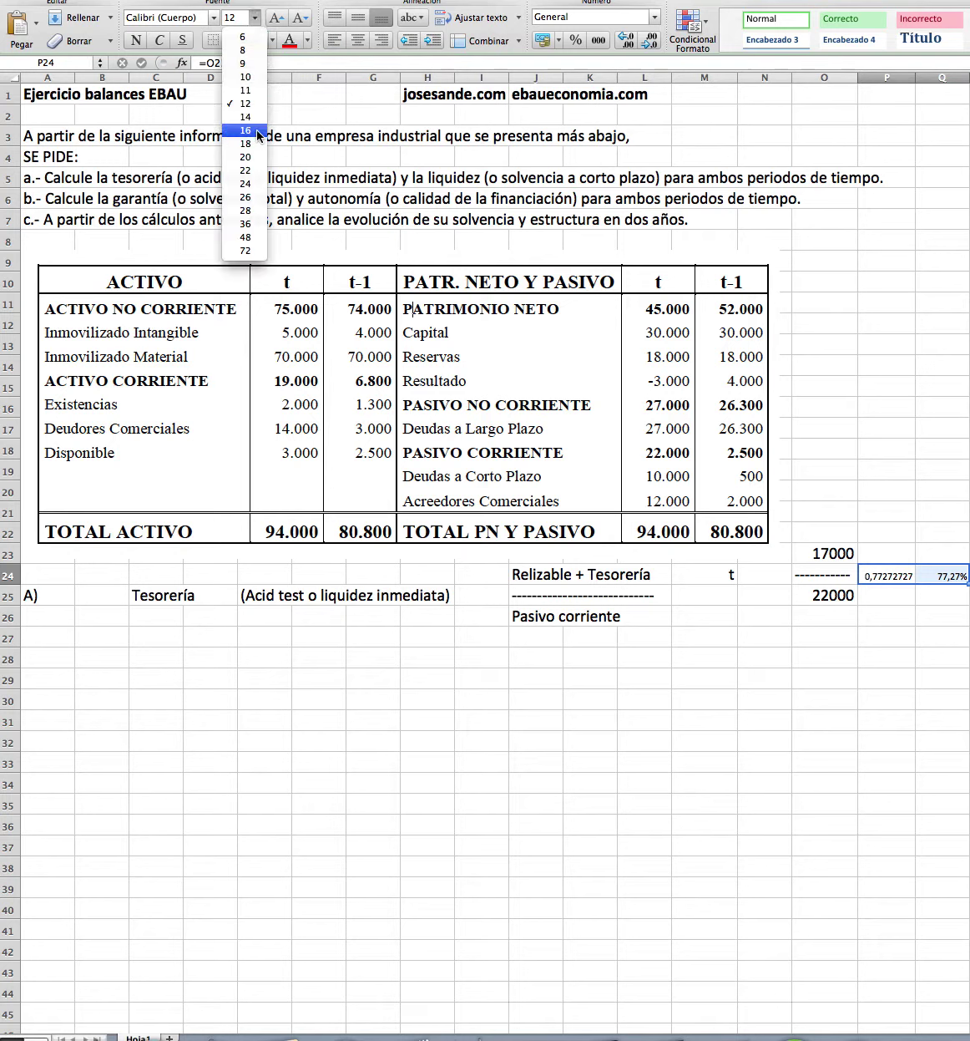
left_click(246, 156)
left_click(906, 715)
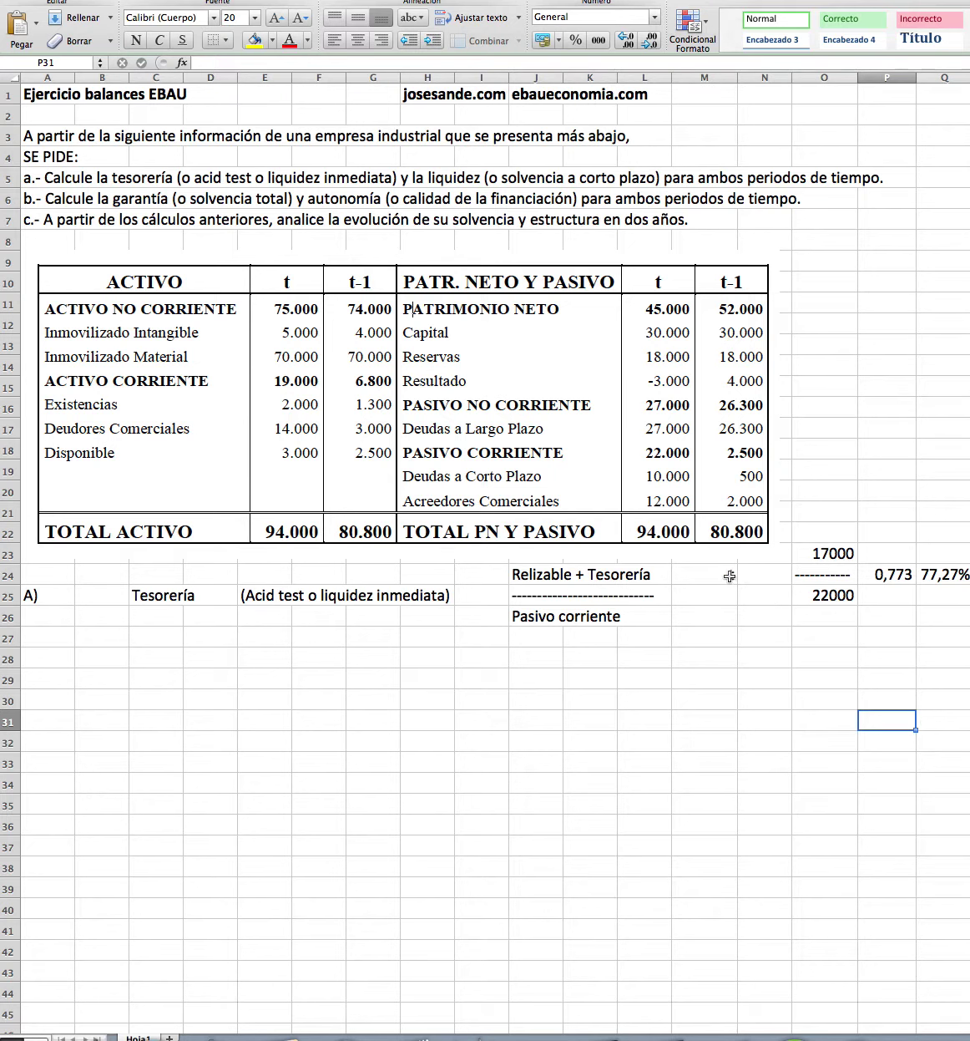
Enter the period label "t-1" in cell M28 and align it right
left_click(724, 658)
type("t-1")
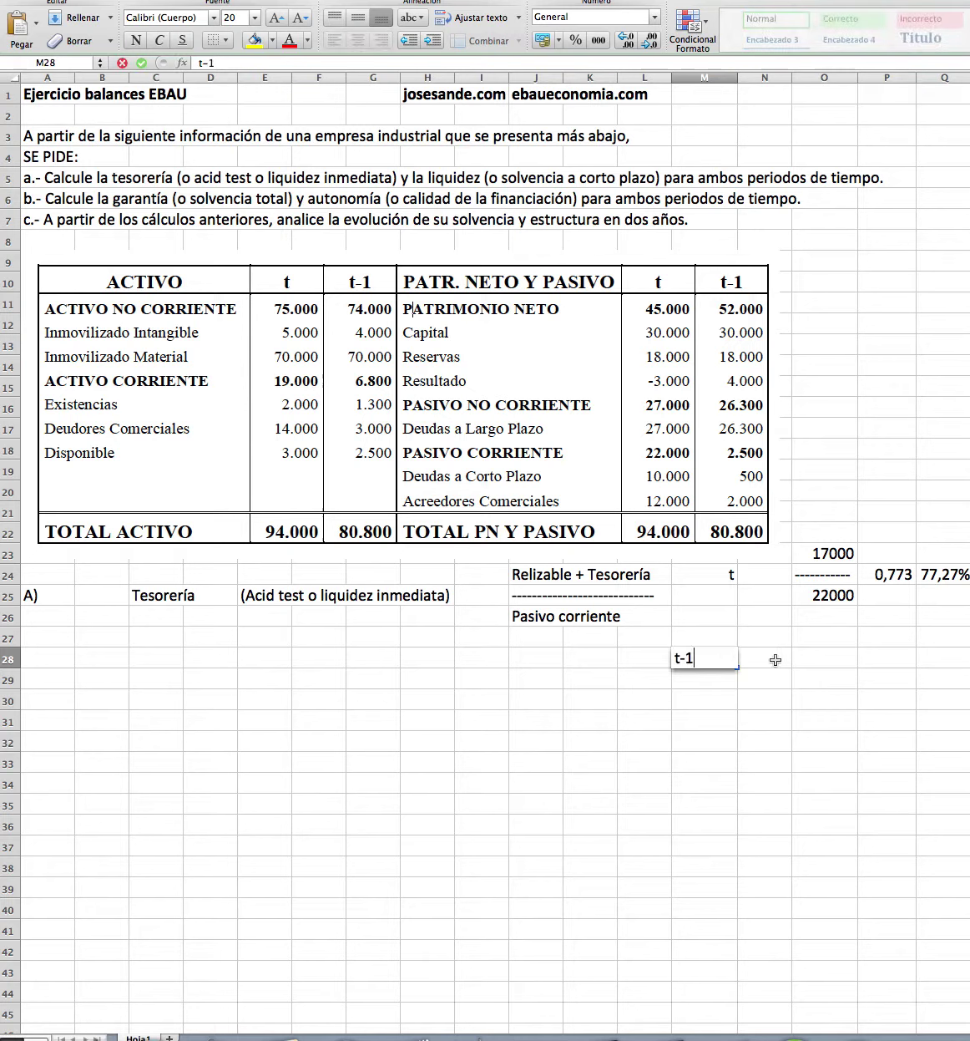
left_click(771, 658)
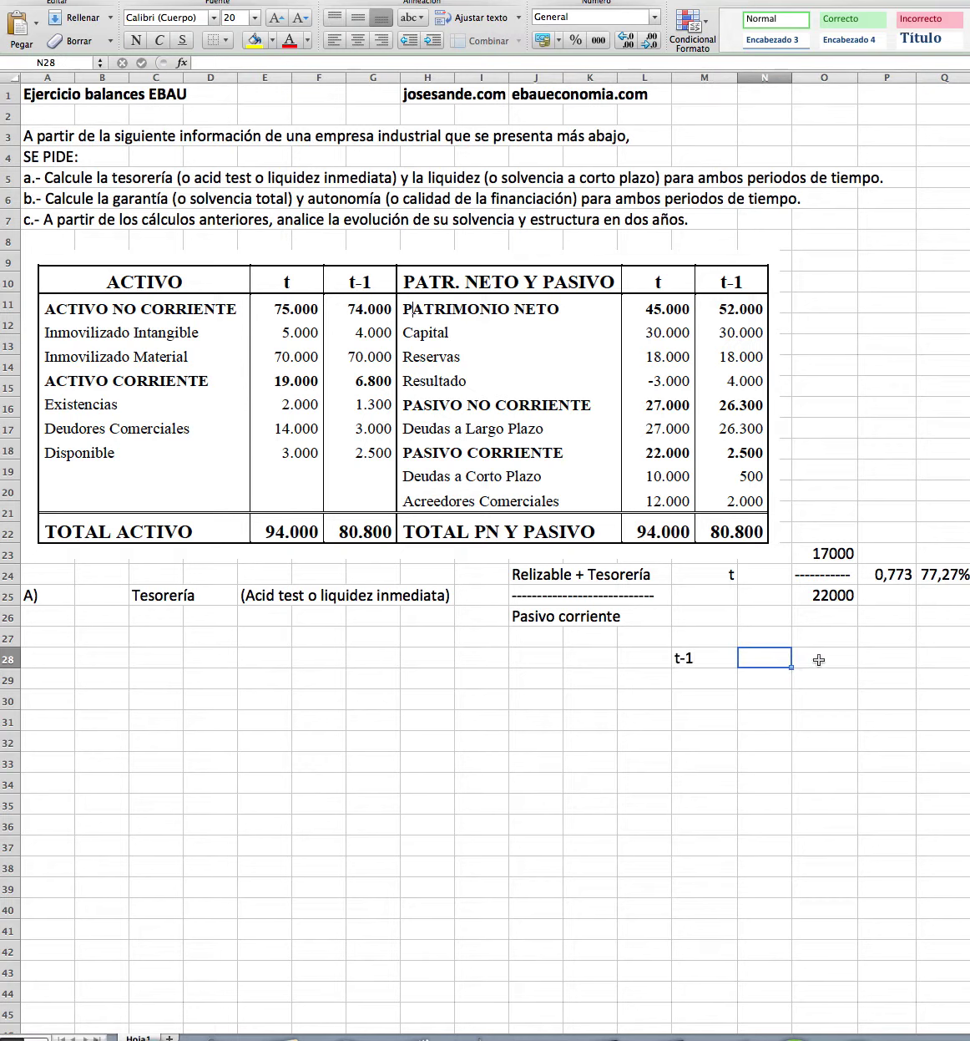
left_click(809, 636)
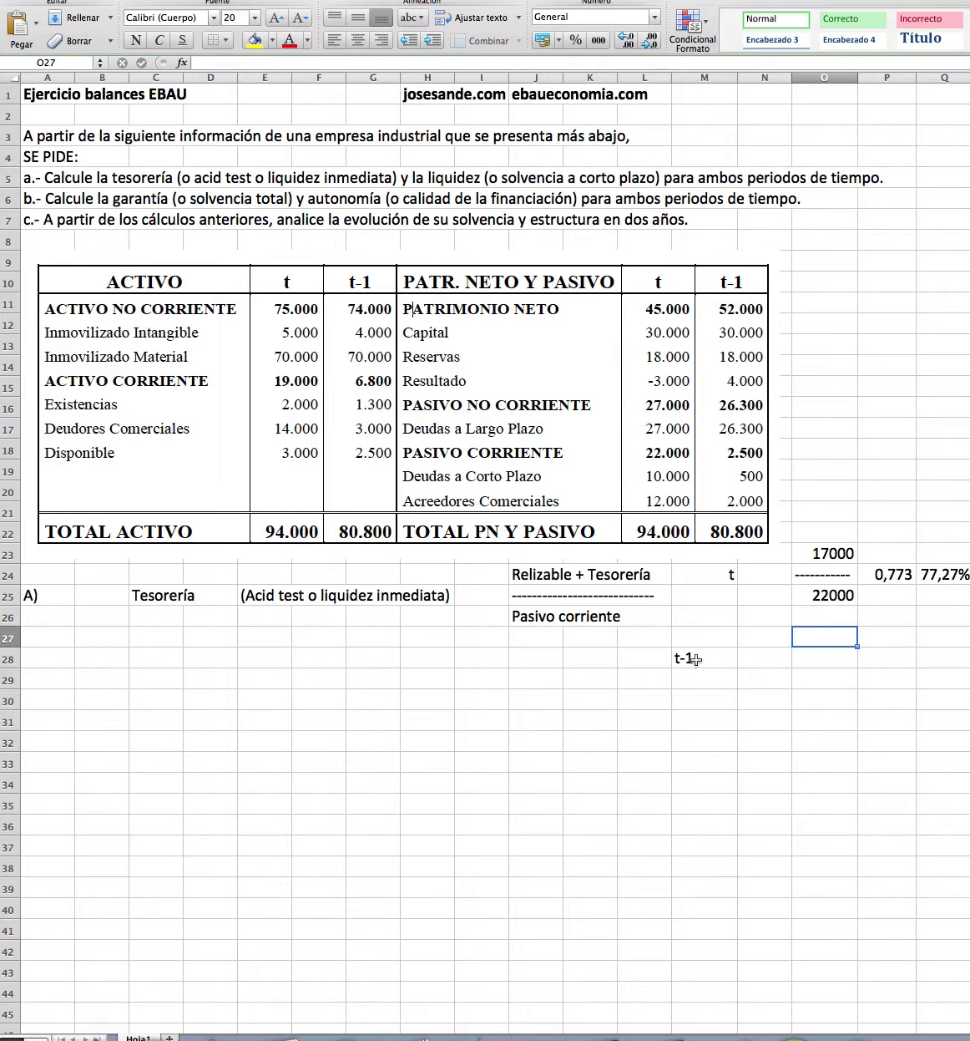
left_click(696, 659)
left_click(382, 40)
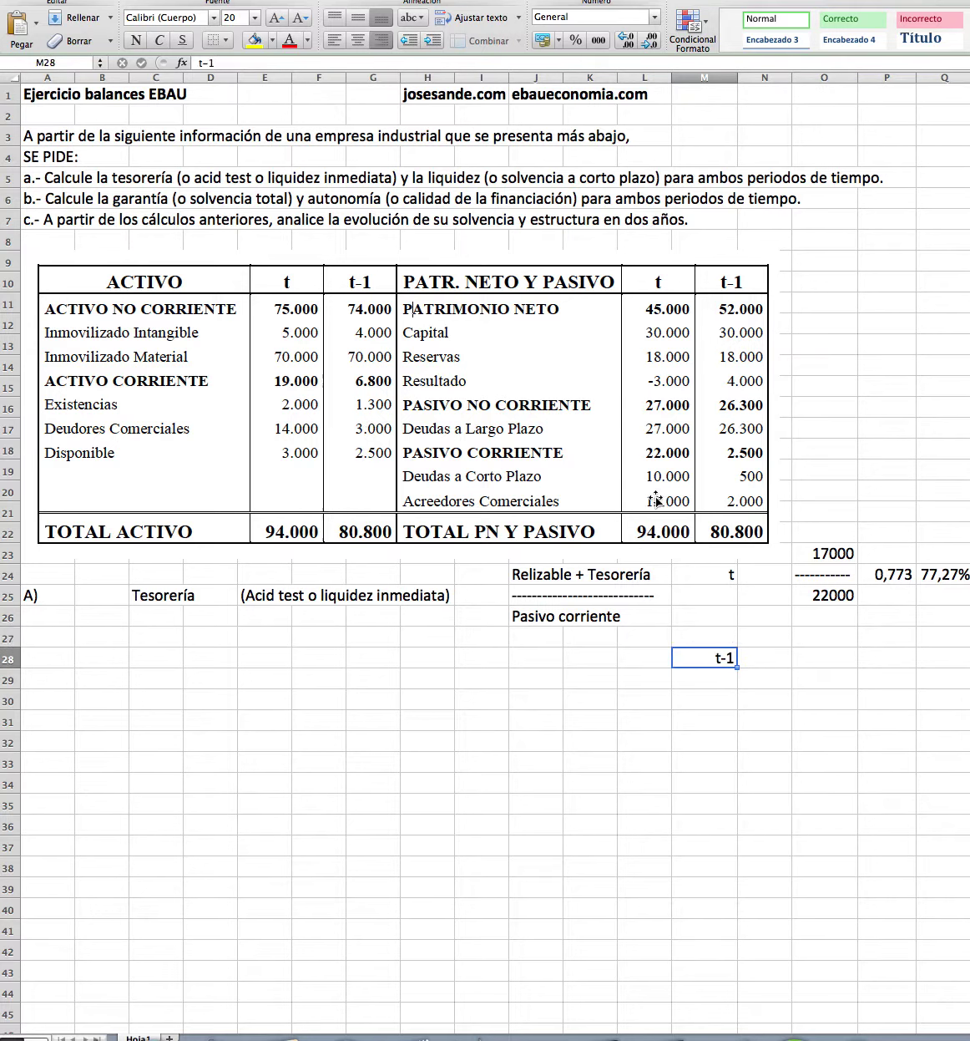
Lay out the t-1 fraction in column O, with 5500 in O27, a dashed line in O28 and 2500 in O29
left_click(815, 637)
type("5500")
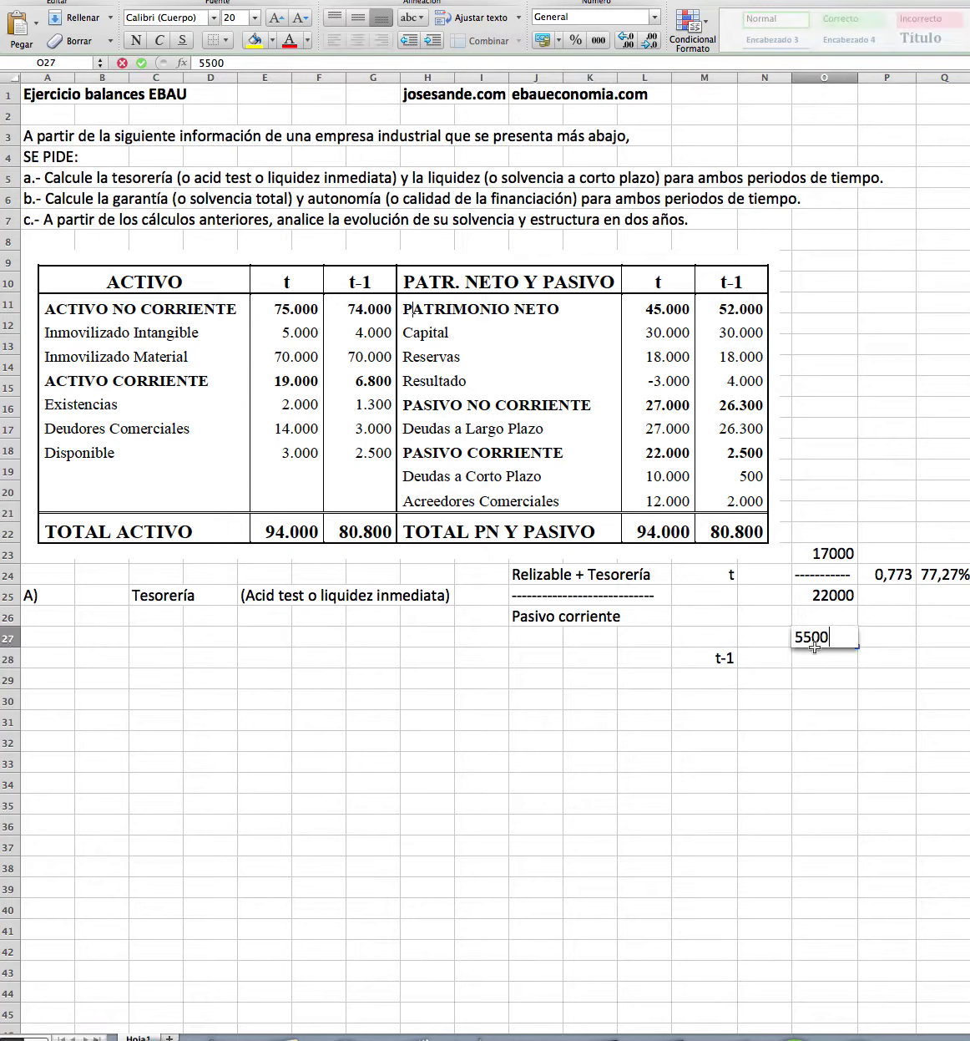
left_click(811, 657)
type("------")
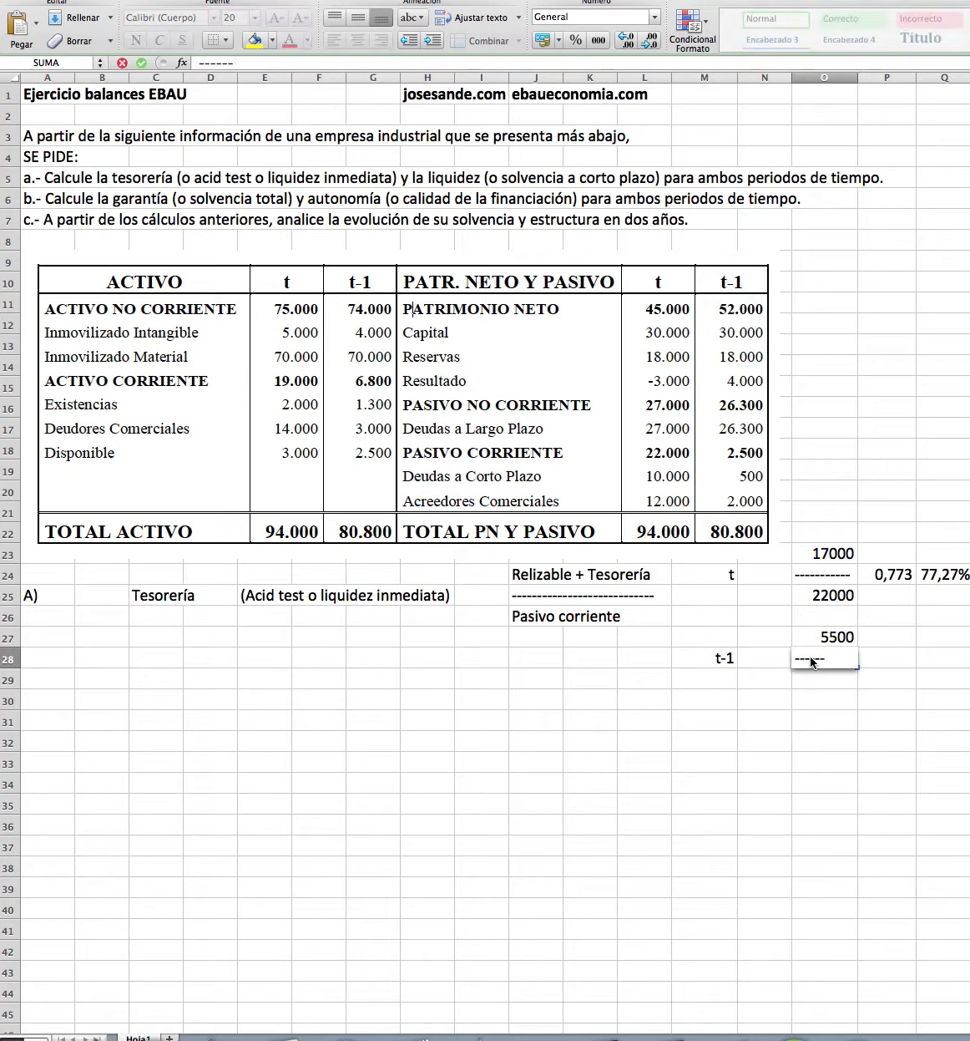
type("------")
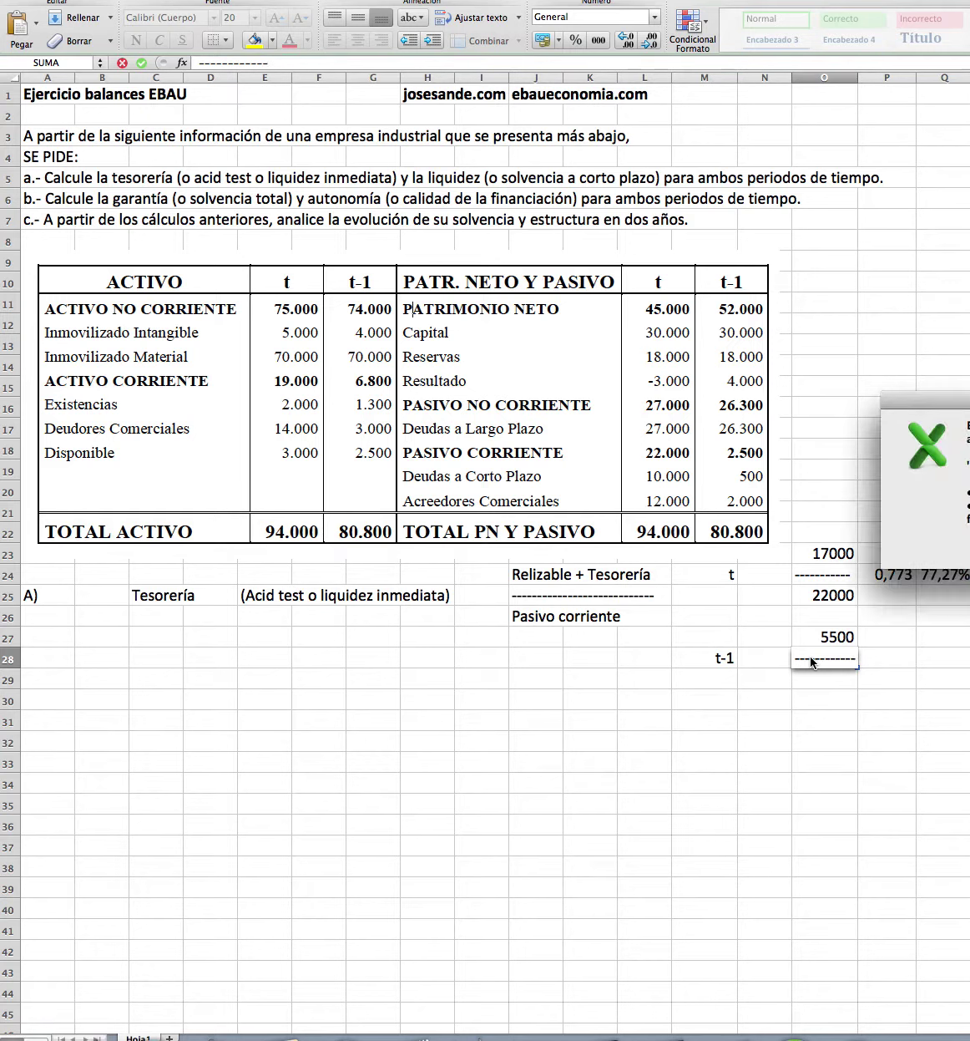
key("Return")
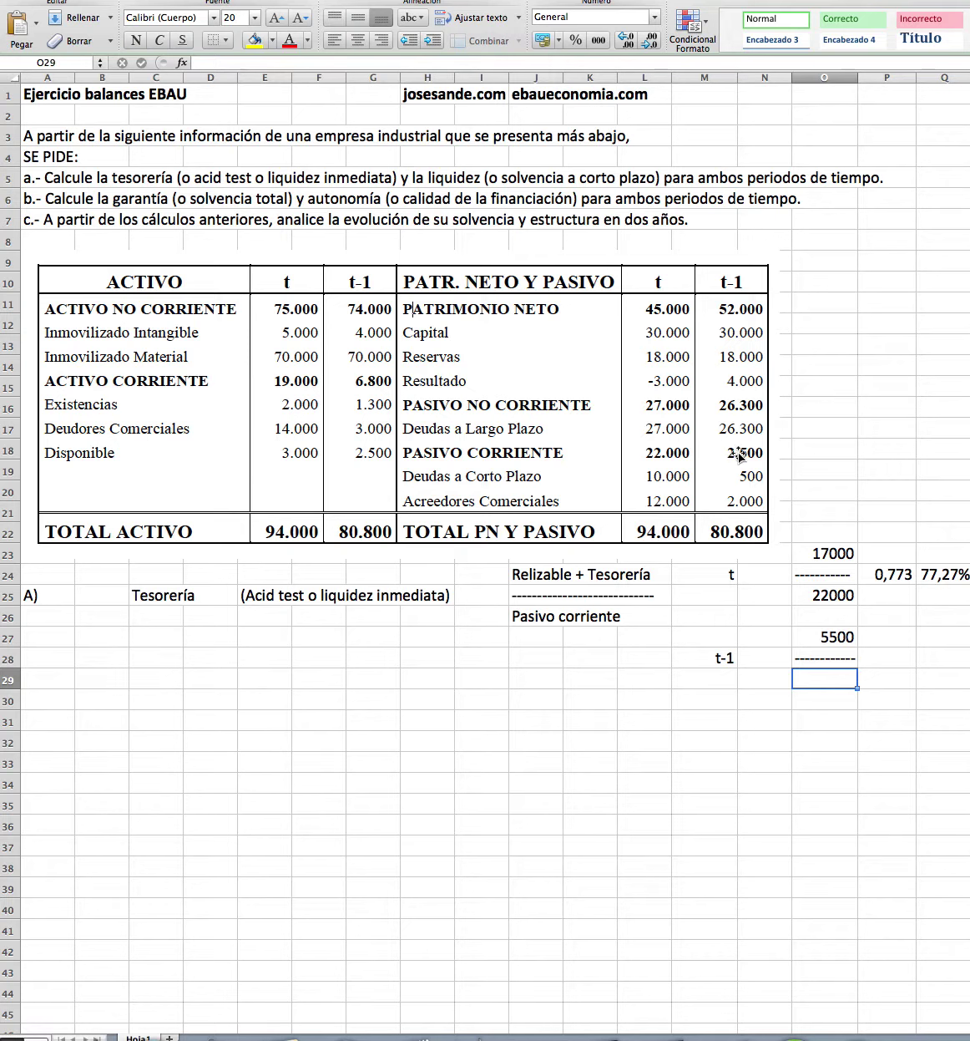
double_click(820, 679)
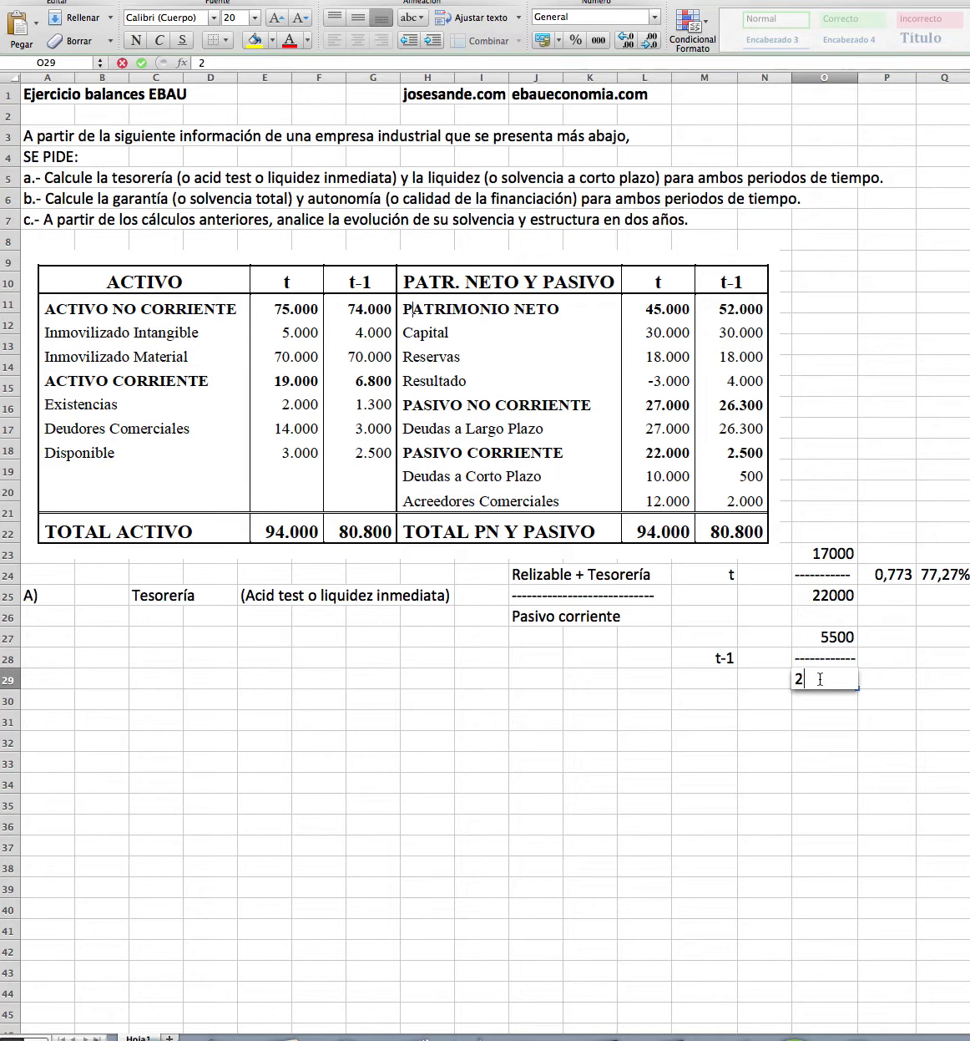
key("Return")
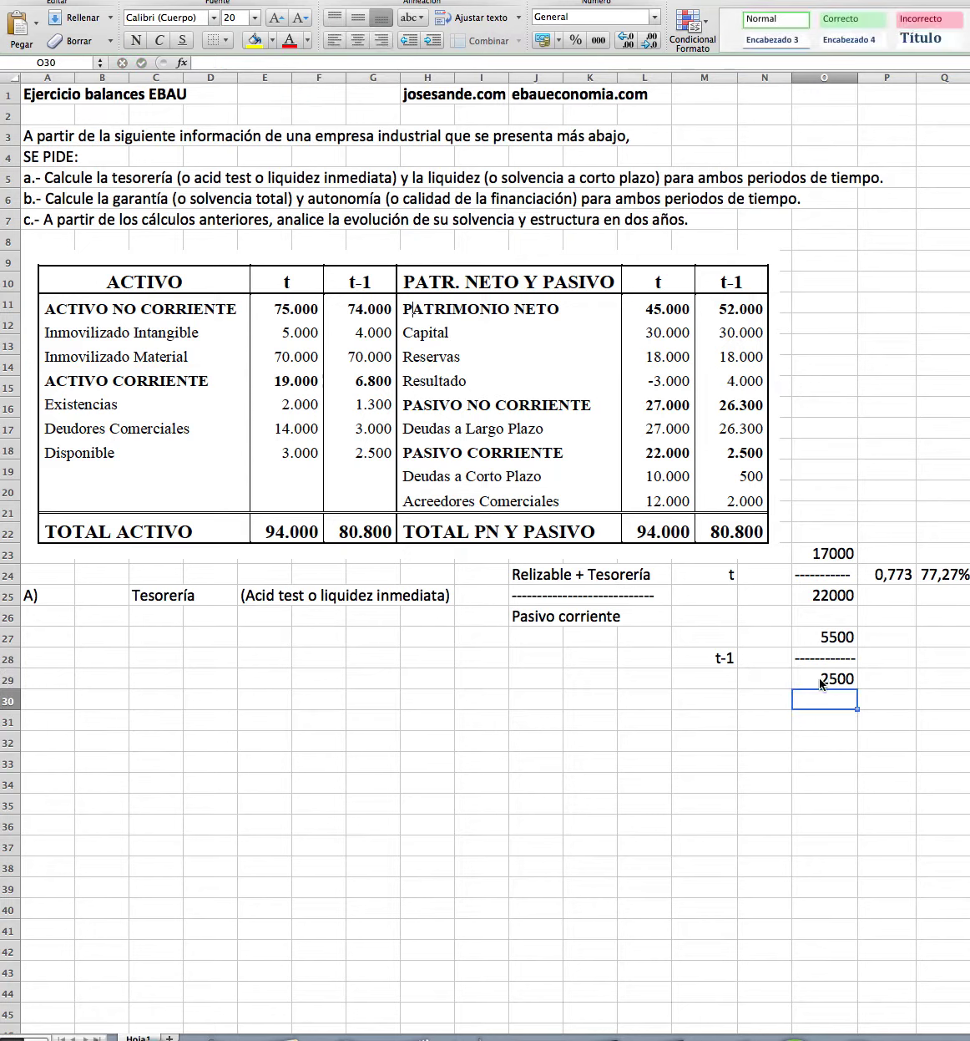
Calculate the treasury ratio for period t-1 in cell P28 with the formula =O27/O29
left_click(873, 658)
type("=")
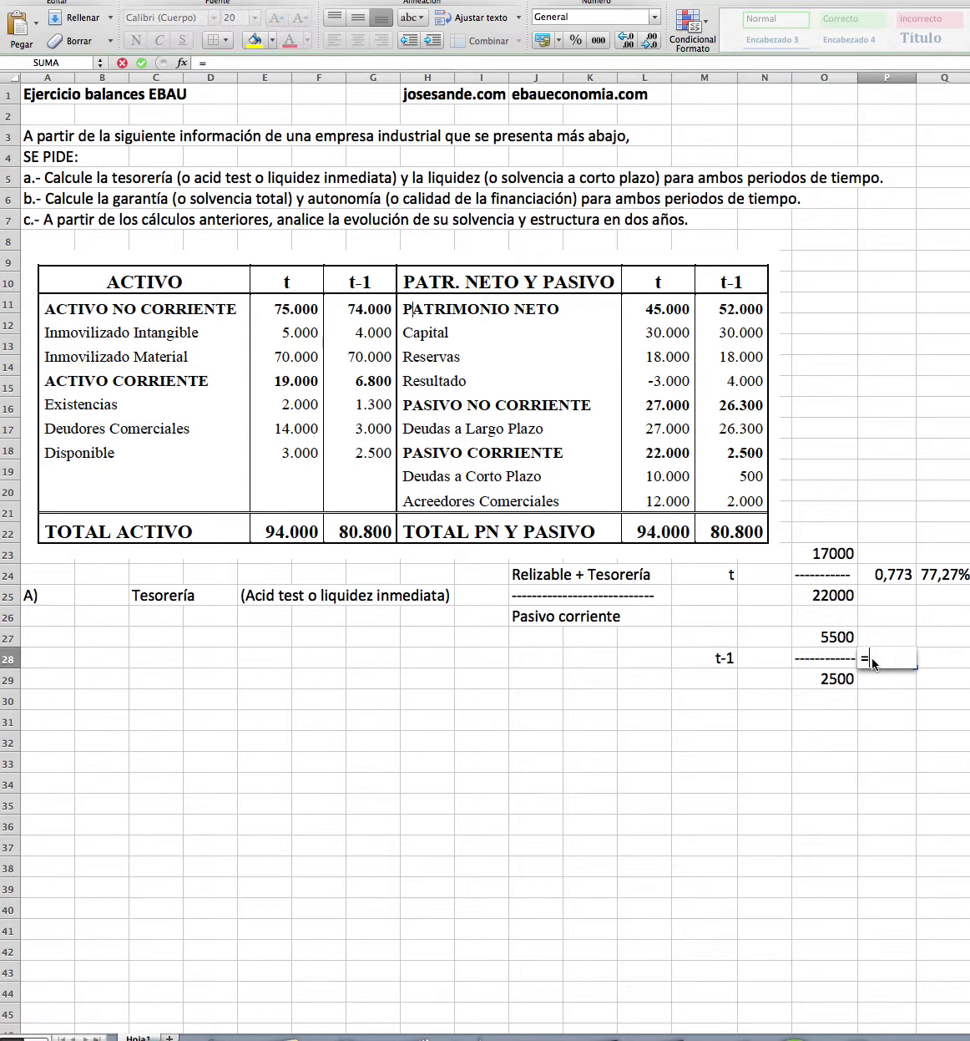
left_click(835, 637)
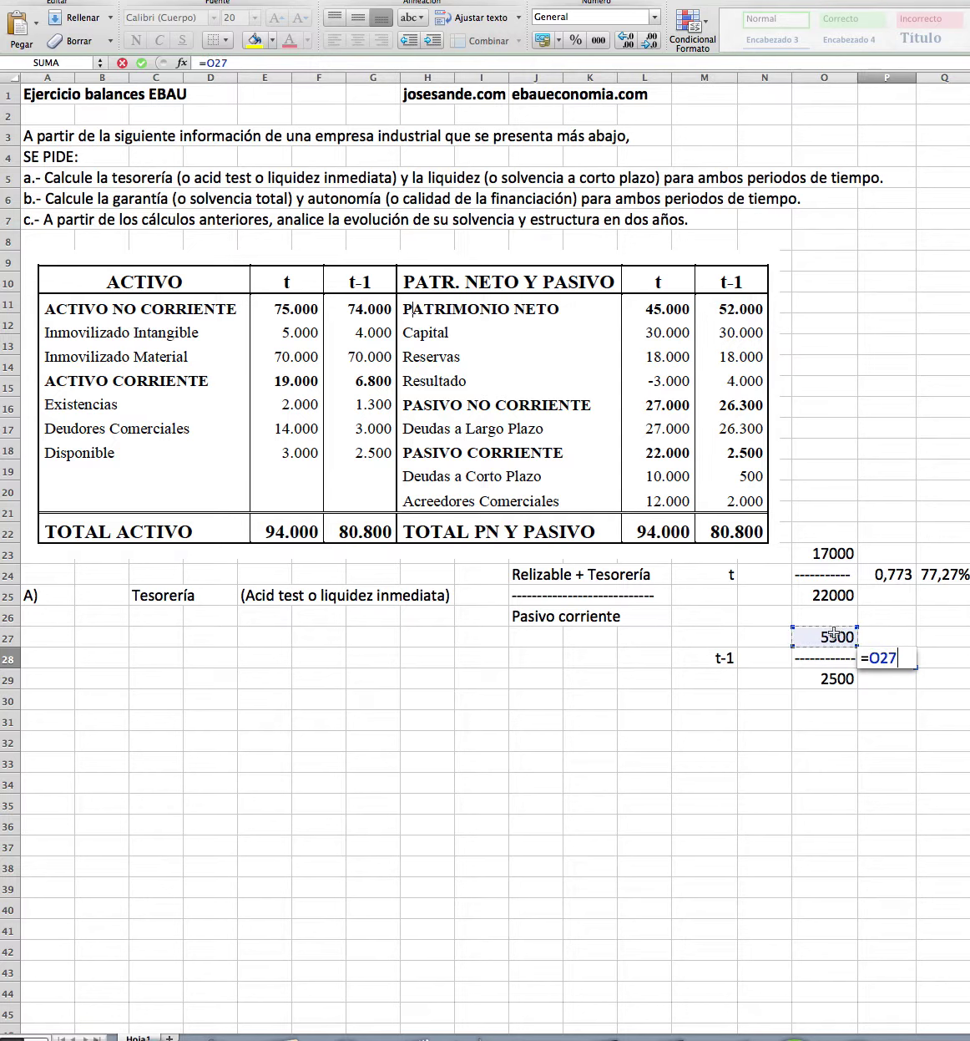
type("/")
left_click(825, 679)
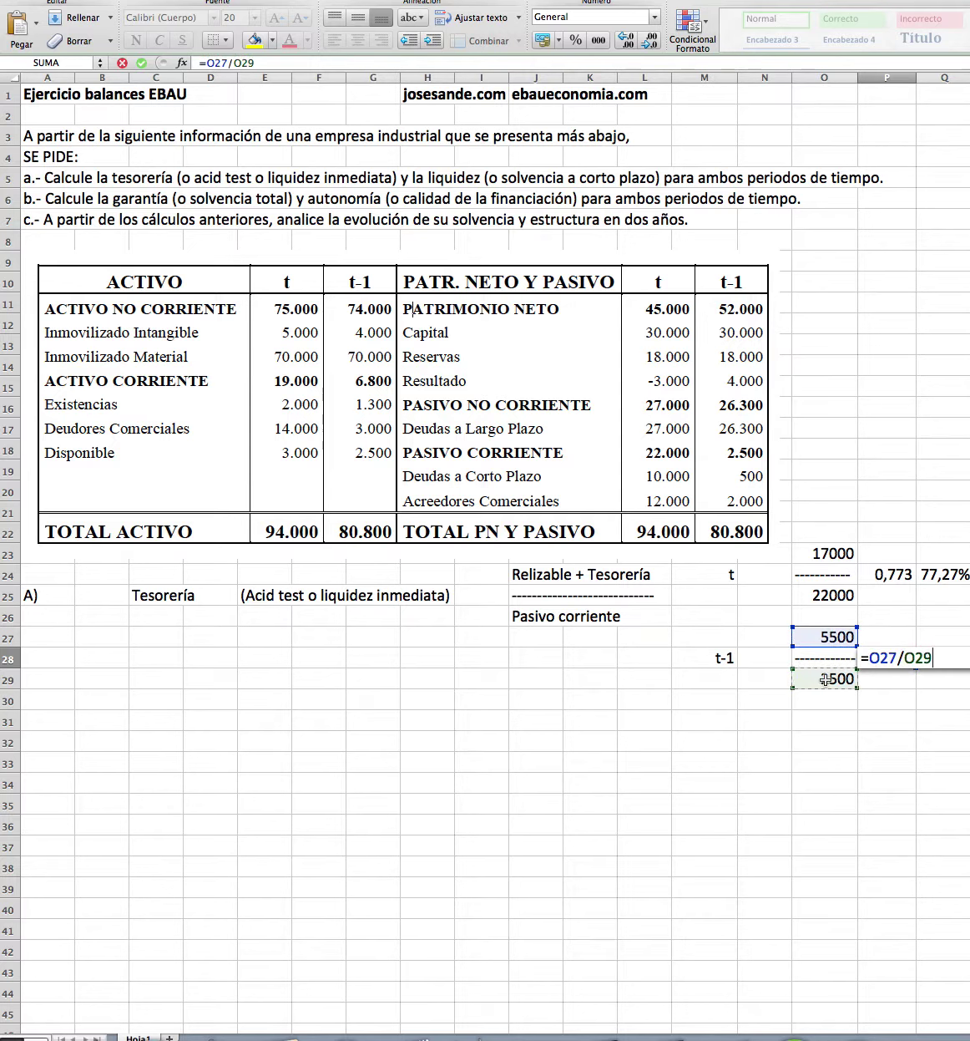
key("Return")
left_click(932, 660)
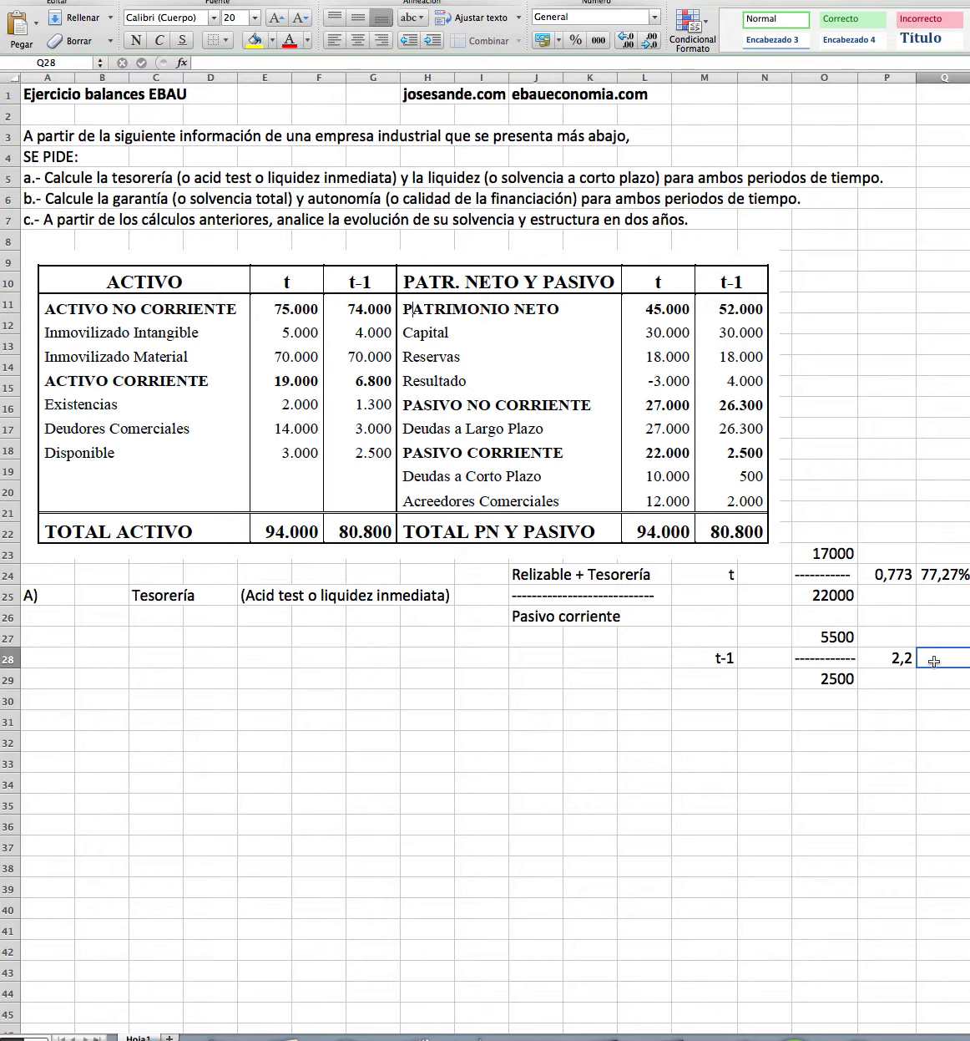
Enter the t-1 treasury ratio as the percentage 220% in cell Q28
type("220")
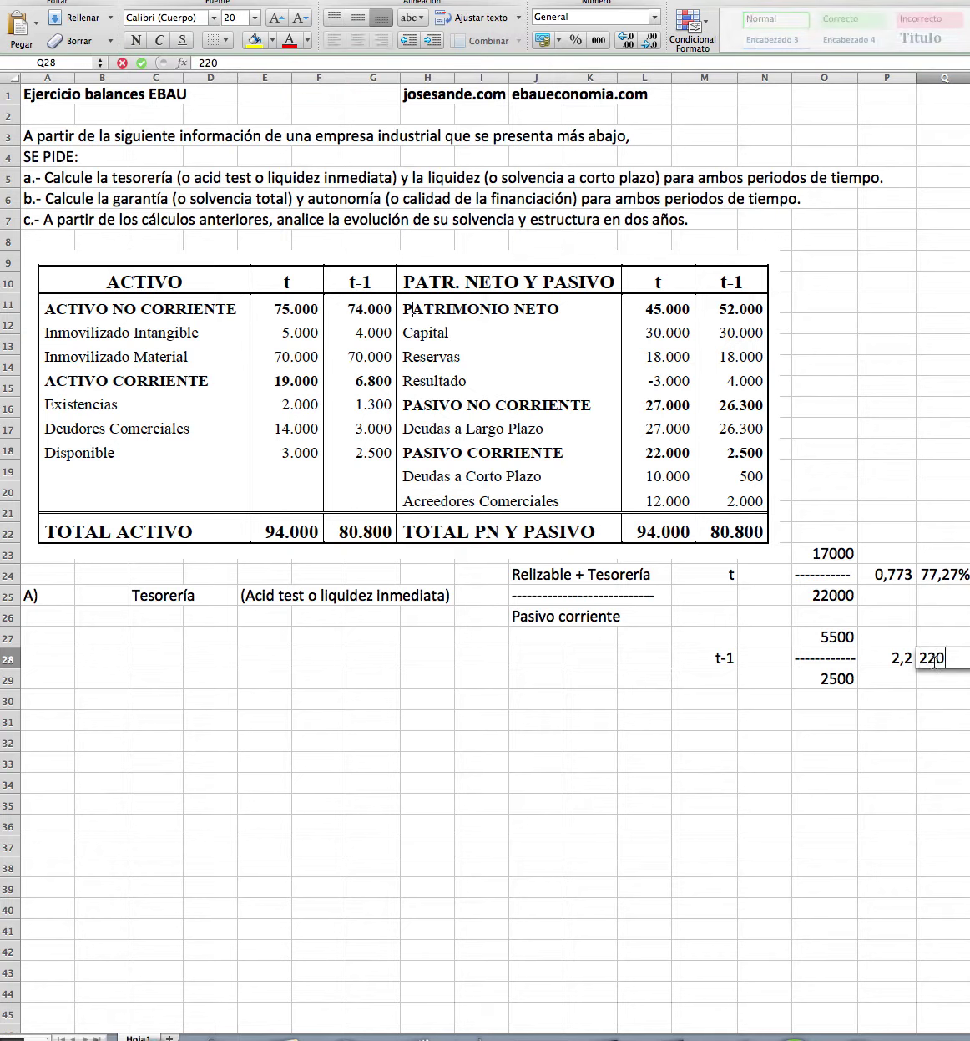
type("%")
key("Return")
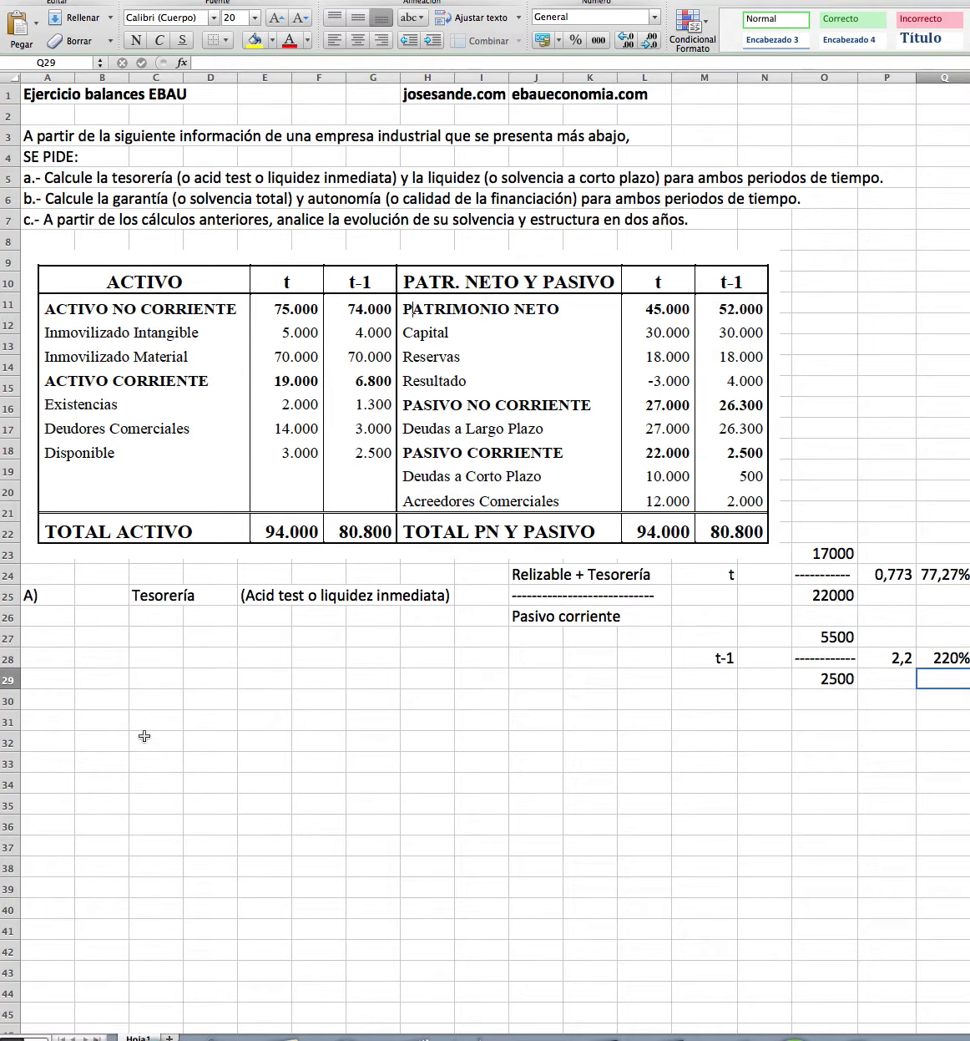
Enter the ratio name "Liquidez" in cell C32, without the description in brackets
double_click(145, 738)
type("Liq")
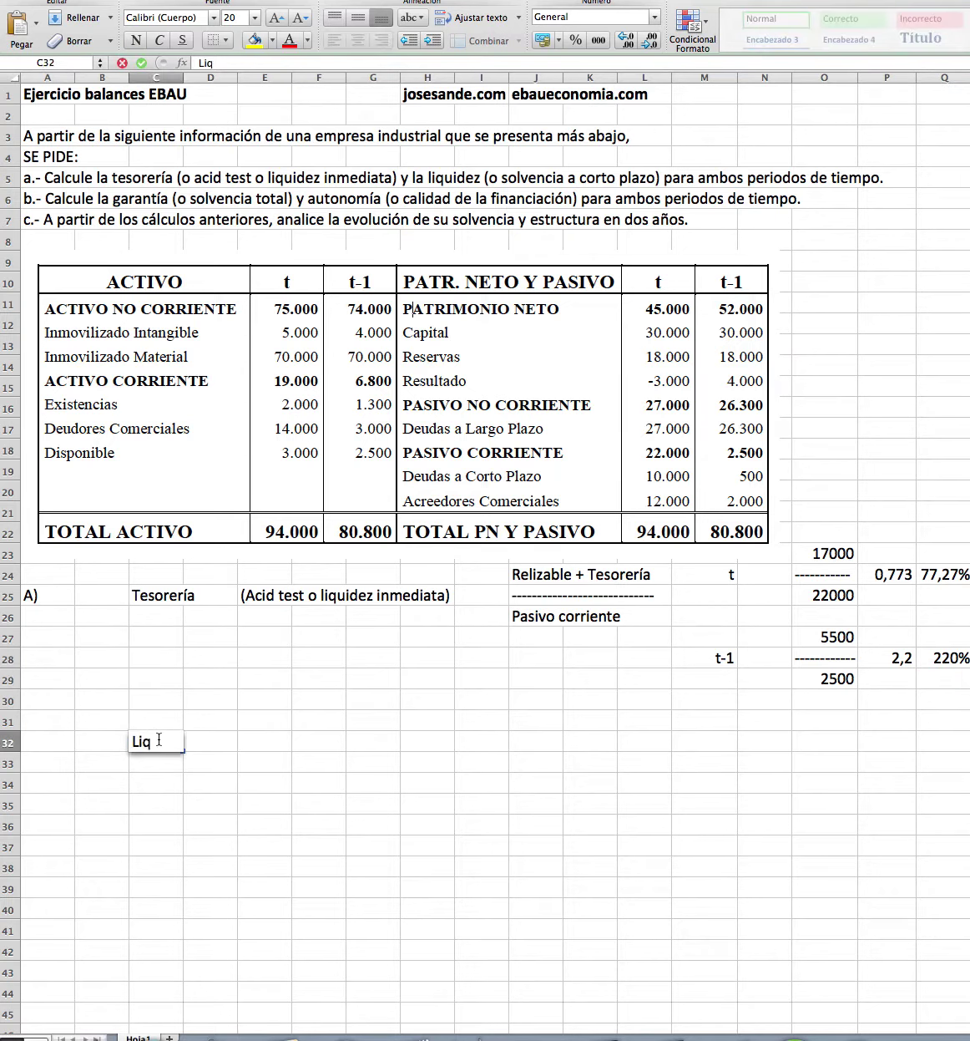
type("uidez (so")
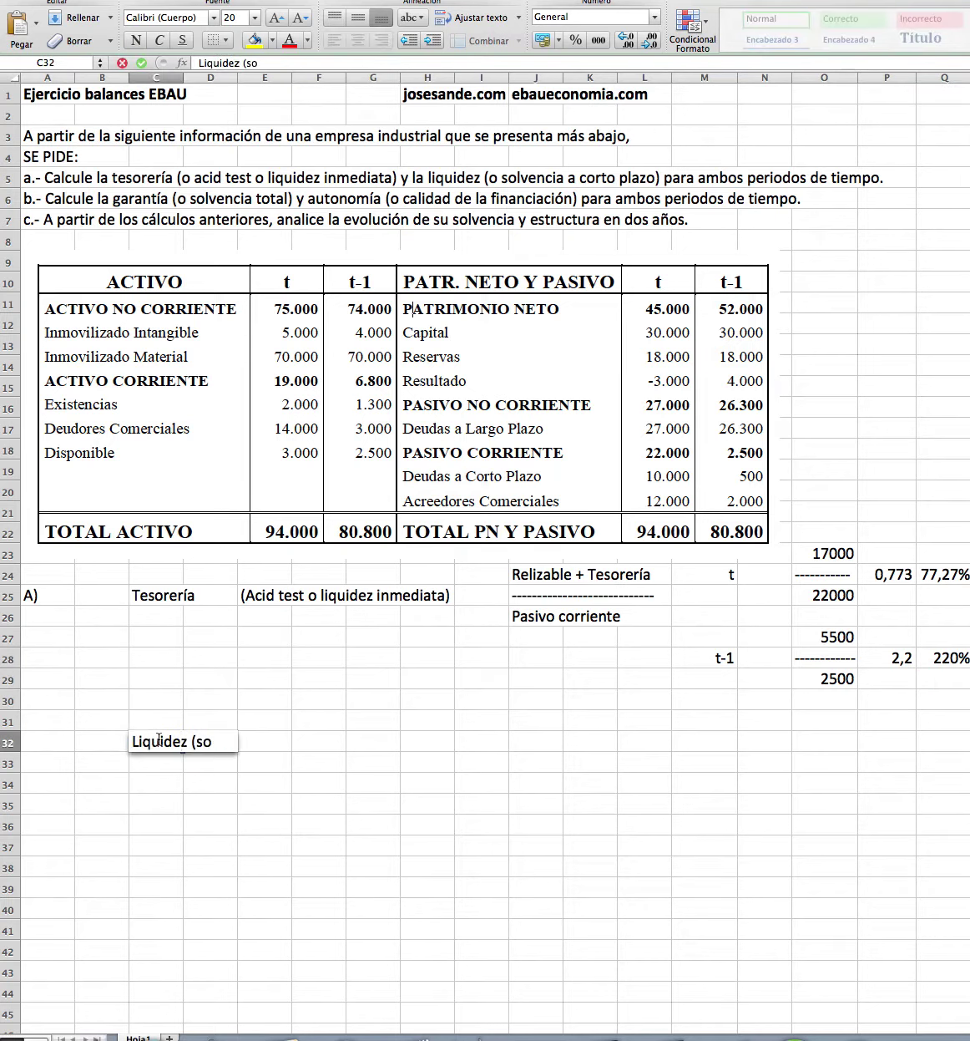
type("lvencia a co")
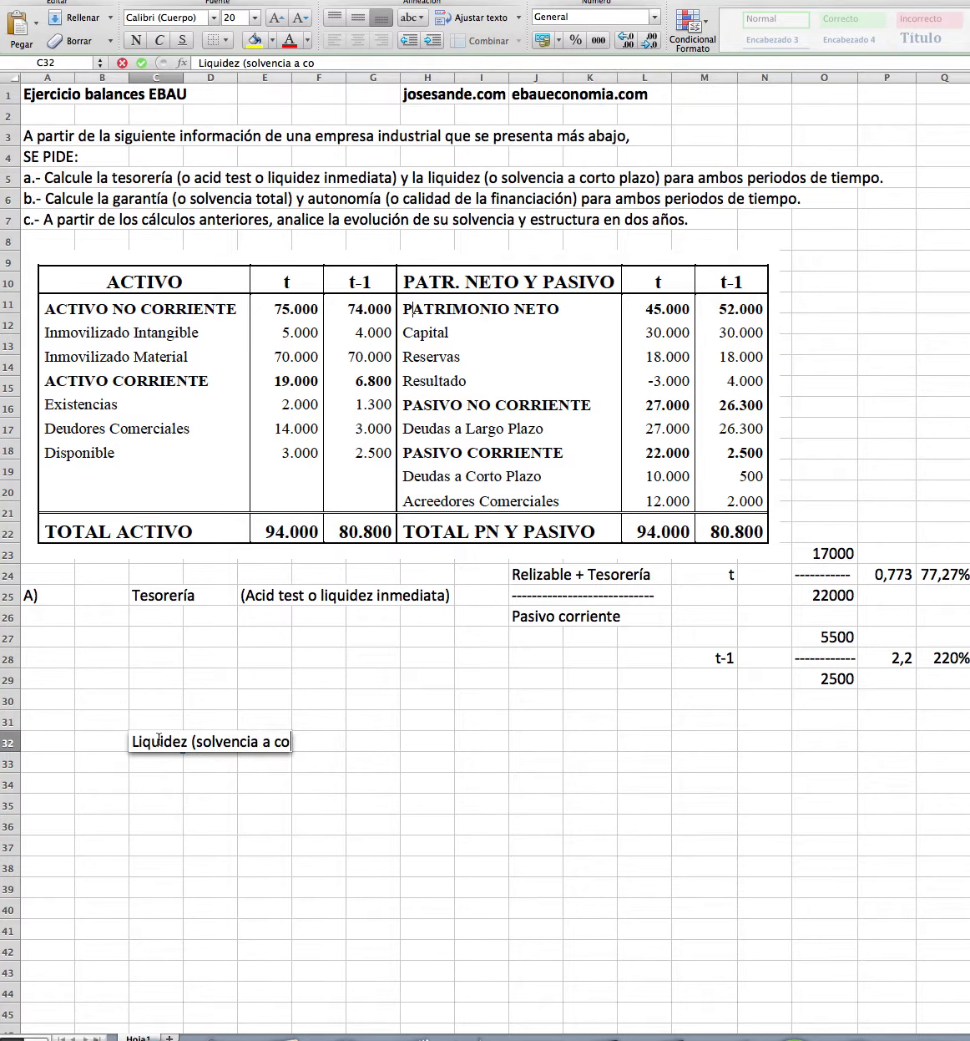
key("BackSpace")
key("BackSpace")
key("BackSpace")
key("BackSpace")
key("BackSpace")
key("BackSpace")
key("BackSpace")
key("BackSpace")
key("BackSpace")
key("BackSpace")
key("BackSpace")
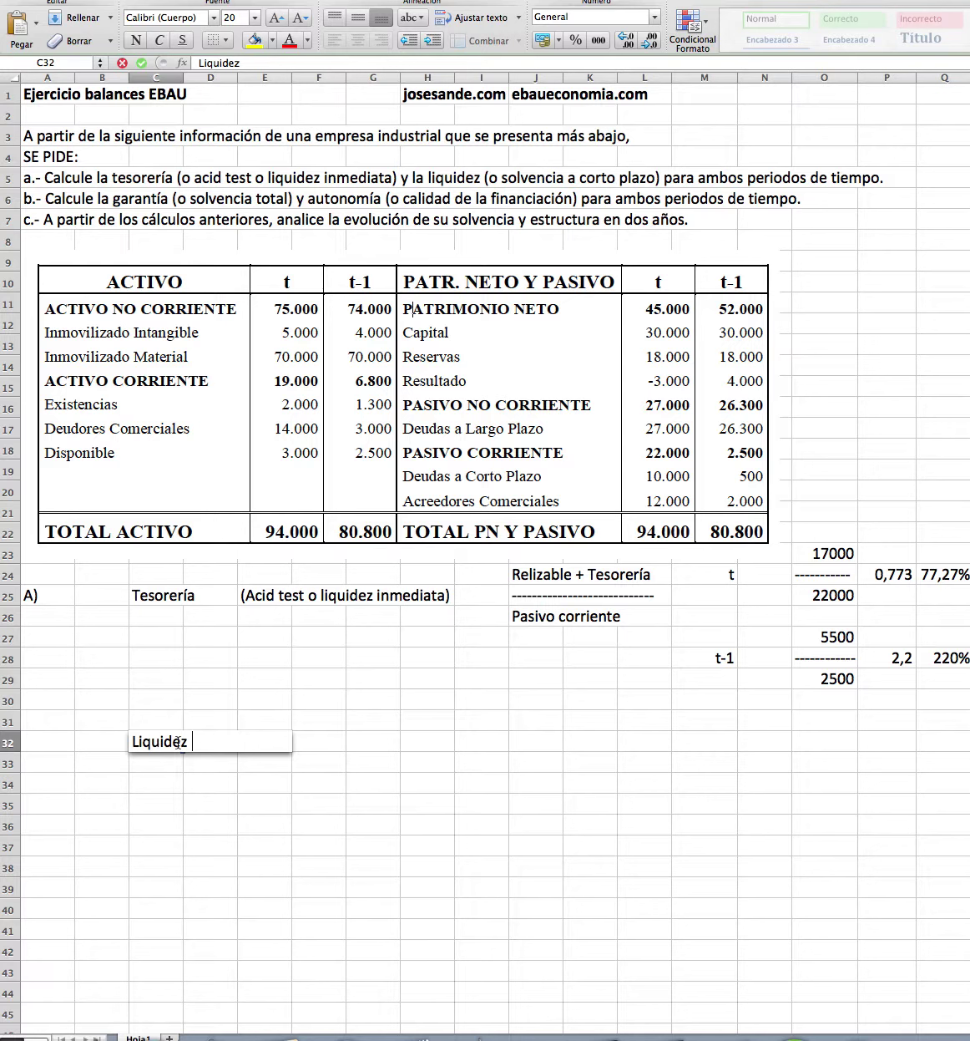
left_click(298, 748)
key("Right")
Enter the description "(Solvencia a corto plazo)" in cell E32, beside the Liquidez label
left_click(271, 744)
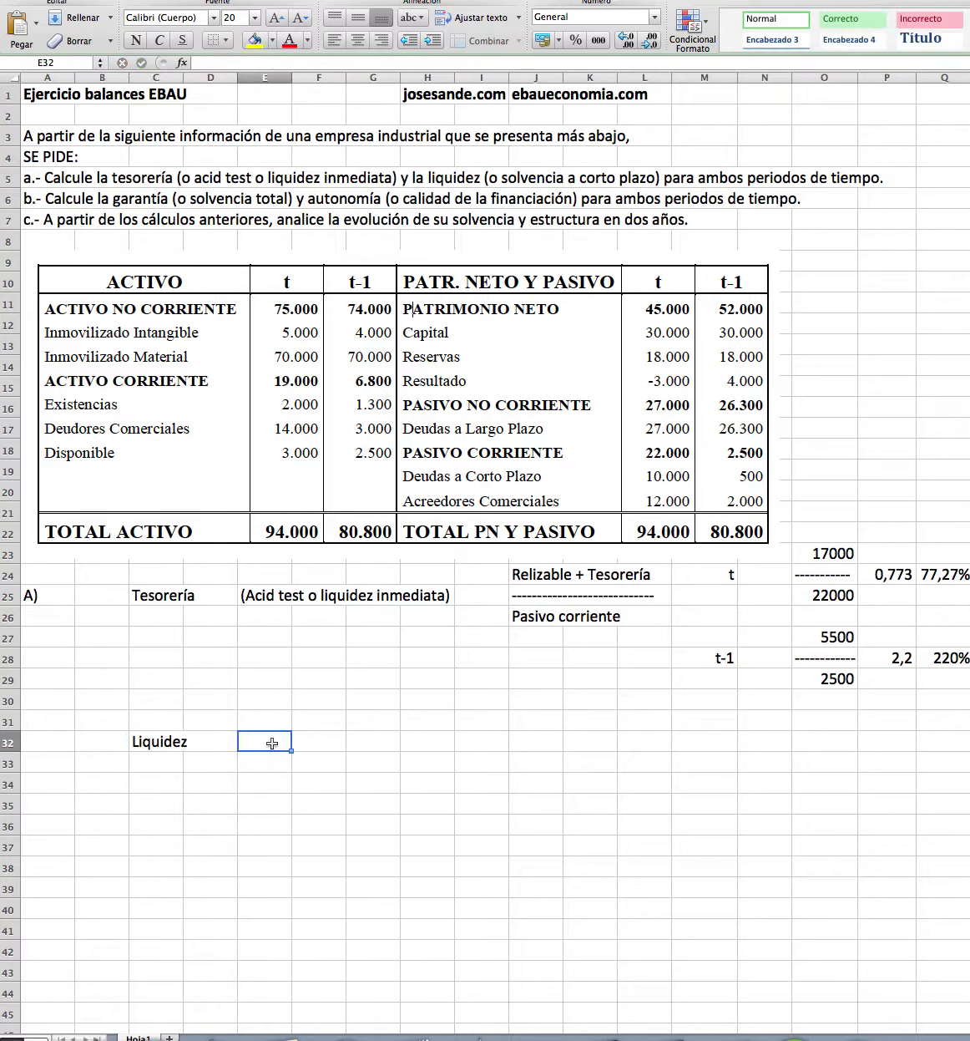
type("(")
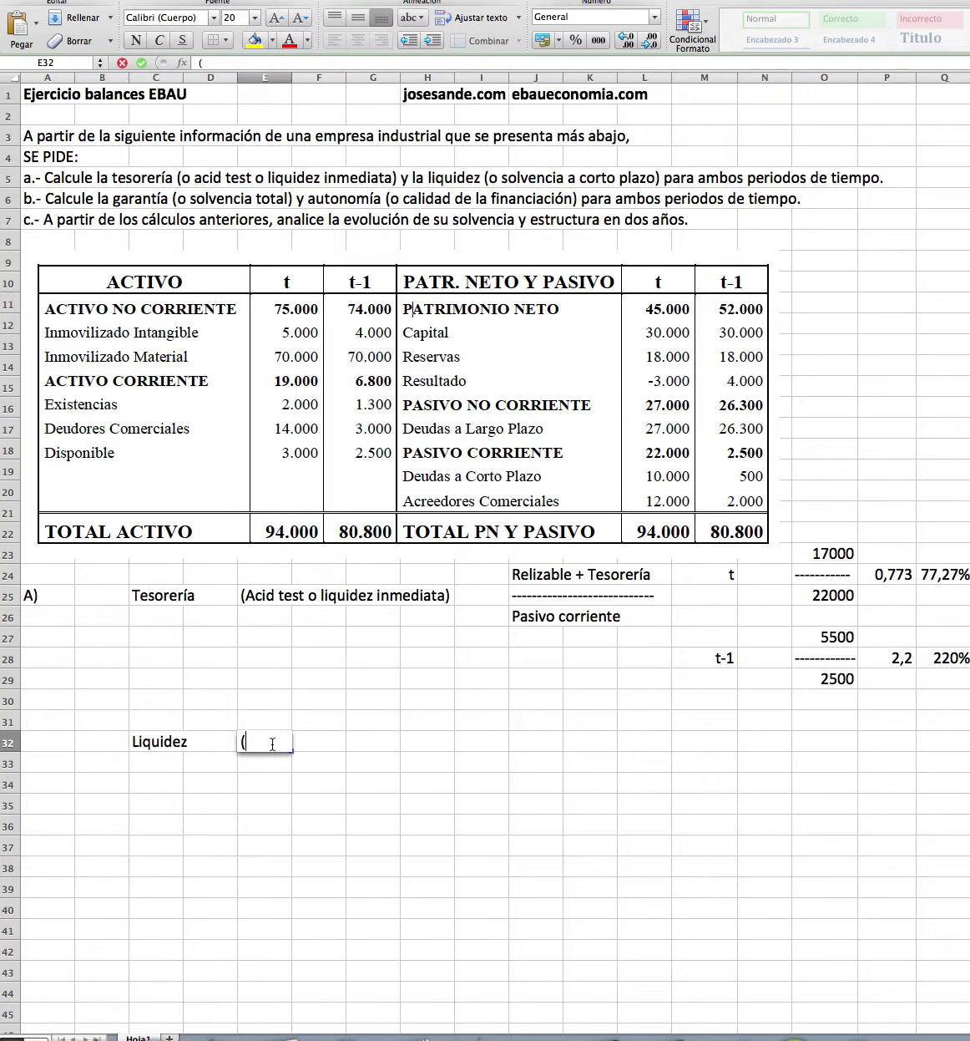
type("Solvenci")
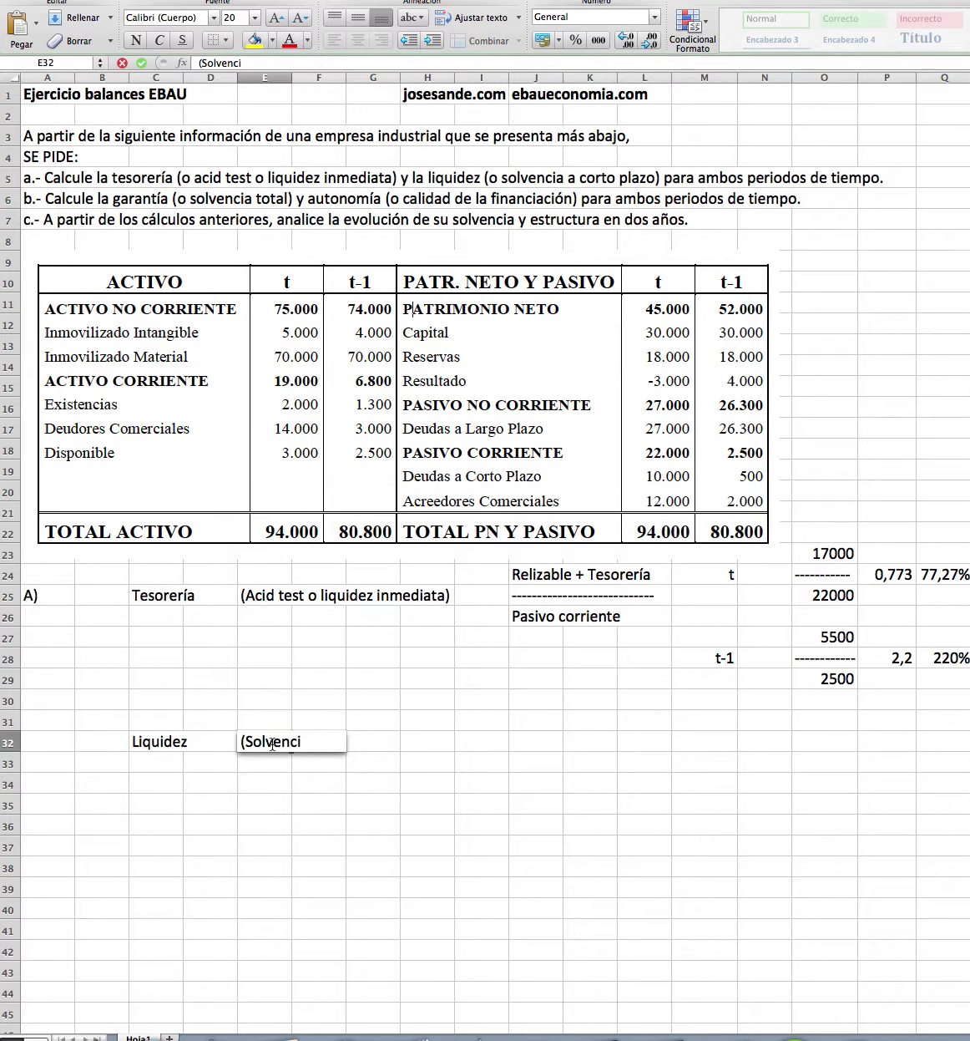
type("a a corto plazo)")
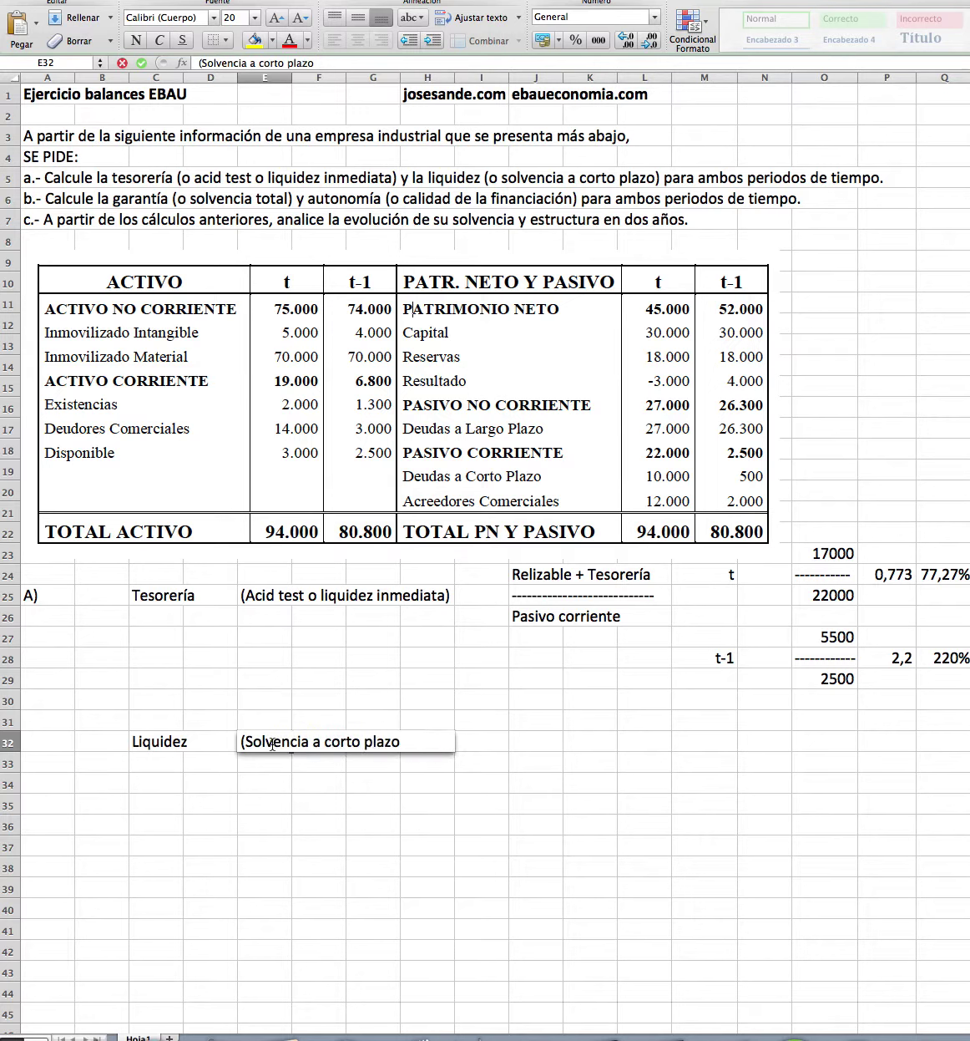
key("Return")
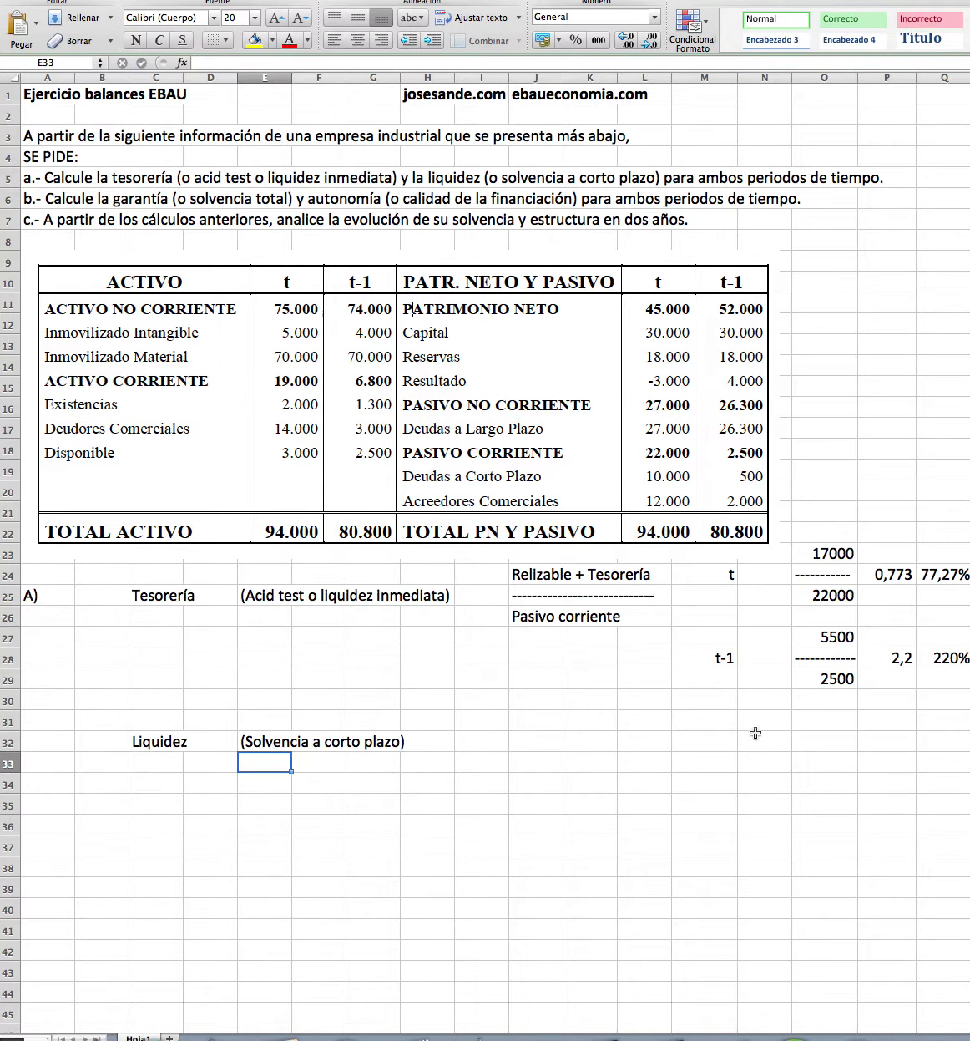
Write the liquidity formula in column J, with "Activo corriente" in J31, a dashed line in J32 and "Pasivo corriente" in J33
double_click(535, 723)
type("Acti")
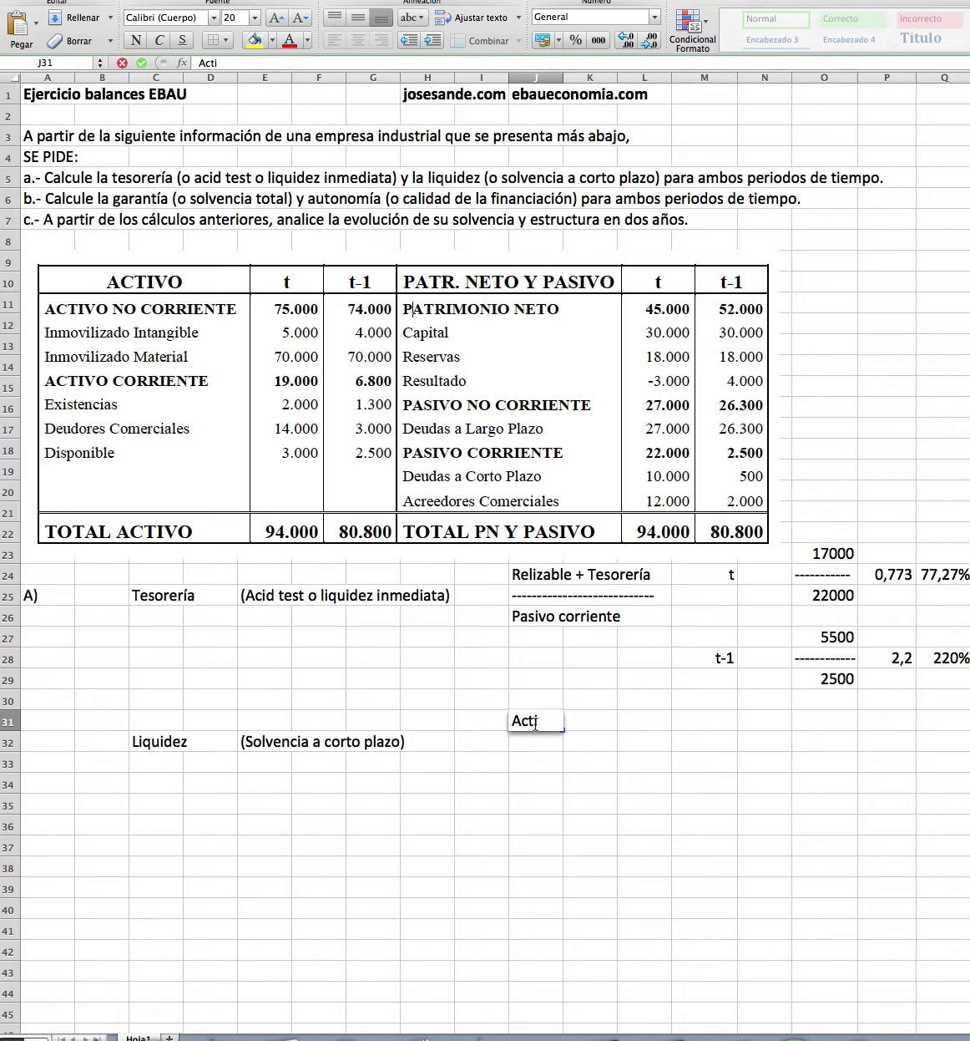
type("vo C corriente")
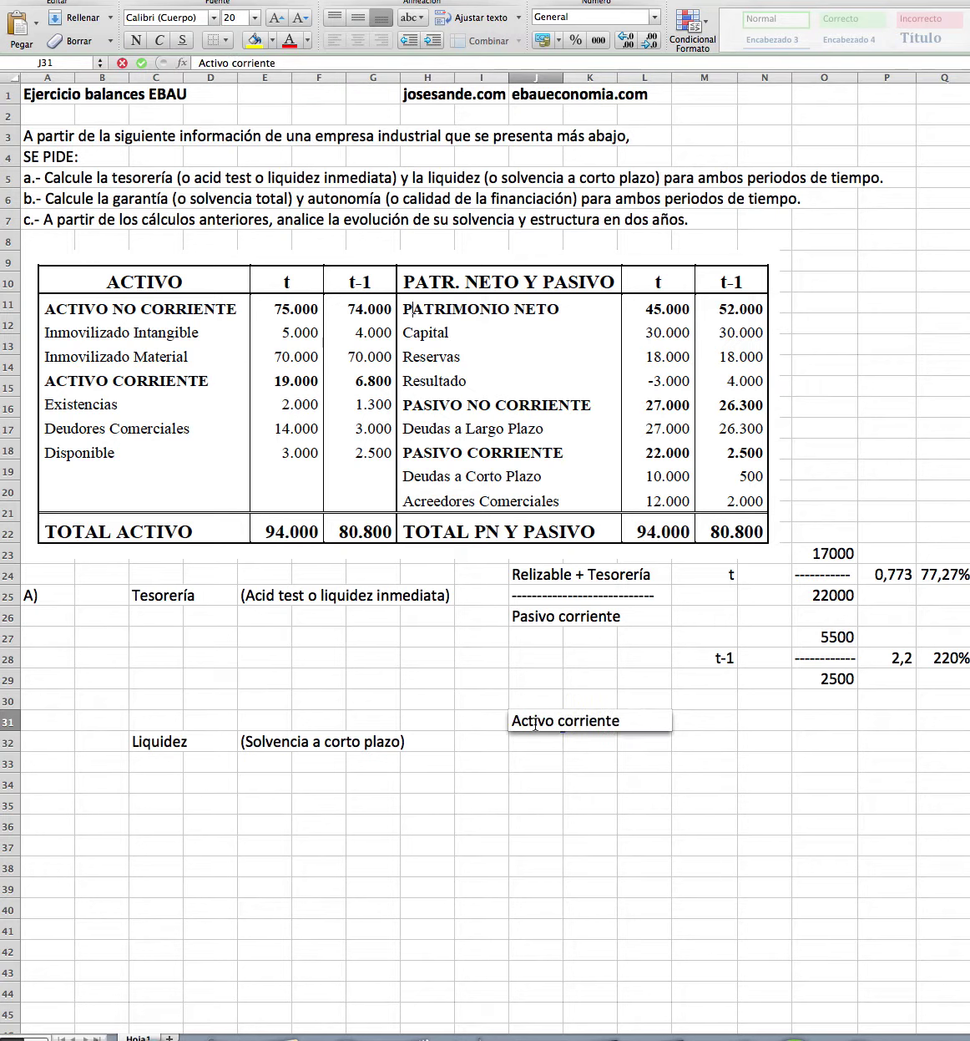
left_click(526, 740)
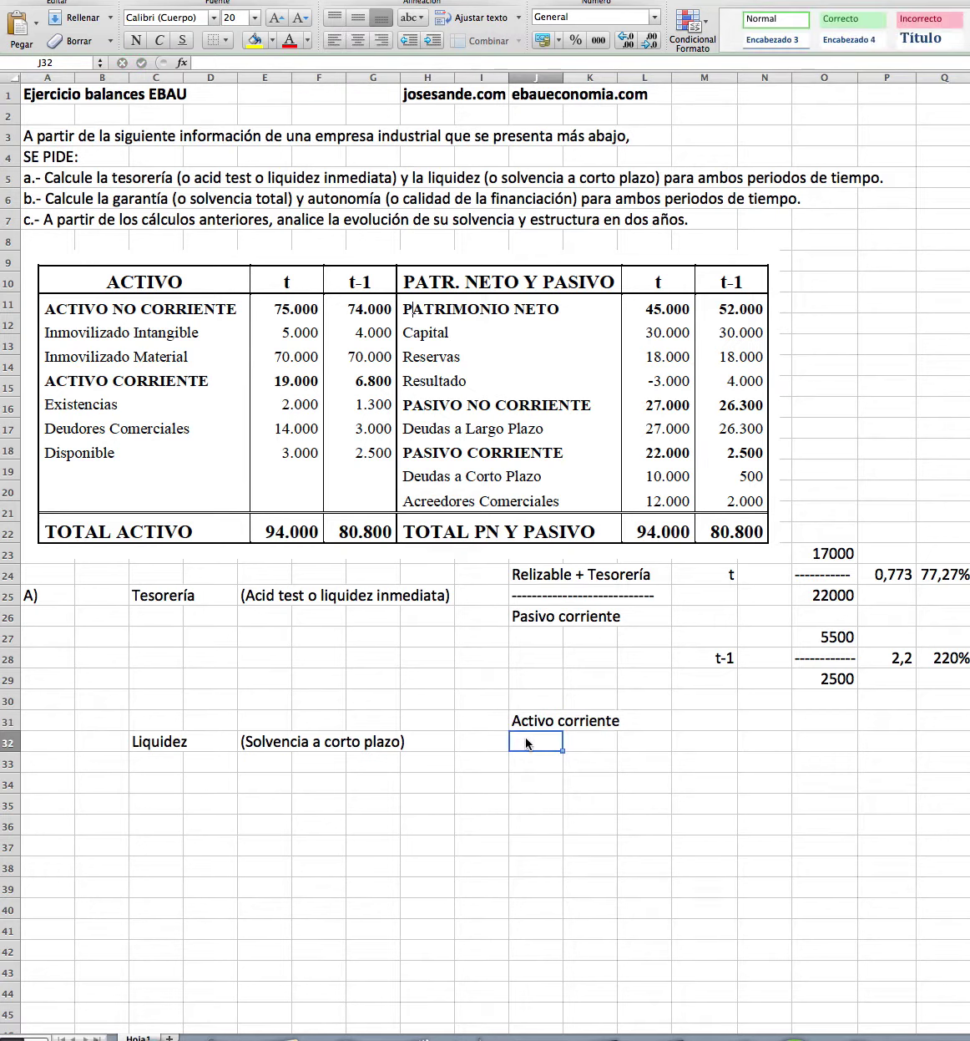
type("------------")
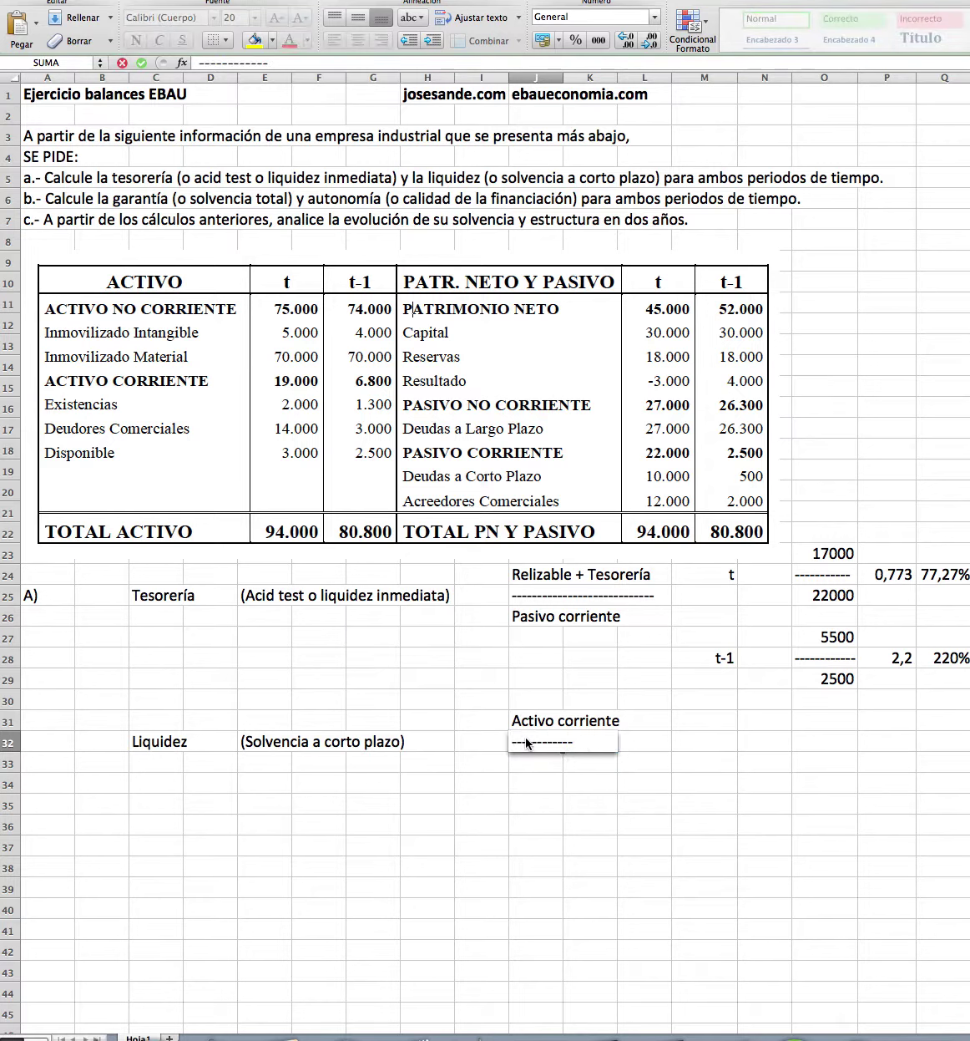
type("---------")
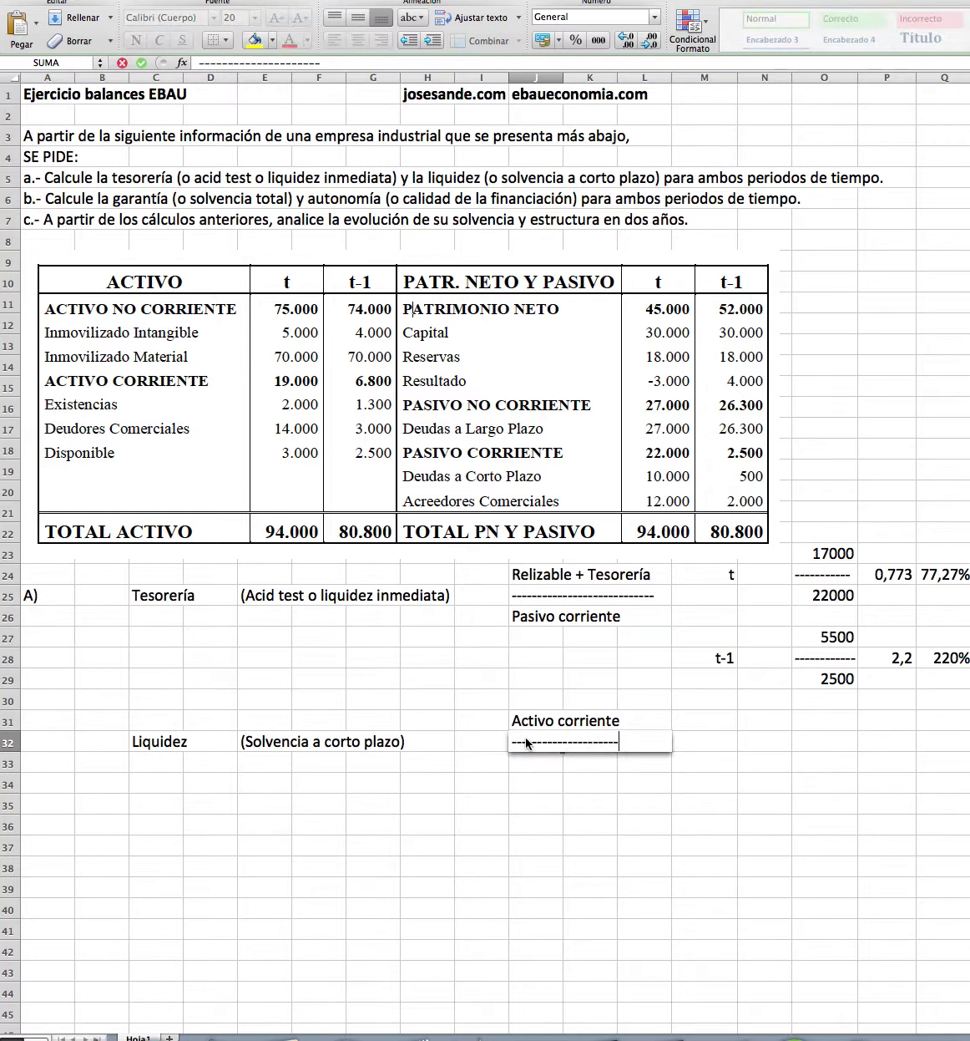
key("Return")
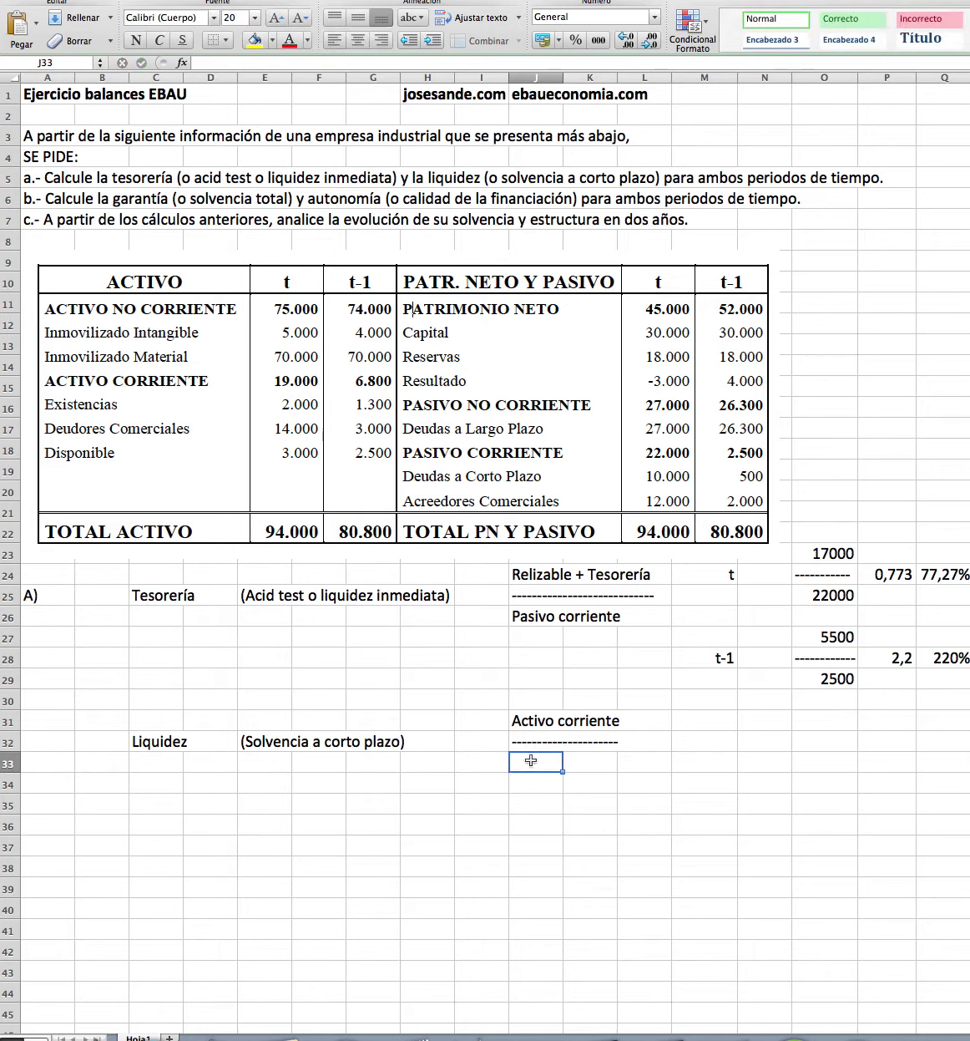
double_click(532, 763)
type("Pasivo co")
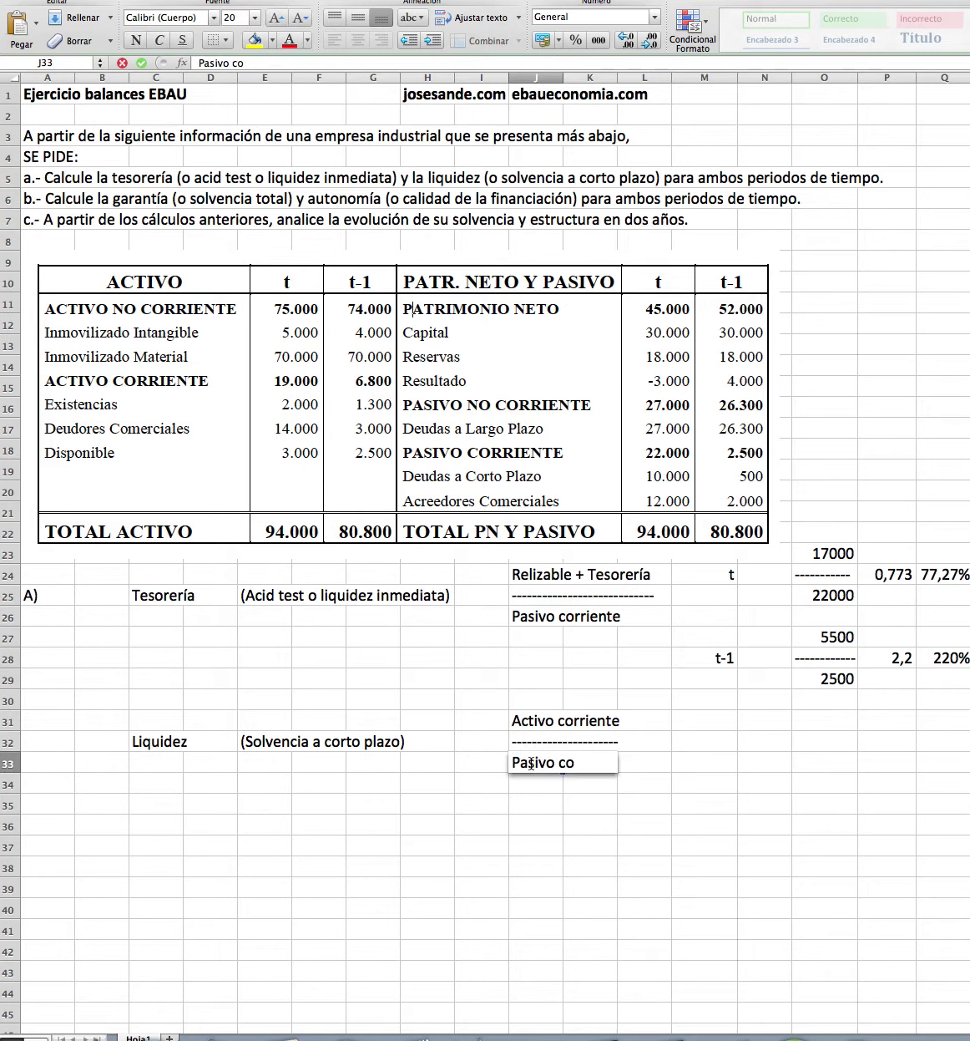
type("rriente")
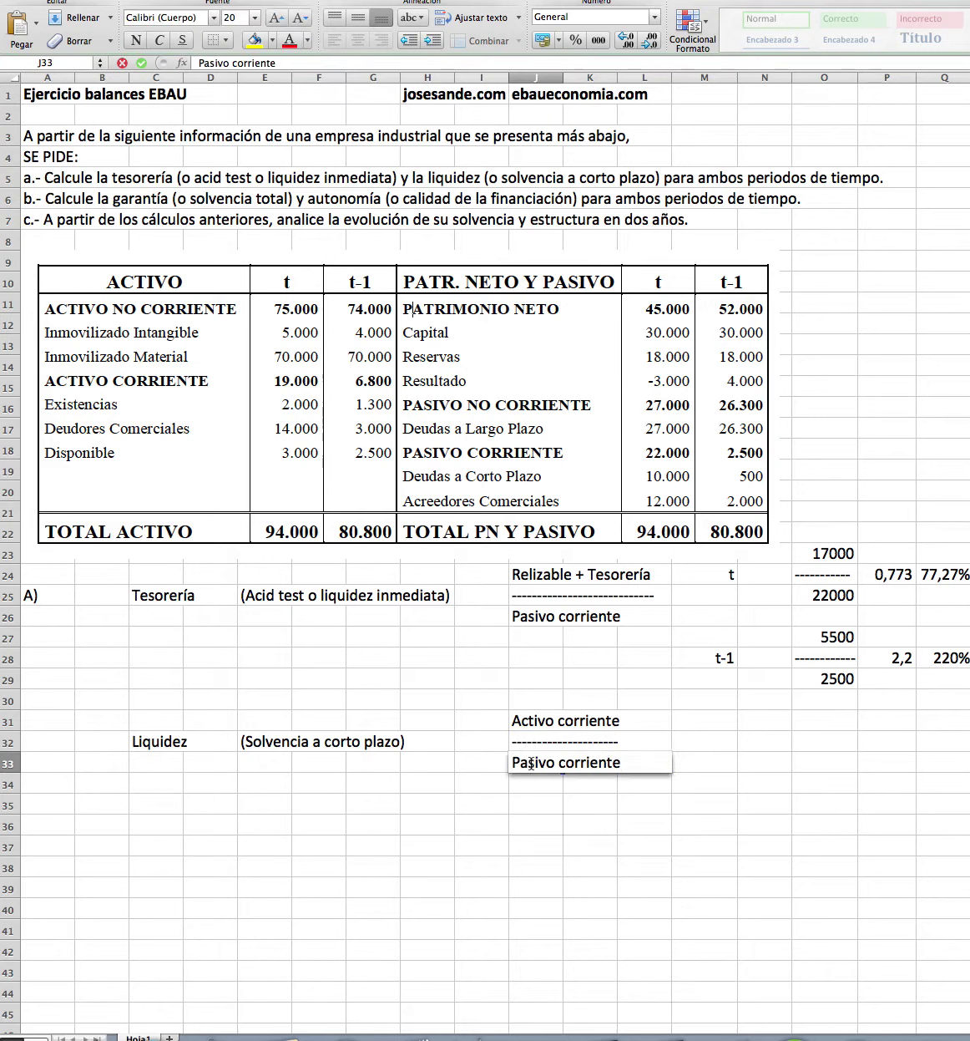
key("Return")
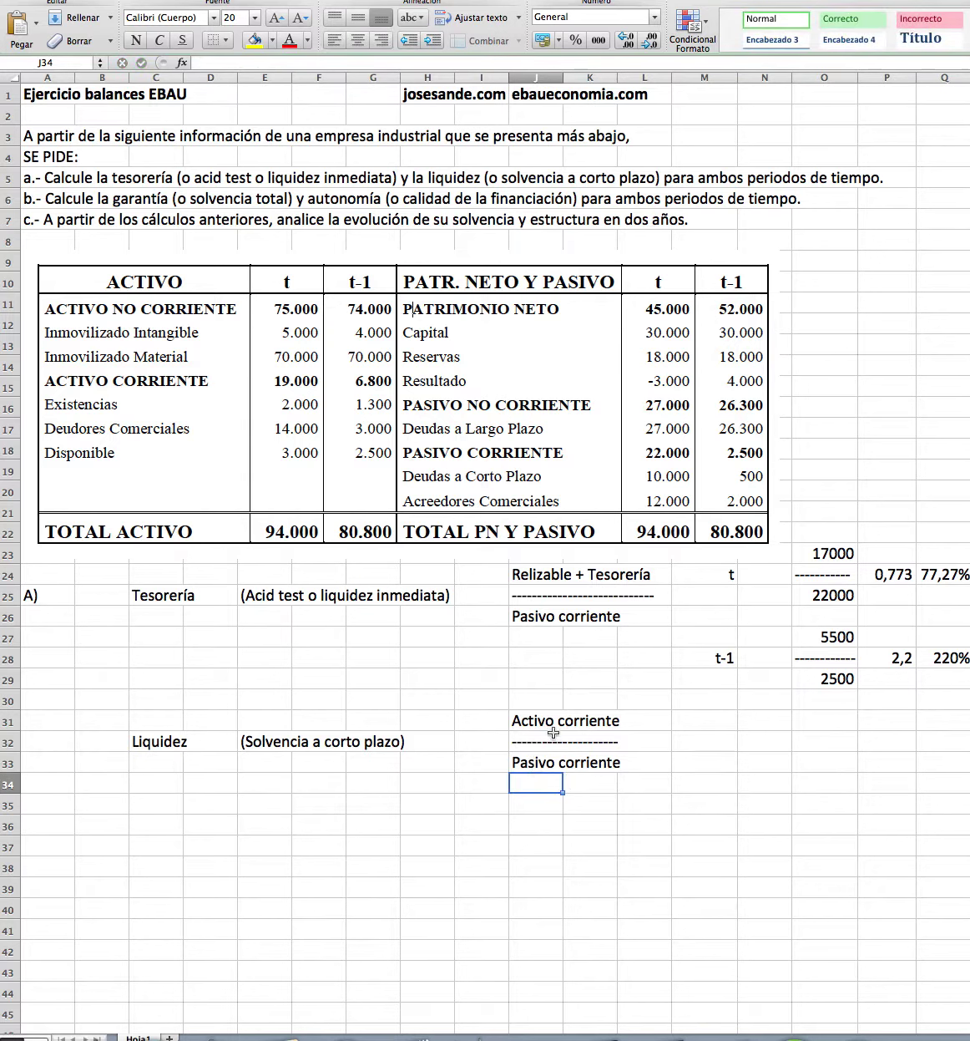
Enter the period label "t" in cell M31 and align it right, leaving M33 empty
left_click(713, 724)
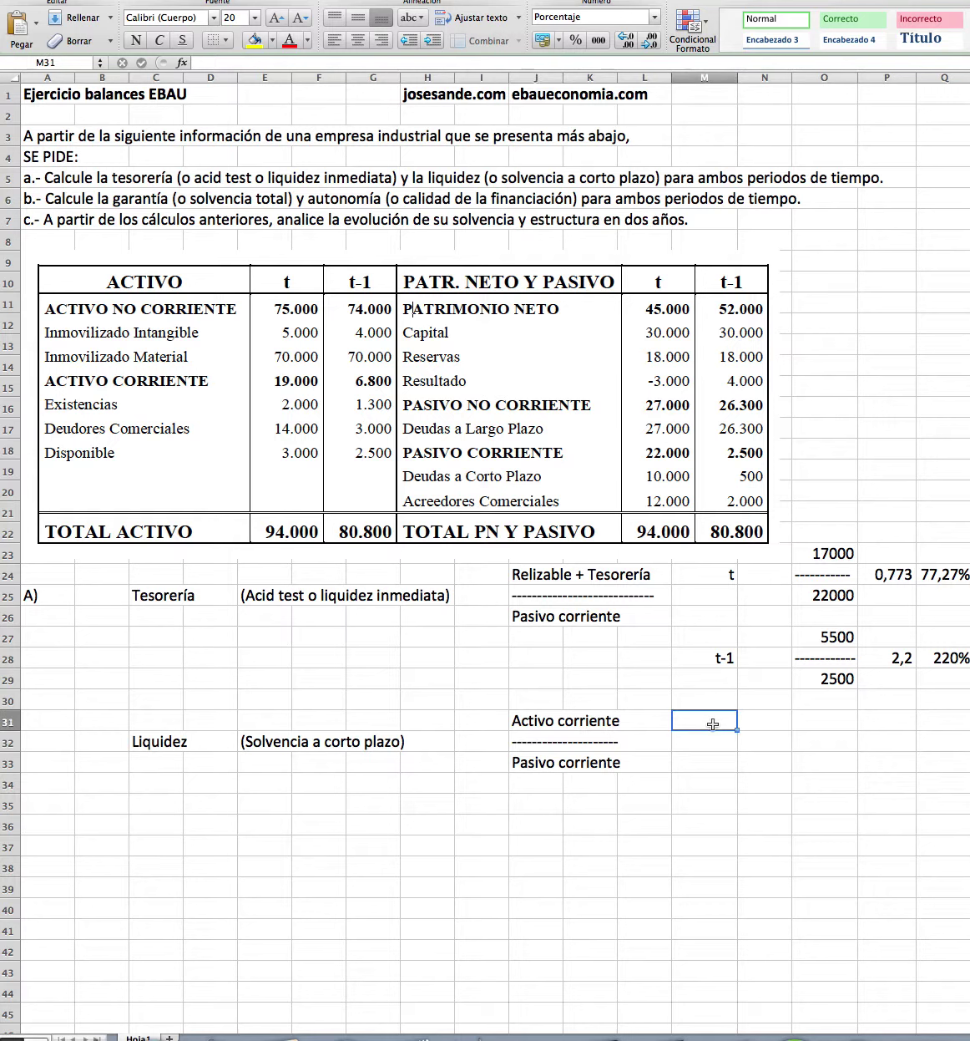
type("t")
left_click(714, 769)
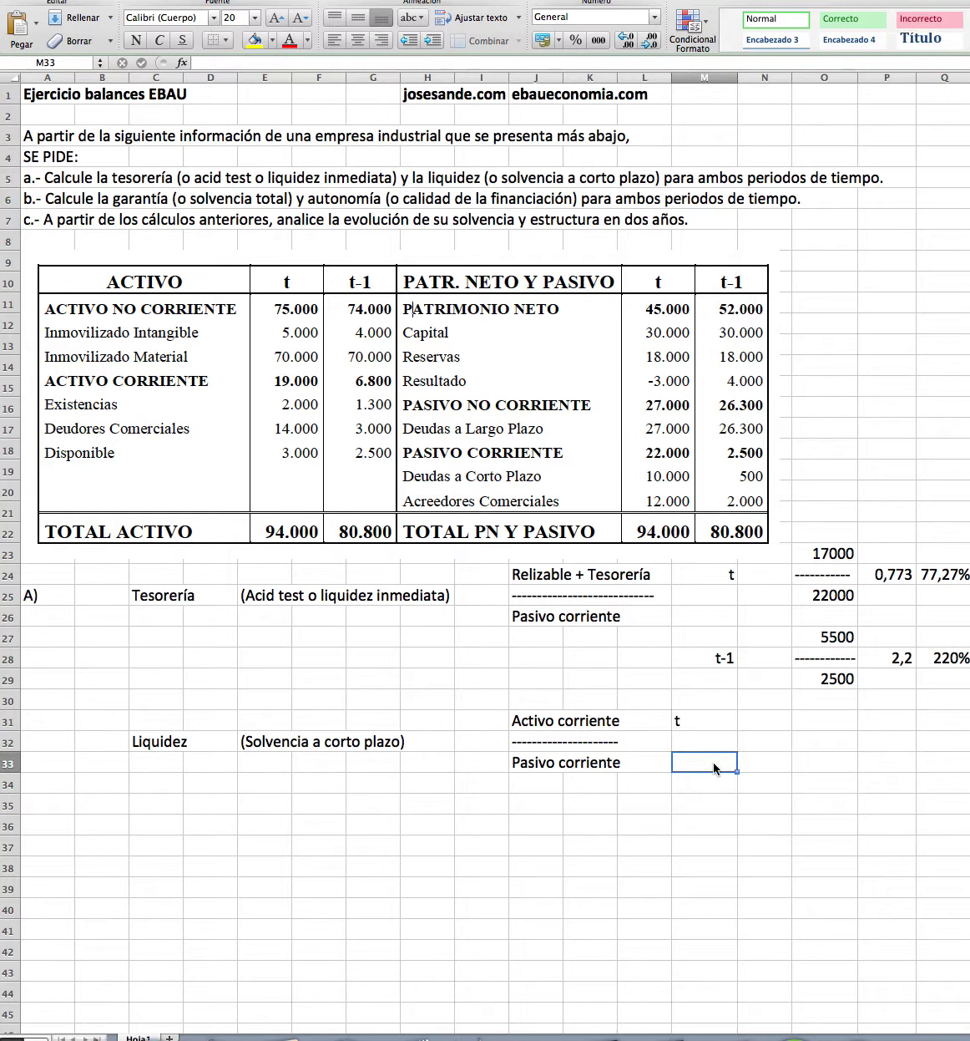
type("t-")
key("BackSpace")
key("BackSpace")
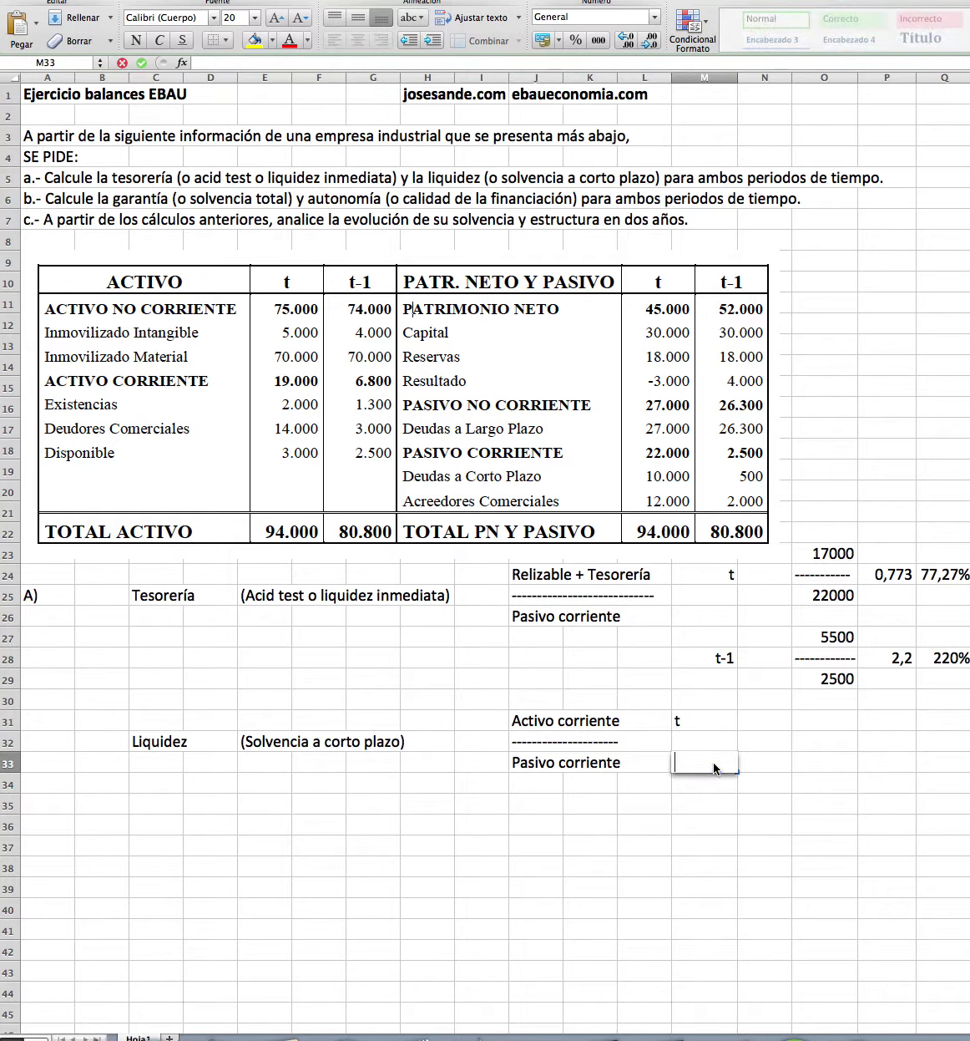
left_click(693, 714)
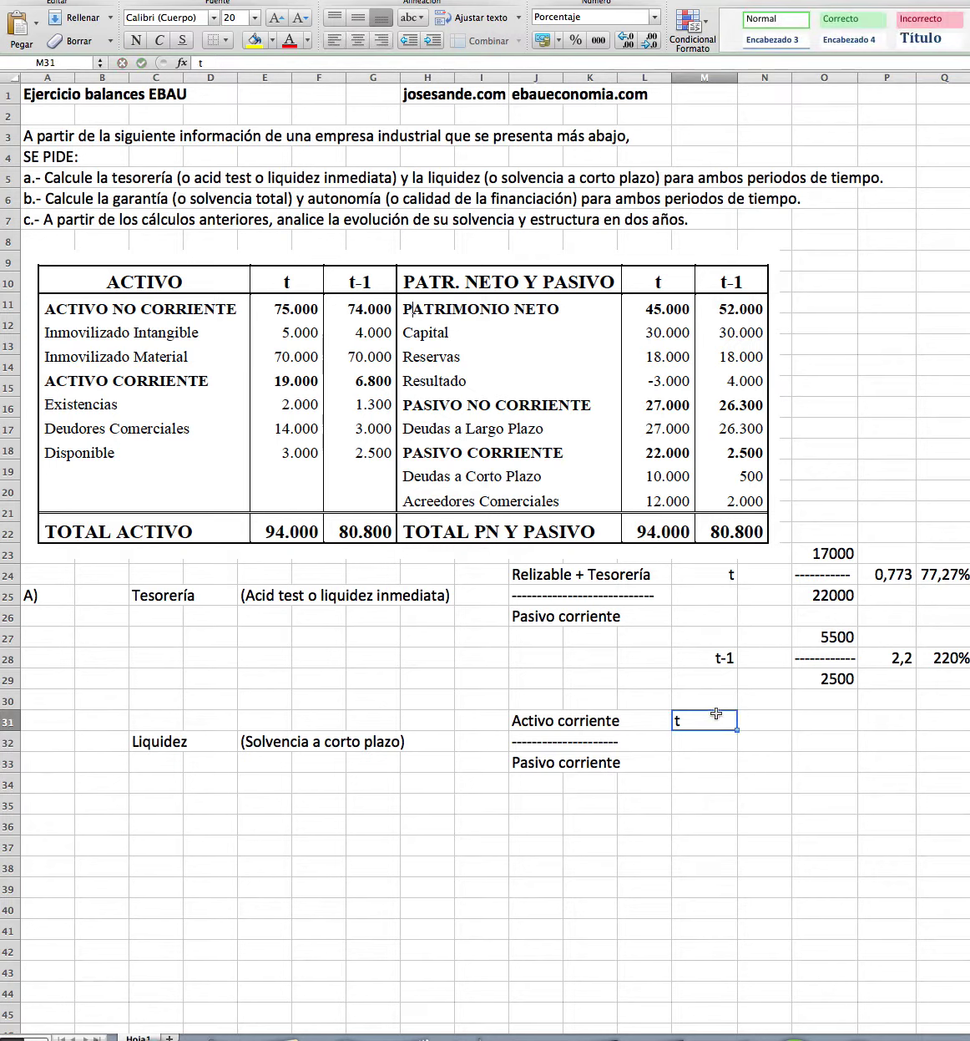
left_click(381, 40)
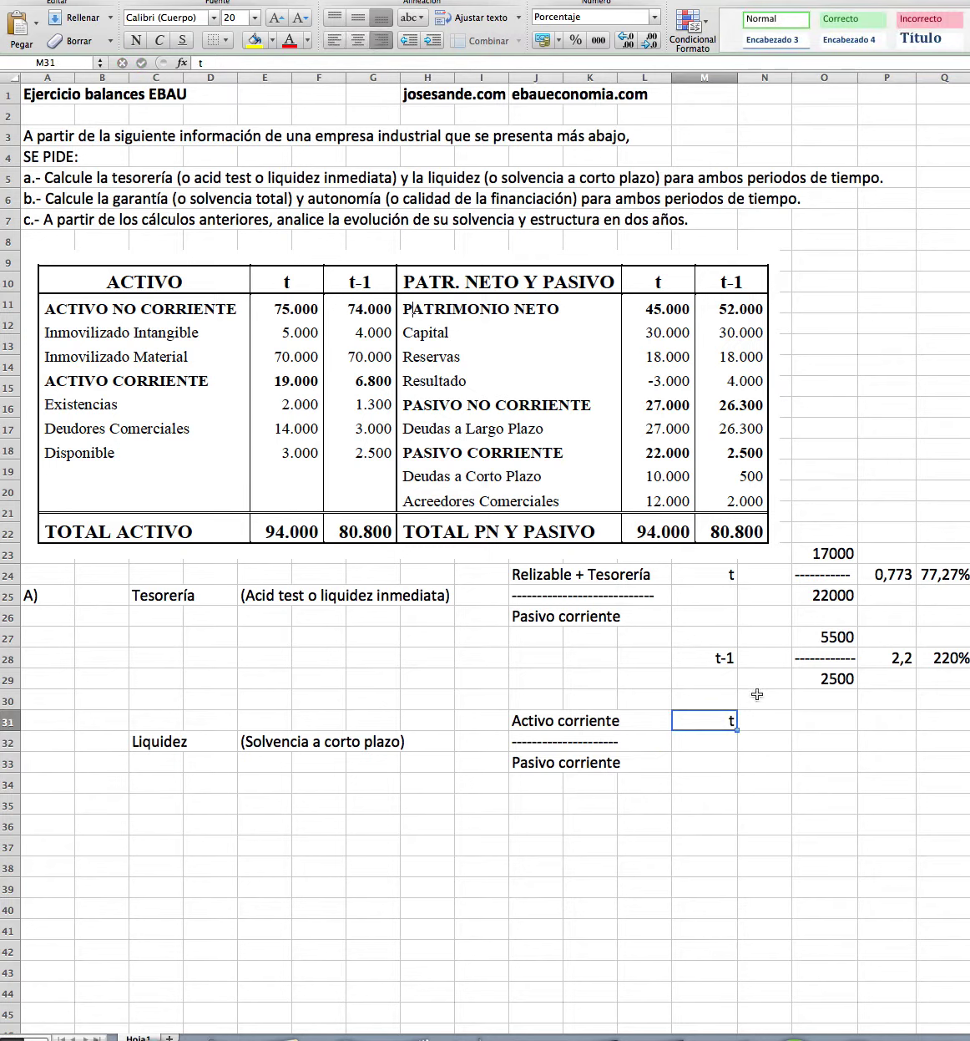
Lay out the liquidity fraction for period t in column O, with 19000 in O31, a dashed line in O32 and 22000 in O33
left_click(824, 725)
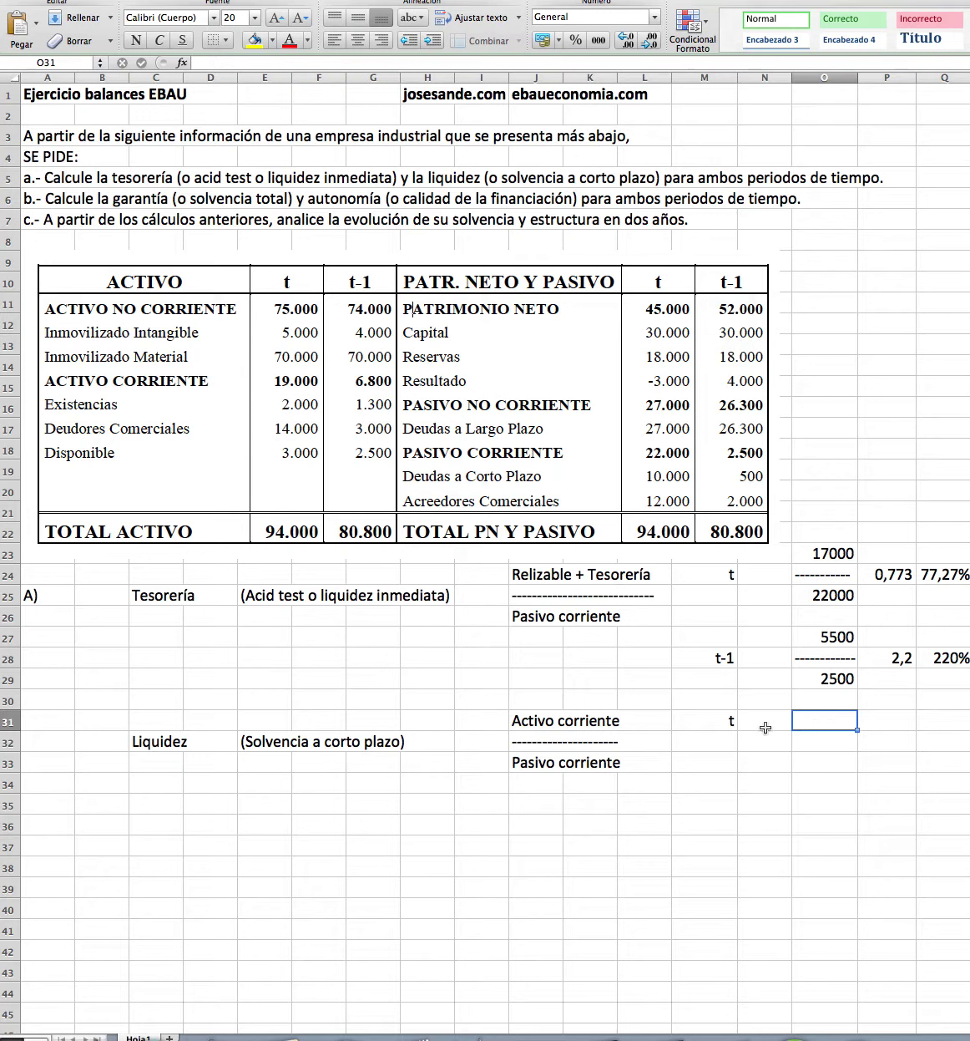
double_click(825, 723)
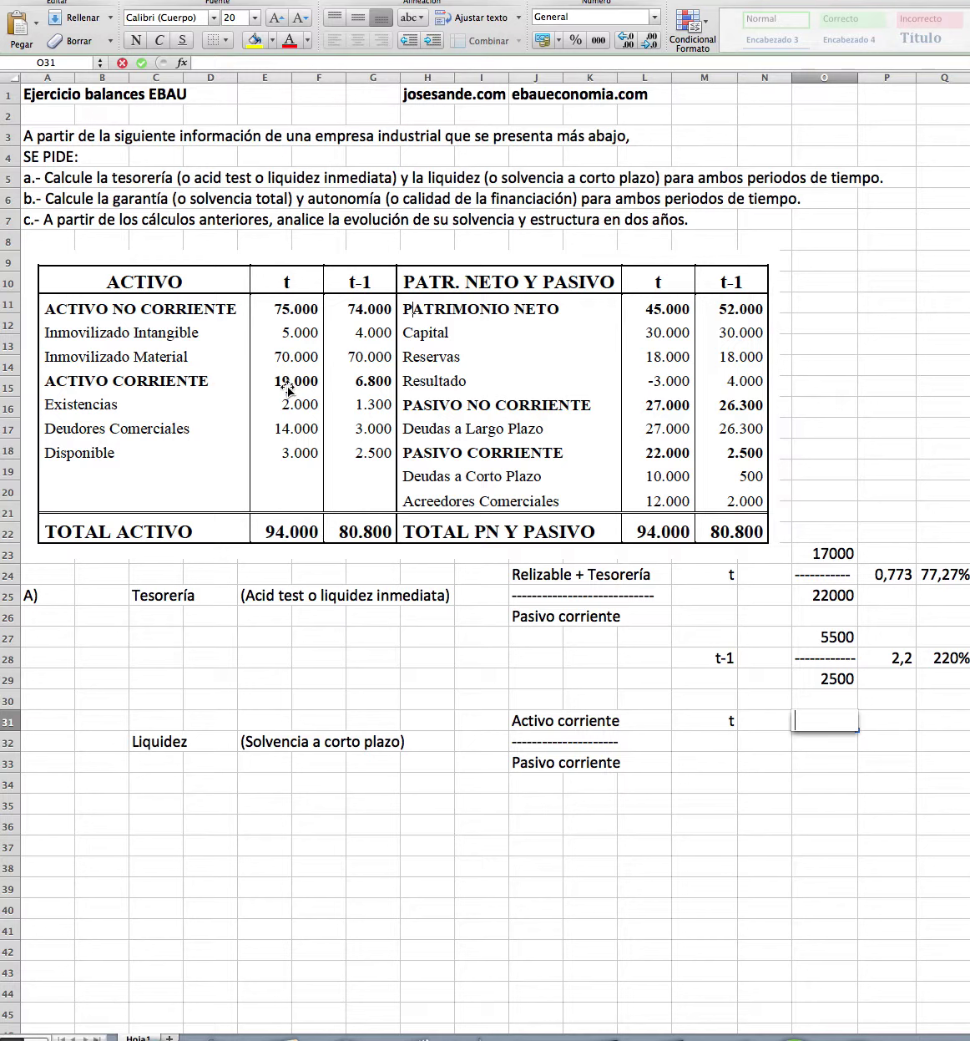
type("19000")
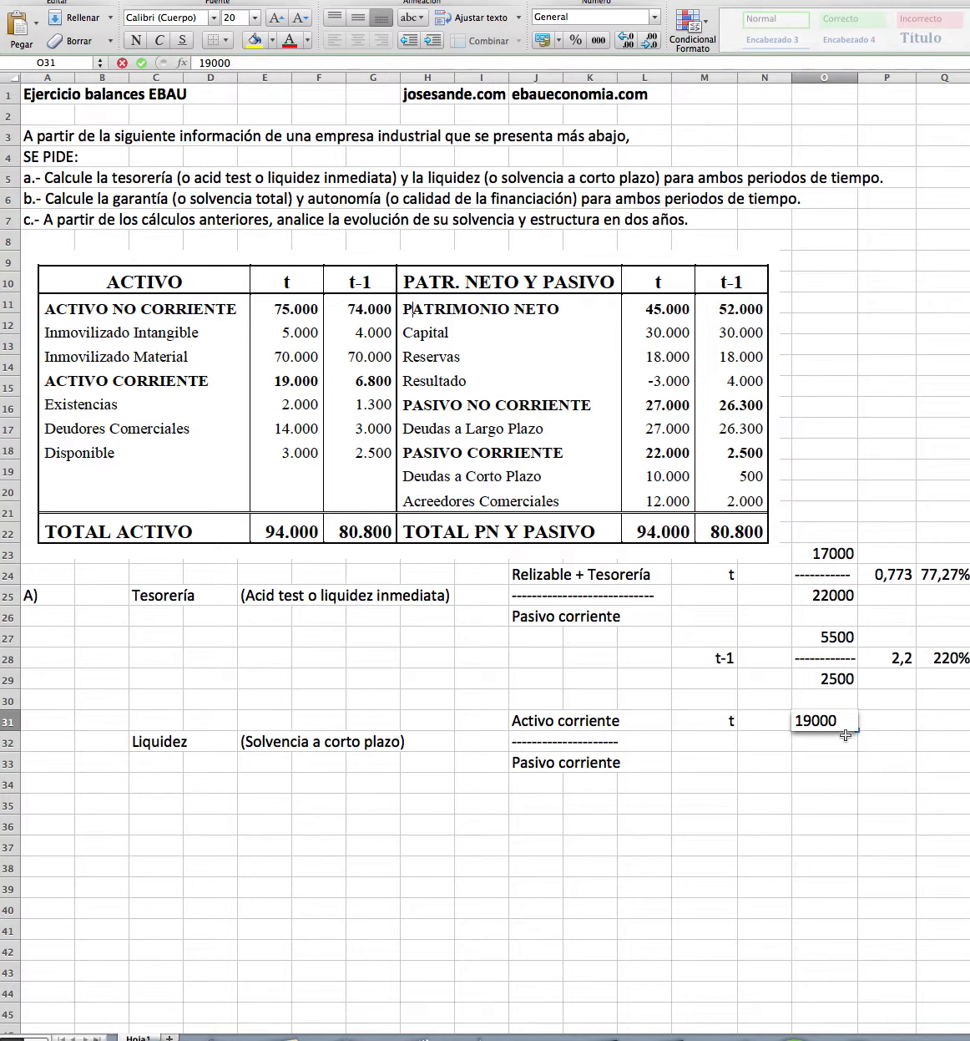
key("Return")
type("--")
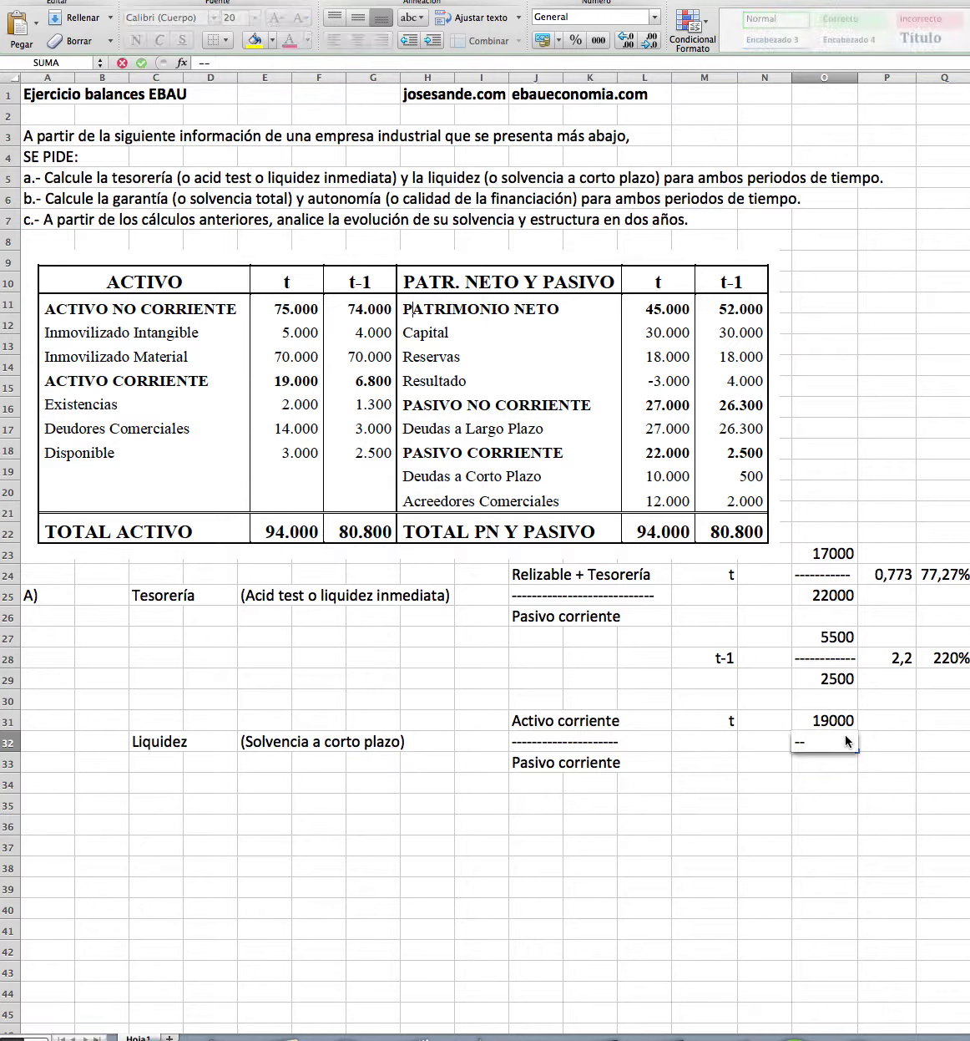
type("----------")
key("Return")
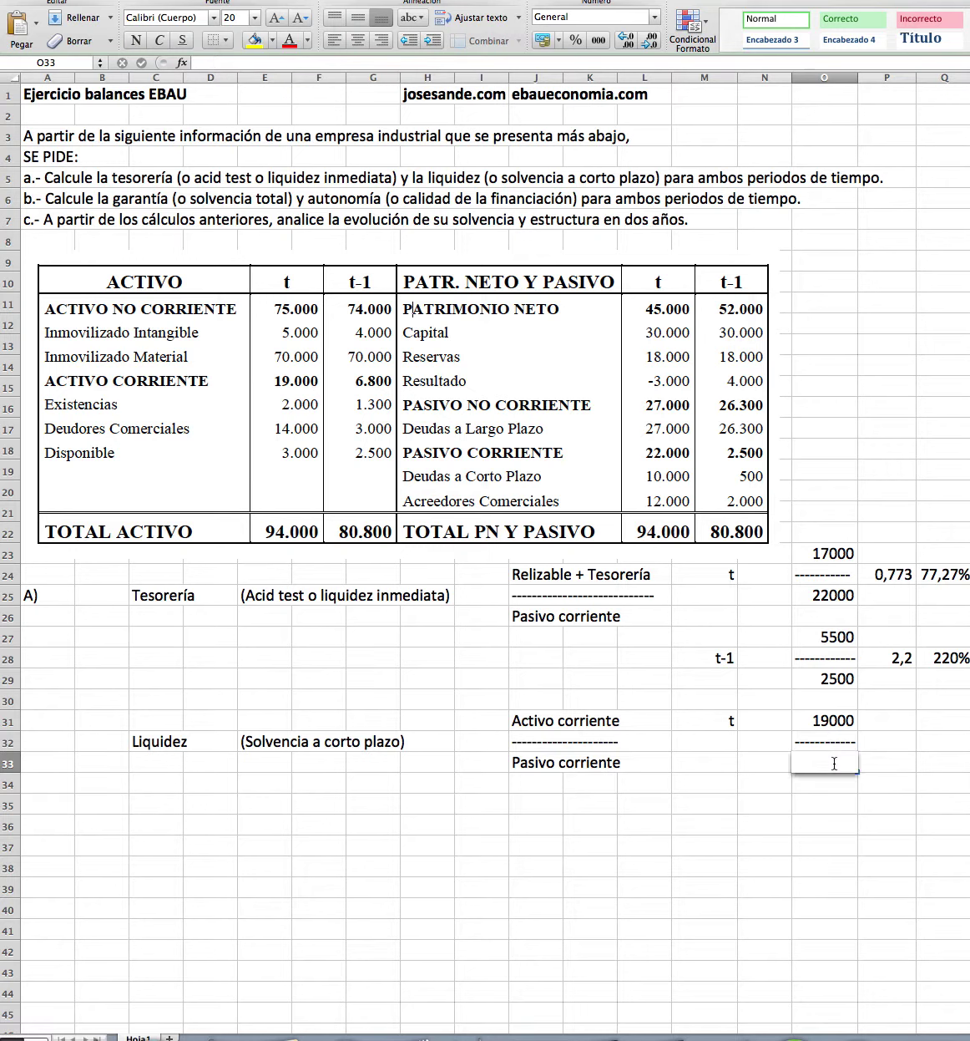
type("22000")
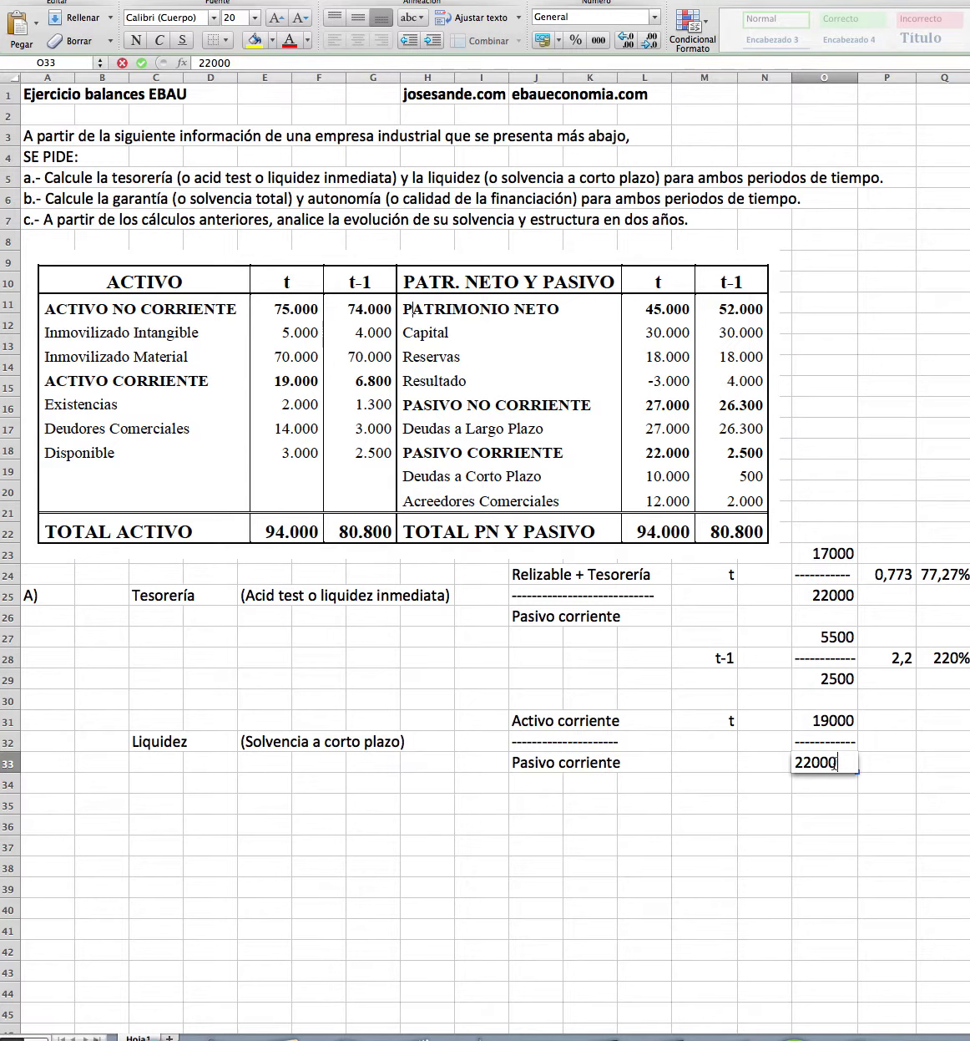
key("Return")
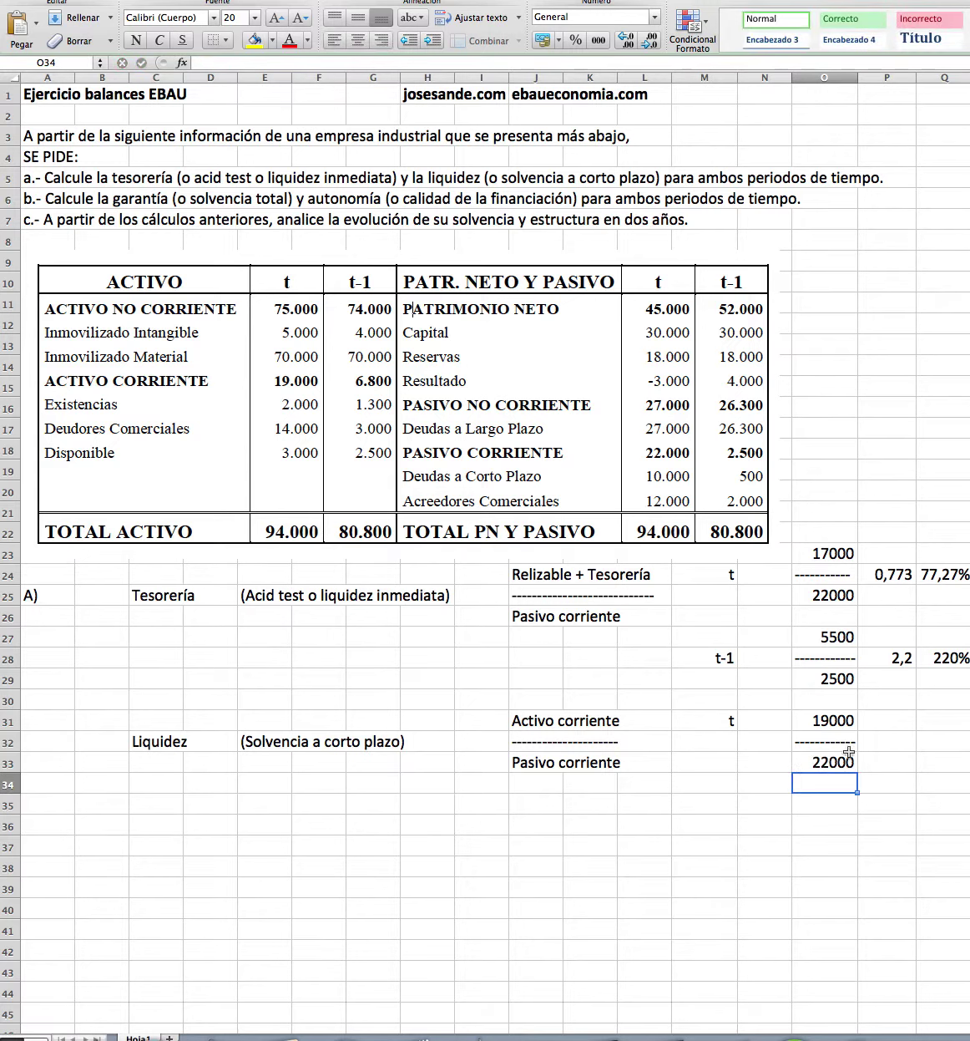
Calculate the liquidity ratio for period t in cell P32 with the formula =O31/O33
left_click(898, 744)
type("=")
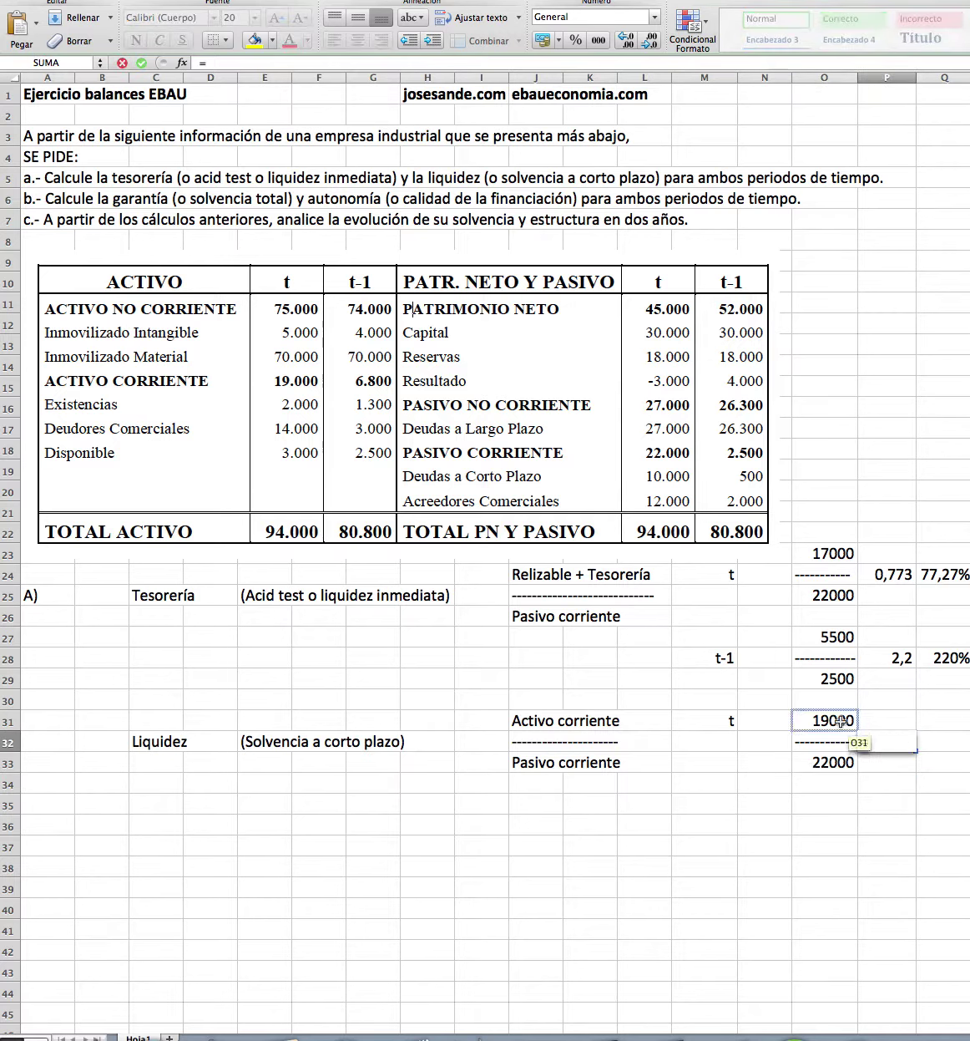
left_click(835, 720)
type("/")
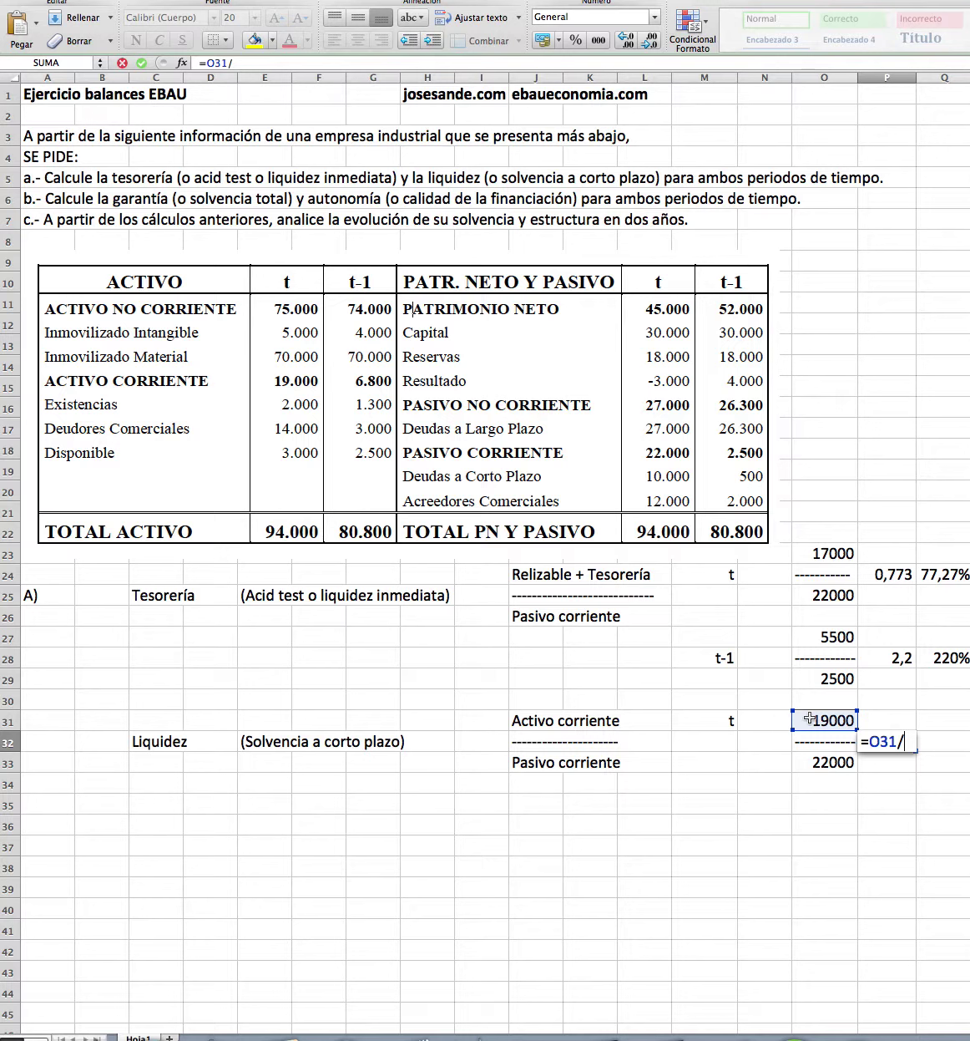
left_click(815, 765)
key("Return")
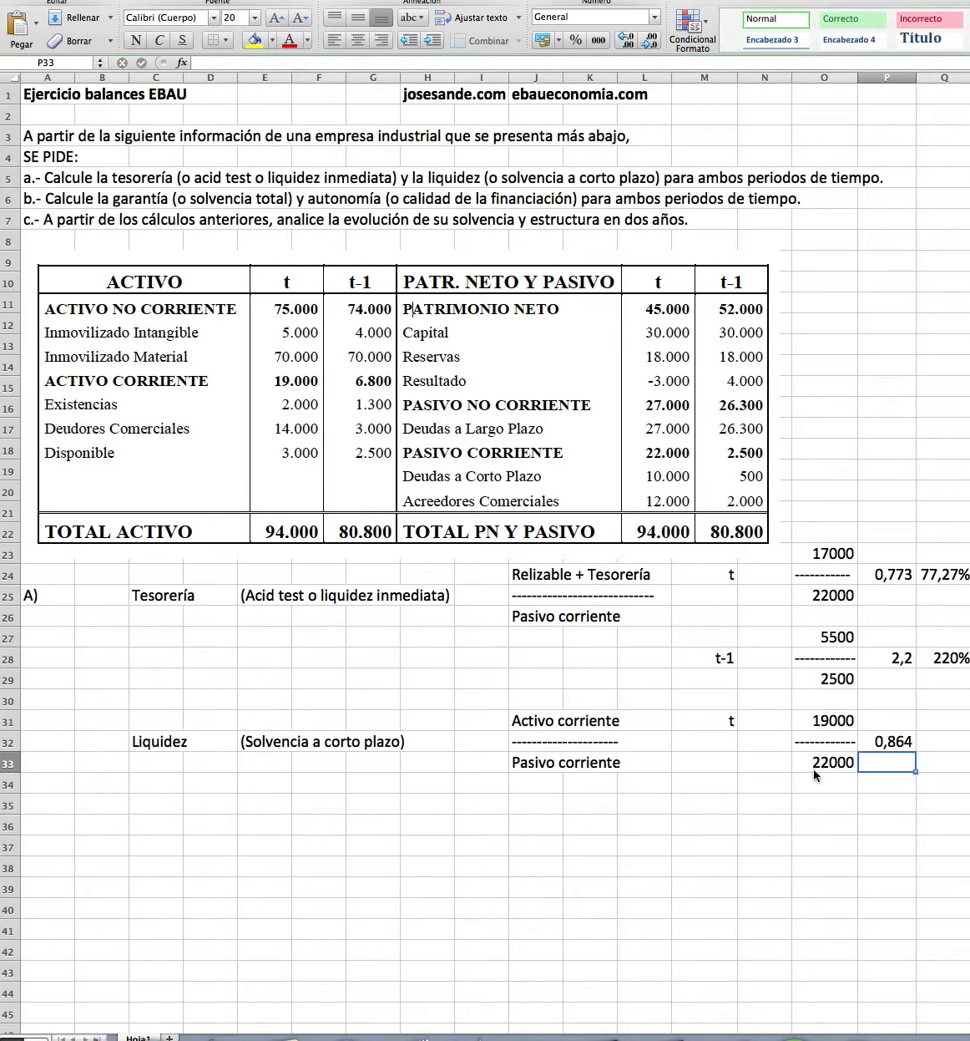
Enter the period t liquidity ratio as the percentage 86,40% in cell Q32
left_click(938, 743)
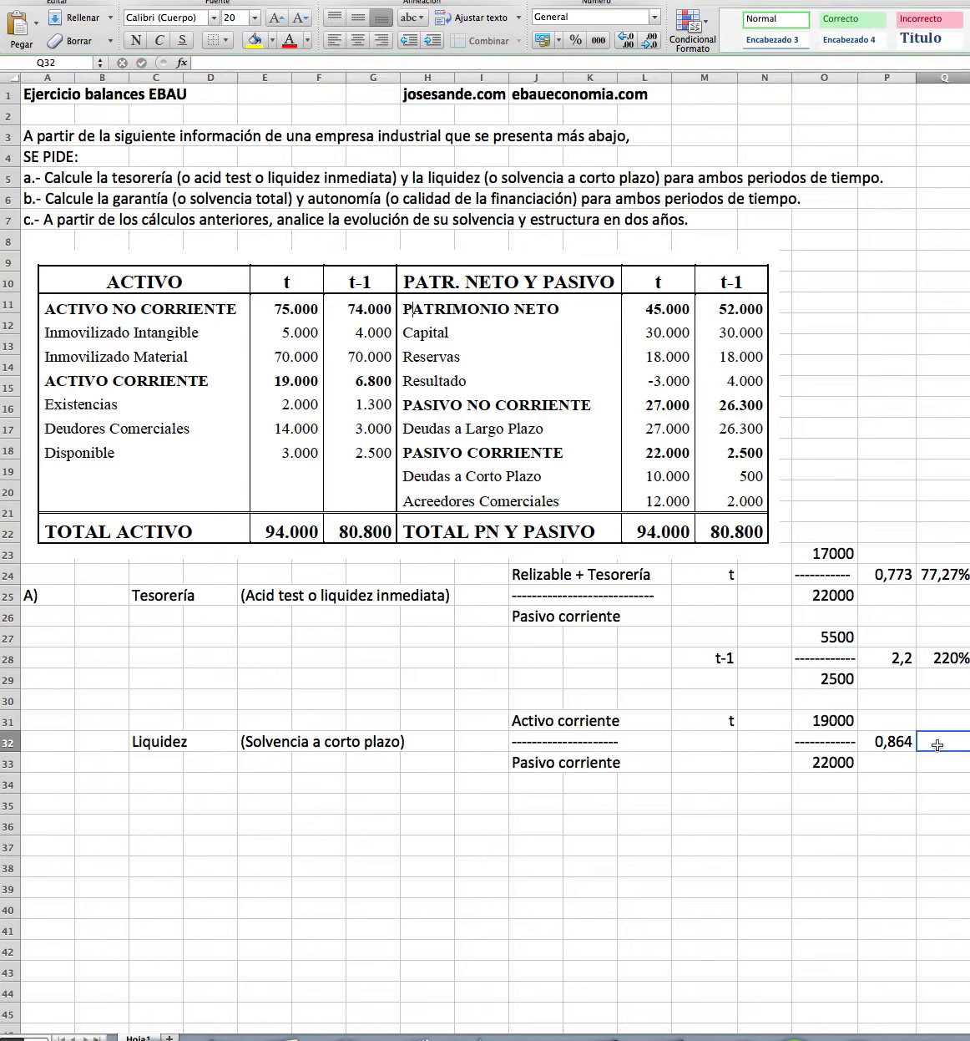
type("86,")
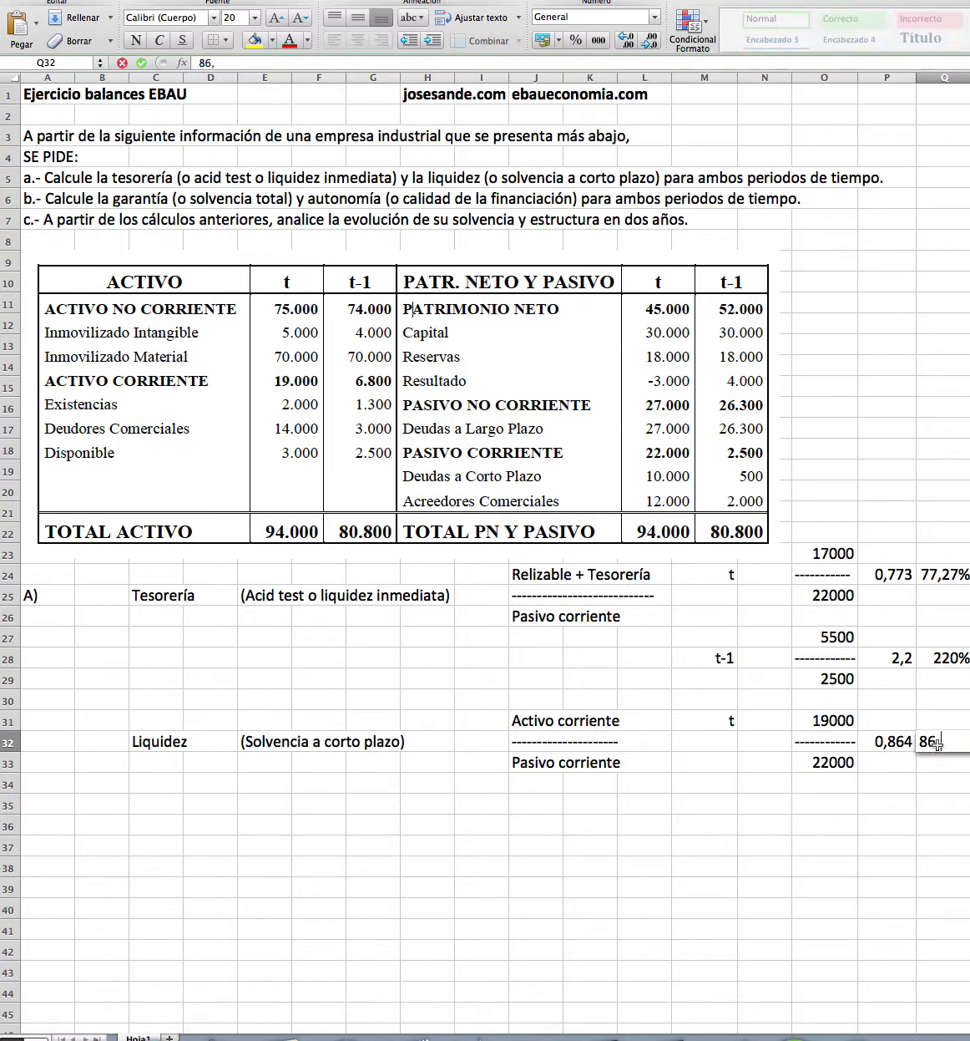
type("40")
type("%")
key("Return")
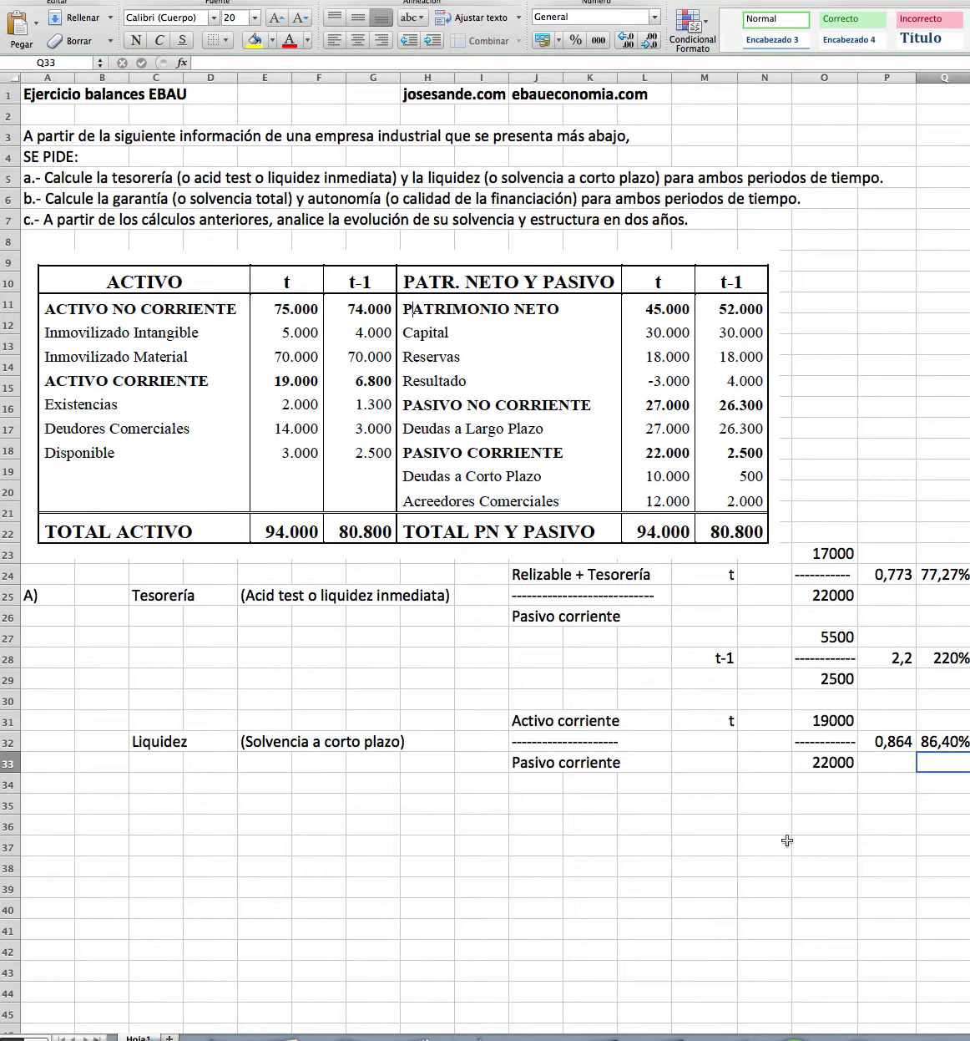
Enter the period label "t-1" in cell M36 and align it right
left_click(729, 827)
type("t-1")
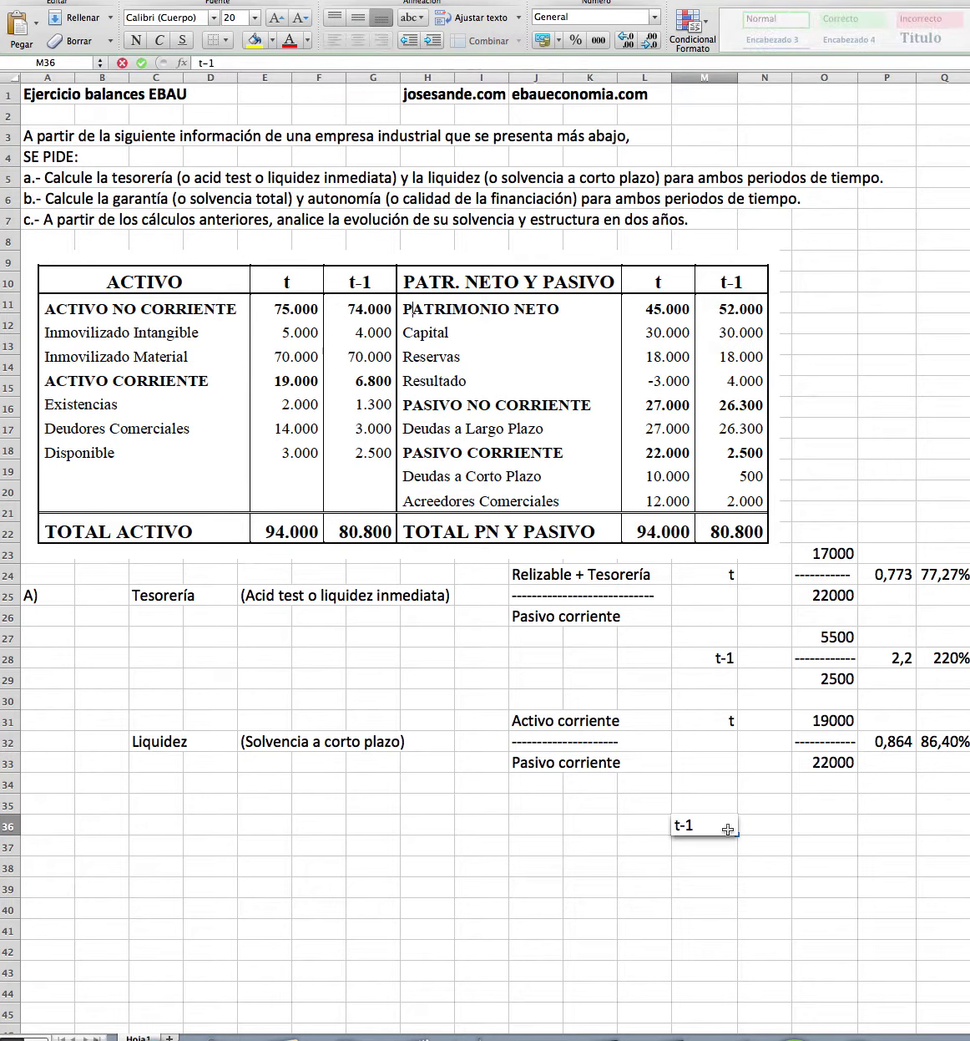
key("Return")
key("Up")
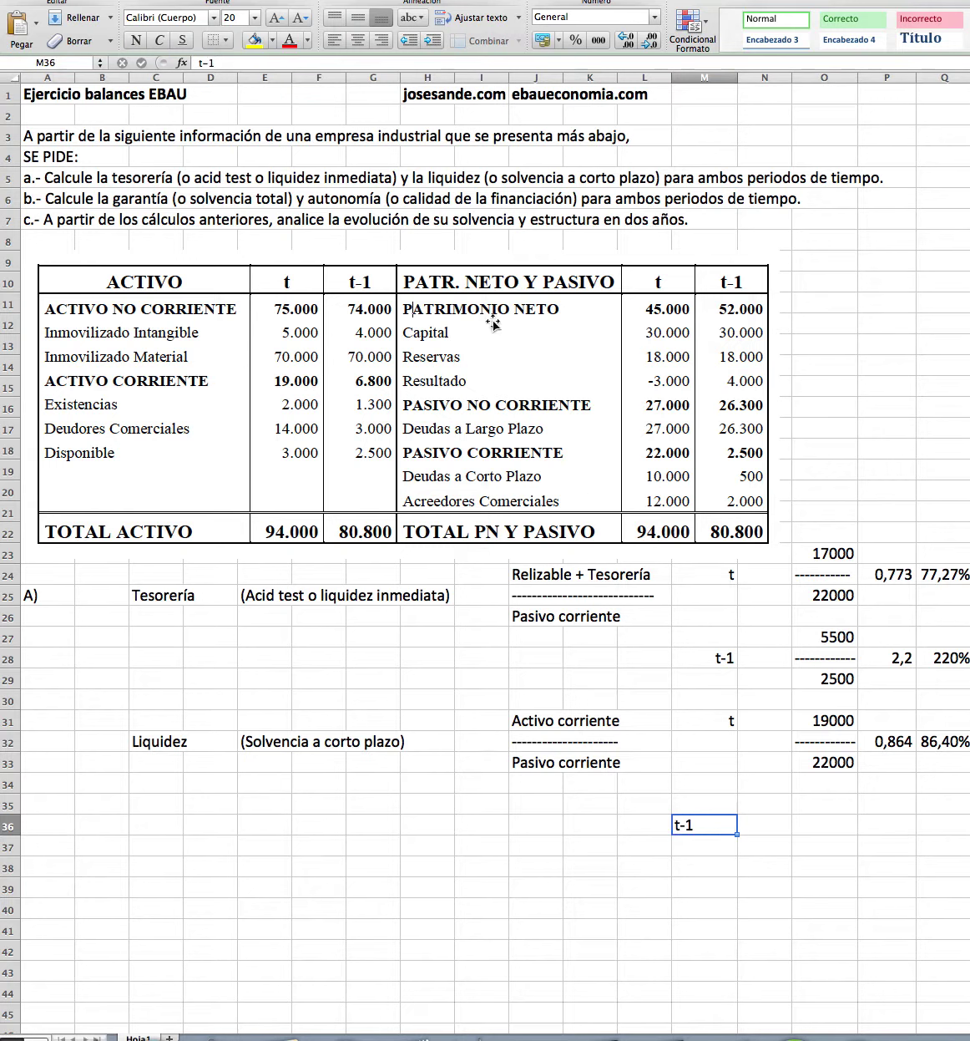
left_click(382, 40)
Lay out the liquidity fraction for period t-1 in column O, with =6800 in O35, a dashed line in O36 and 2500 in O37
left_click(804, 888)
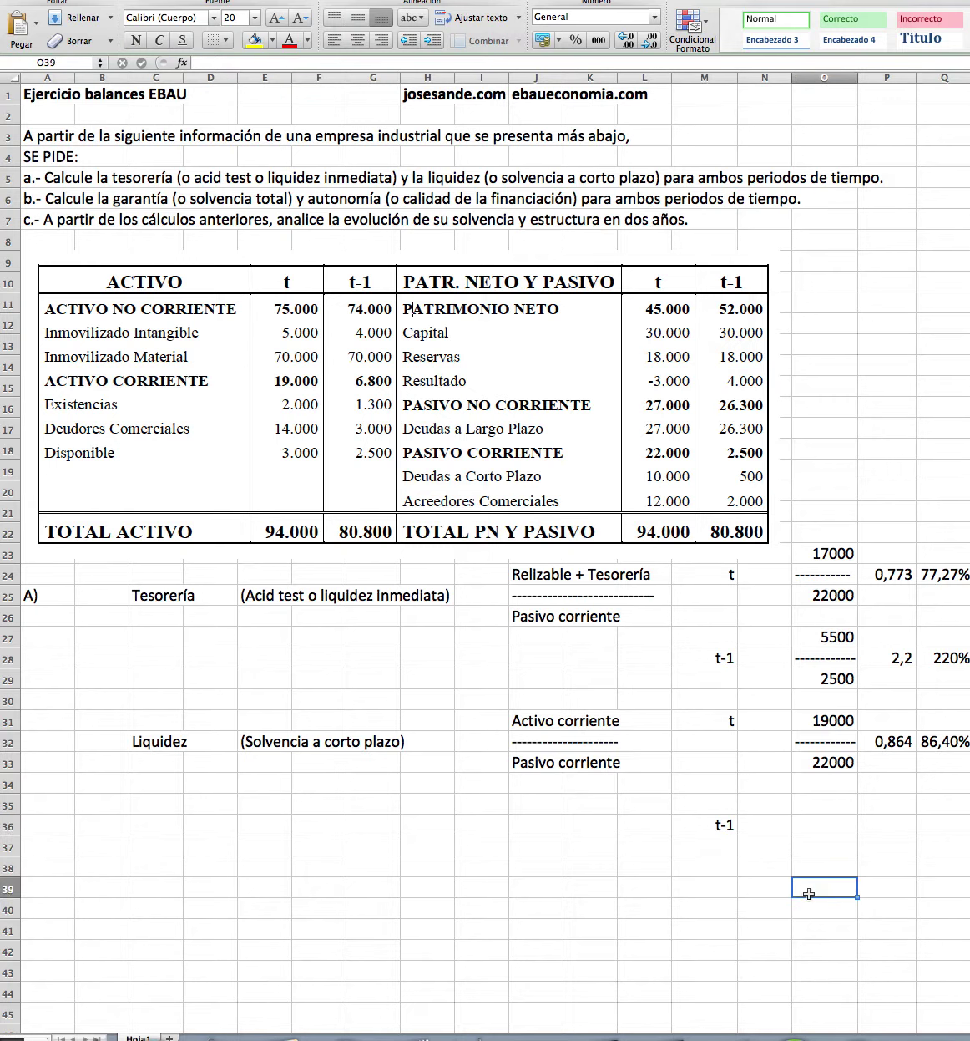
left_click(821, 805)
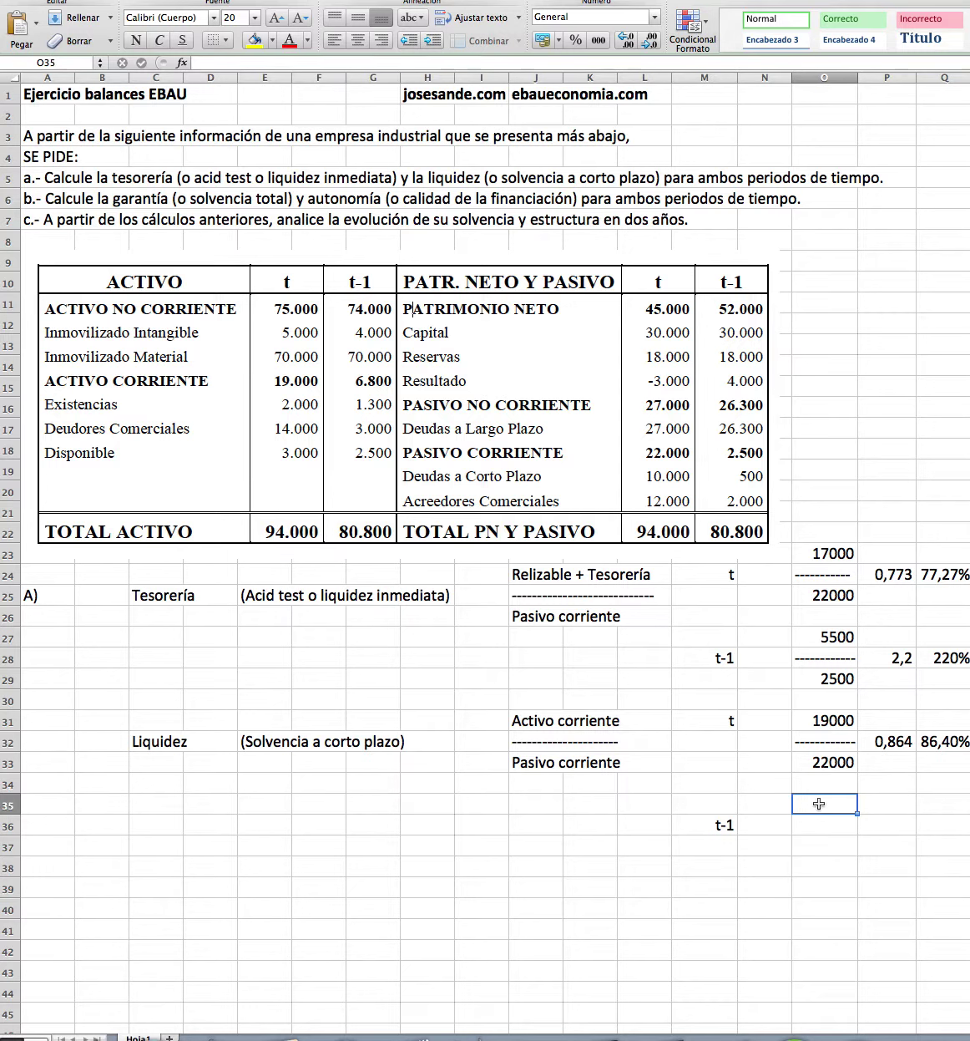
type("=")
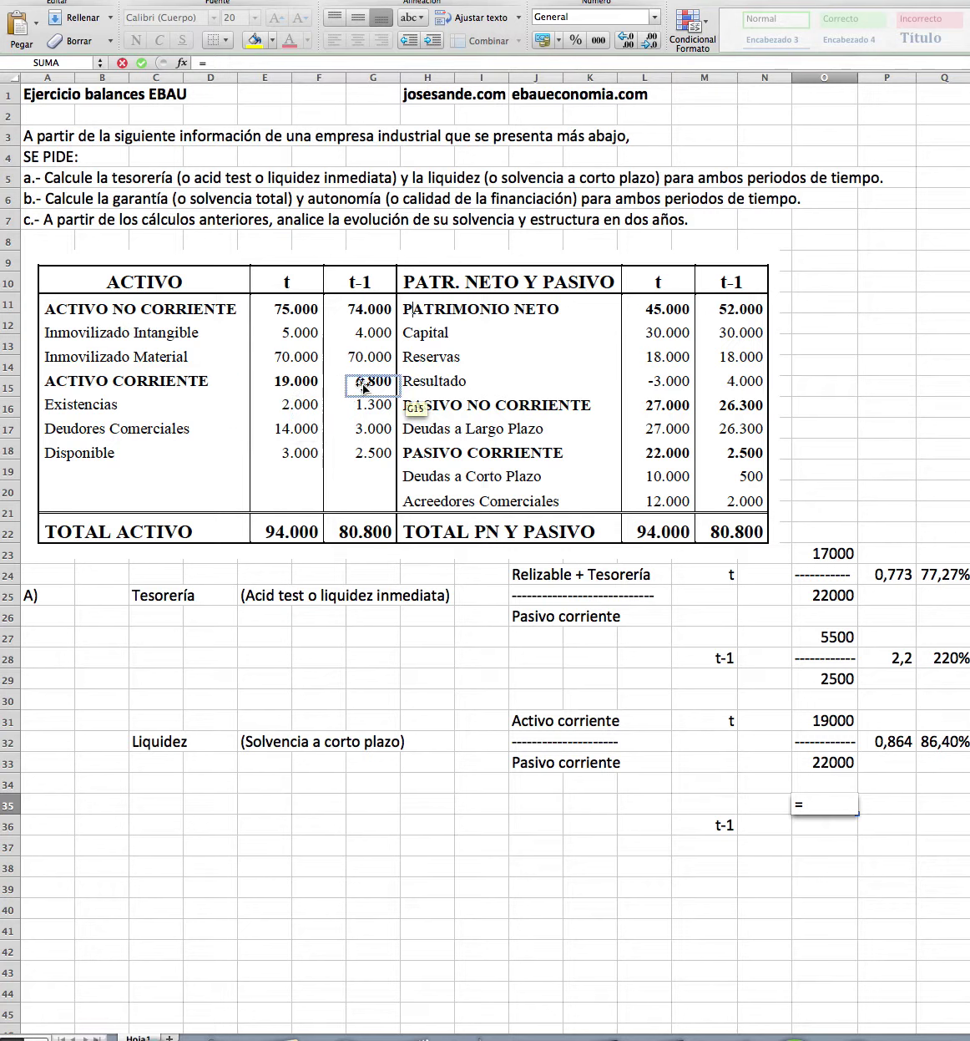
type("680")
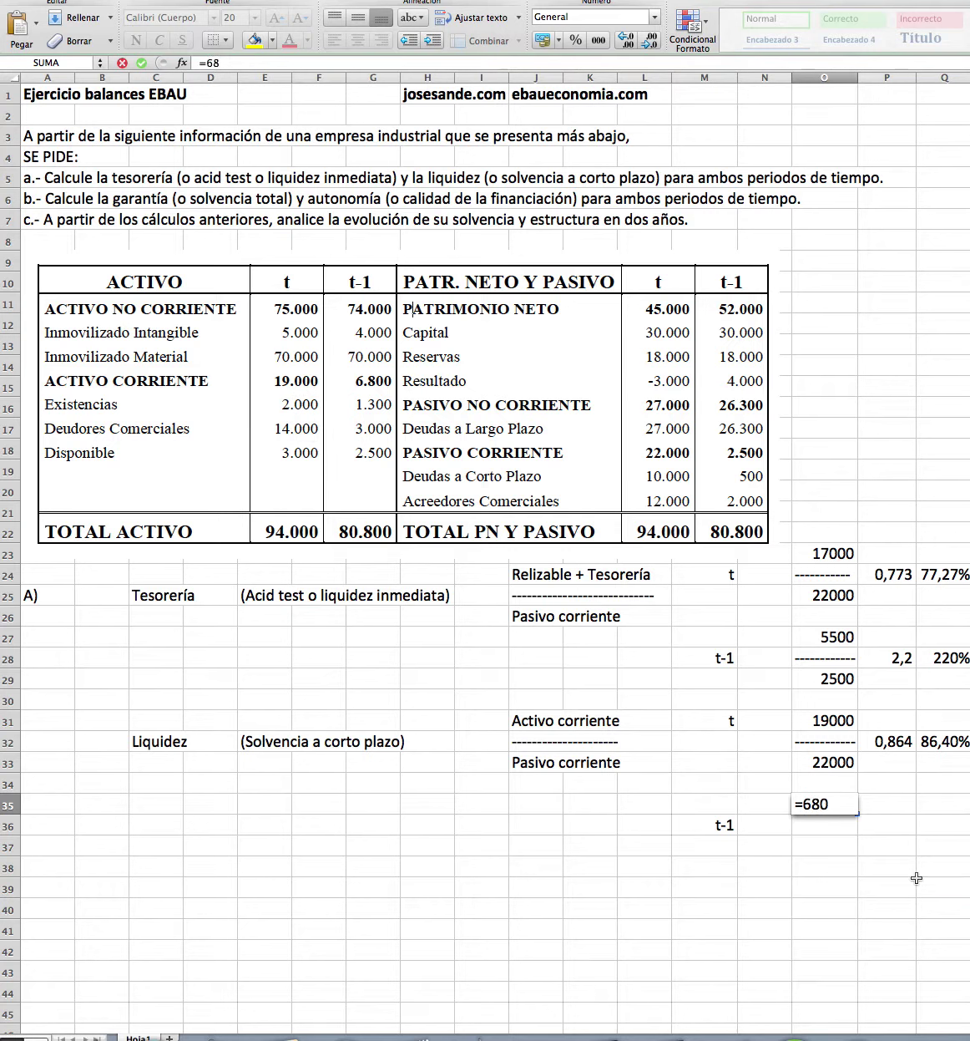
type("0")
key("Return")
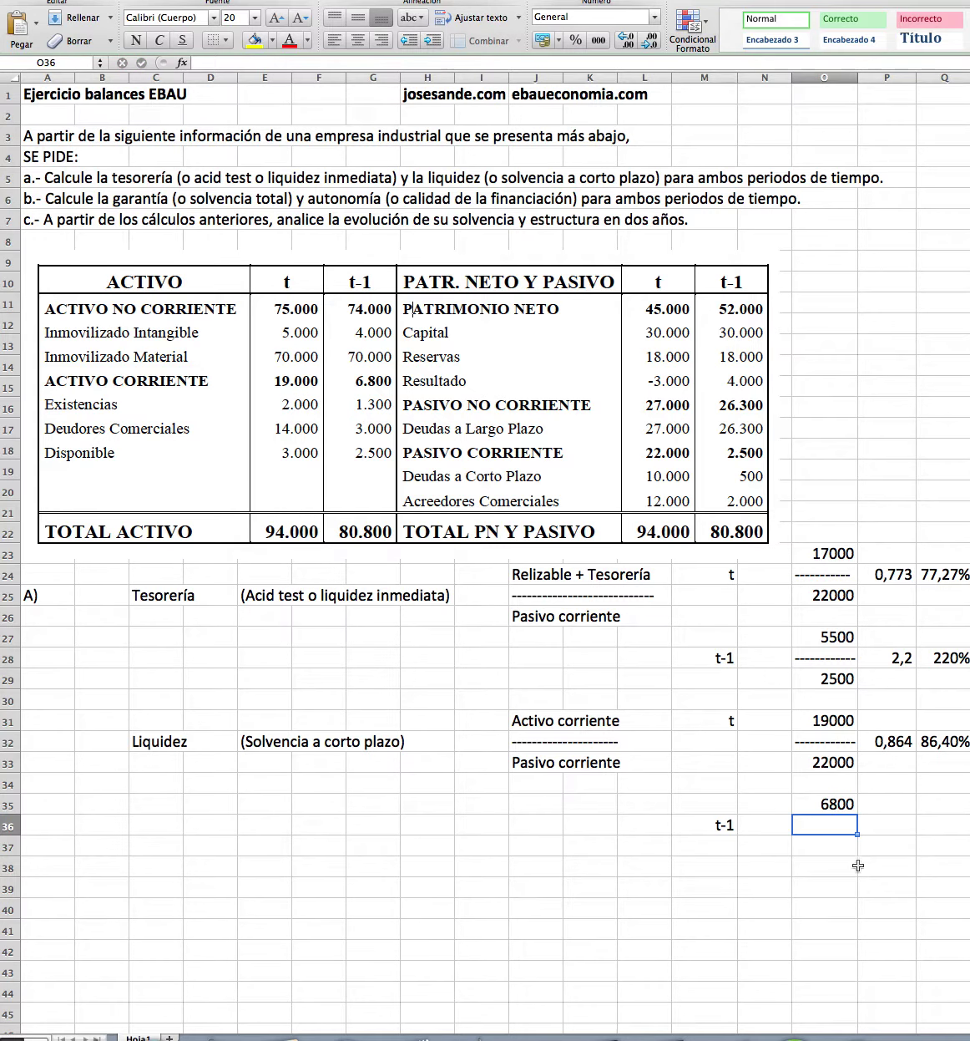
double_click(831, 826)
type("----")
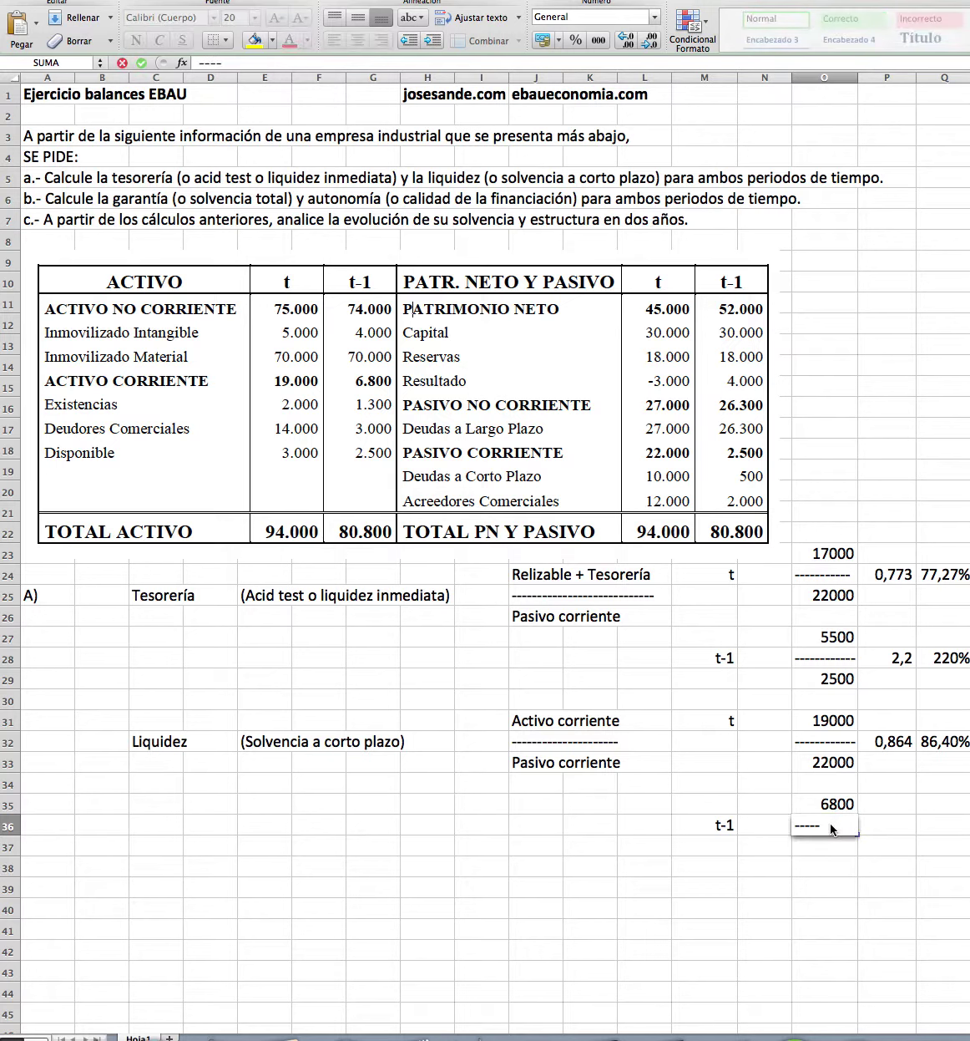
type("--------")
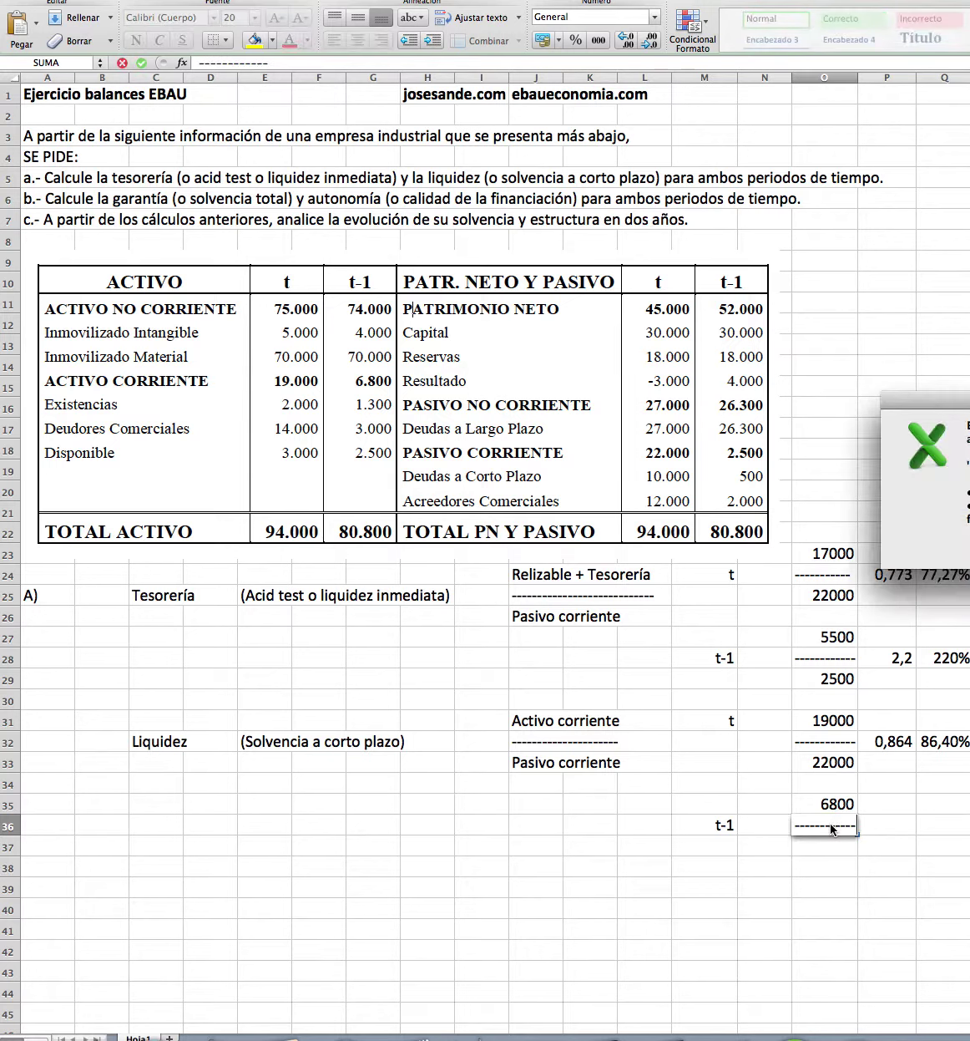
key("Return")
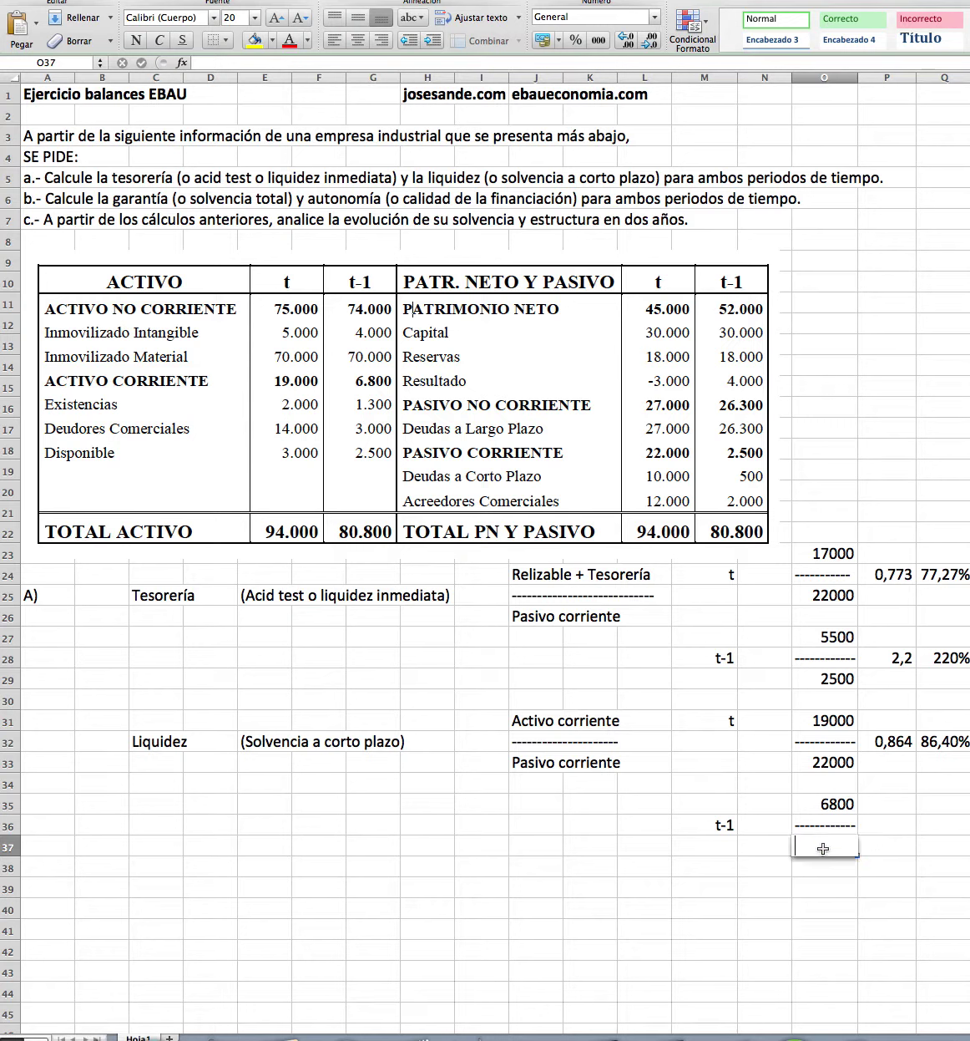
double_click(825, 850)
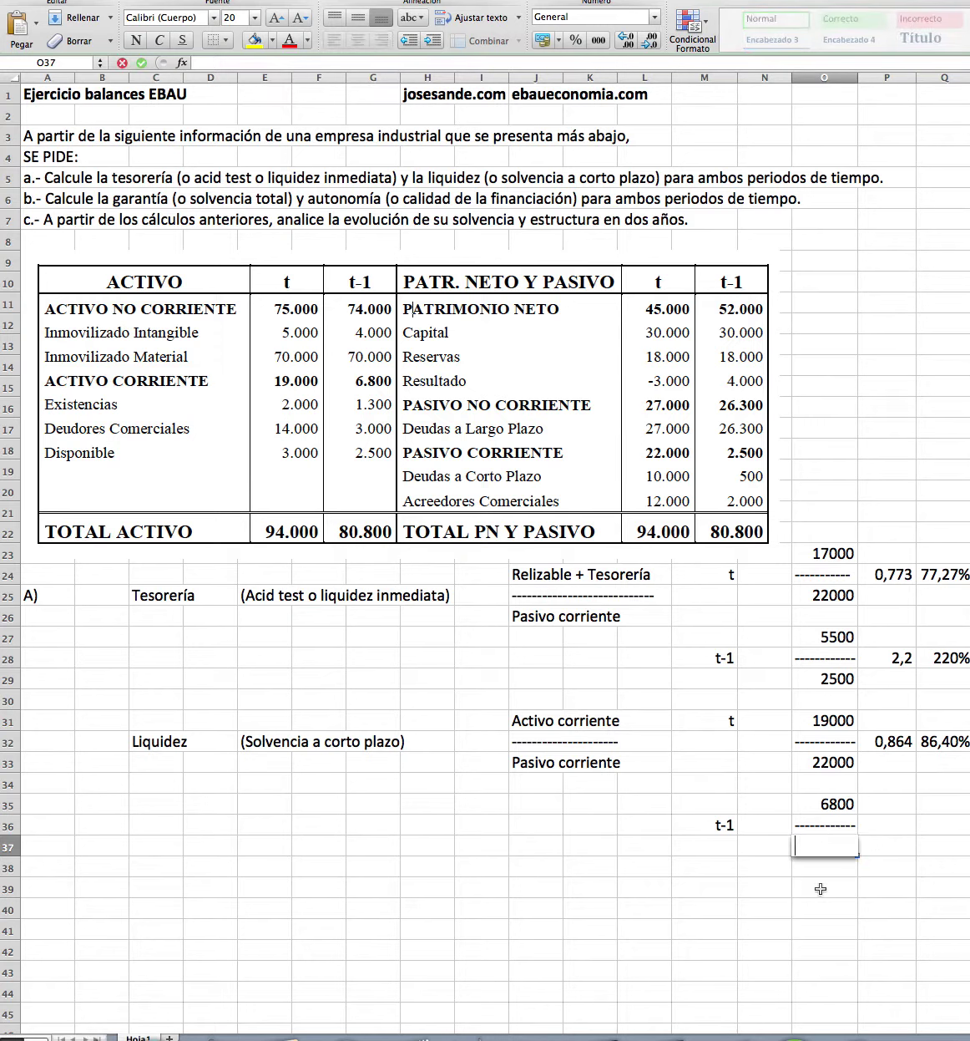
type("2500")
key("Return")
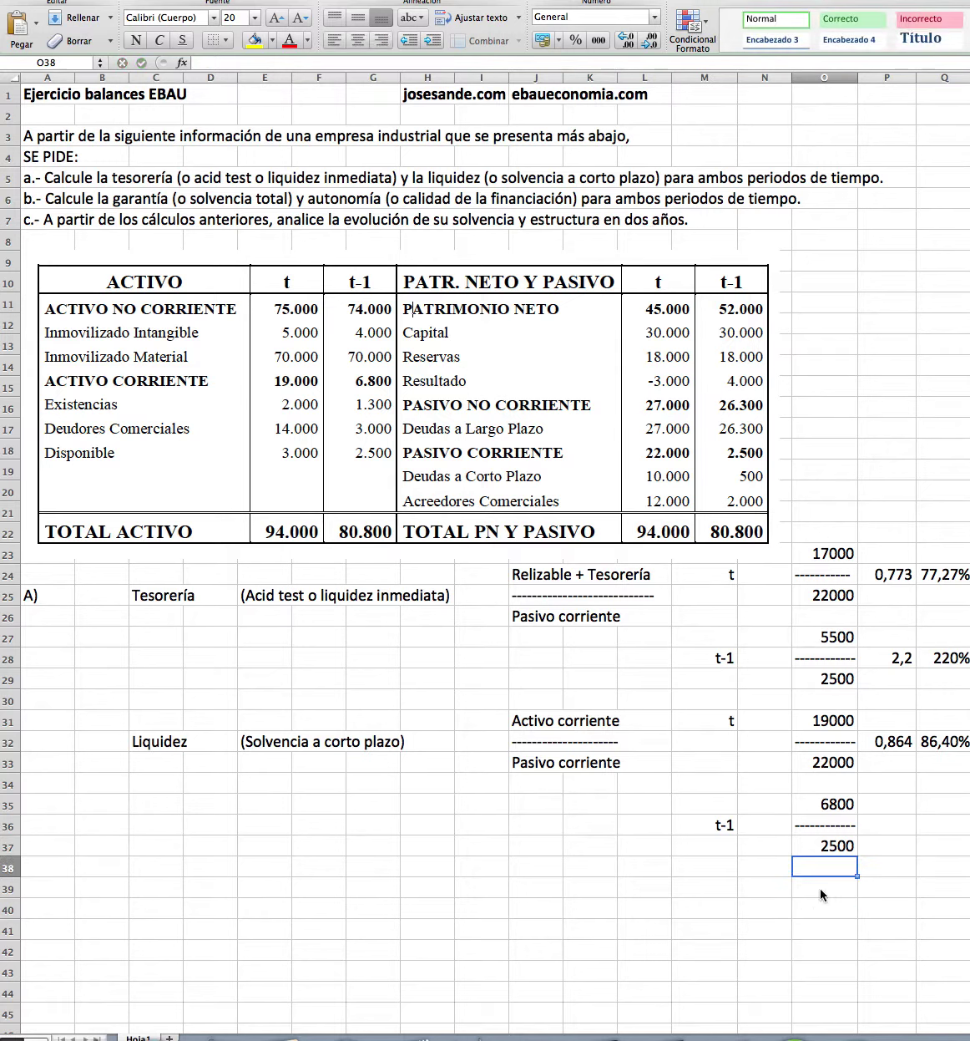
Calculate the liquidity ratio for period t-1 in cell P36 with the formula =O35/O37
left_click(892, 830)
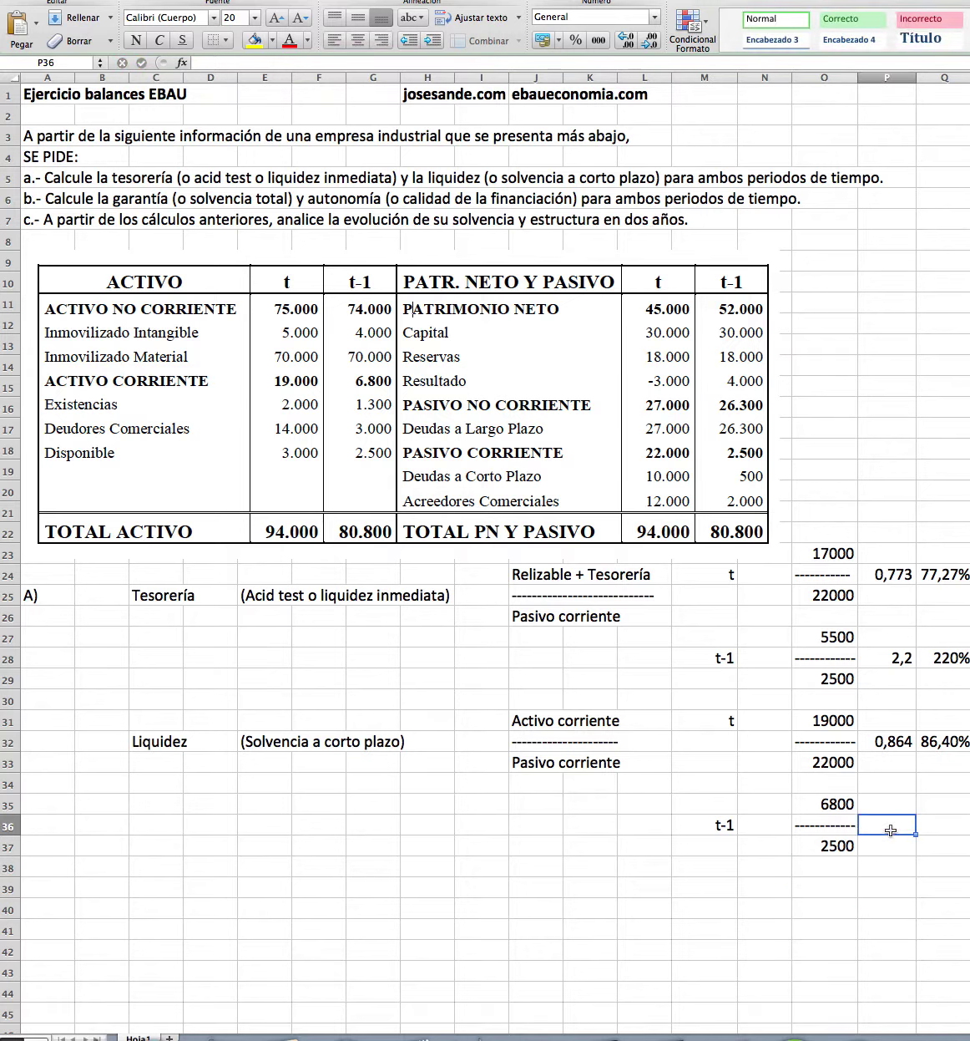
type("=")
left_click(850, 805)
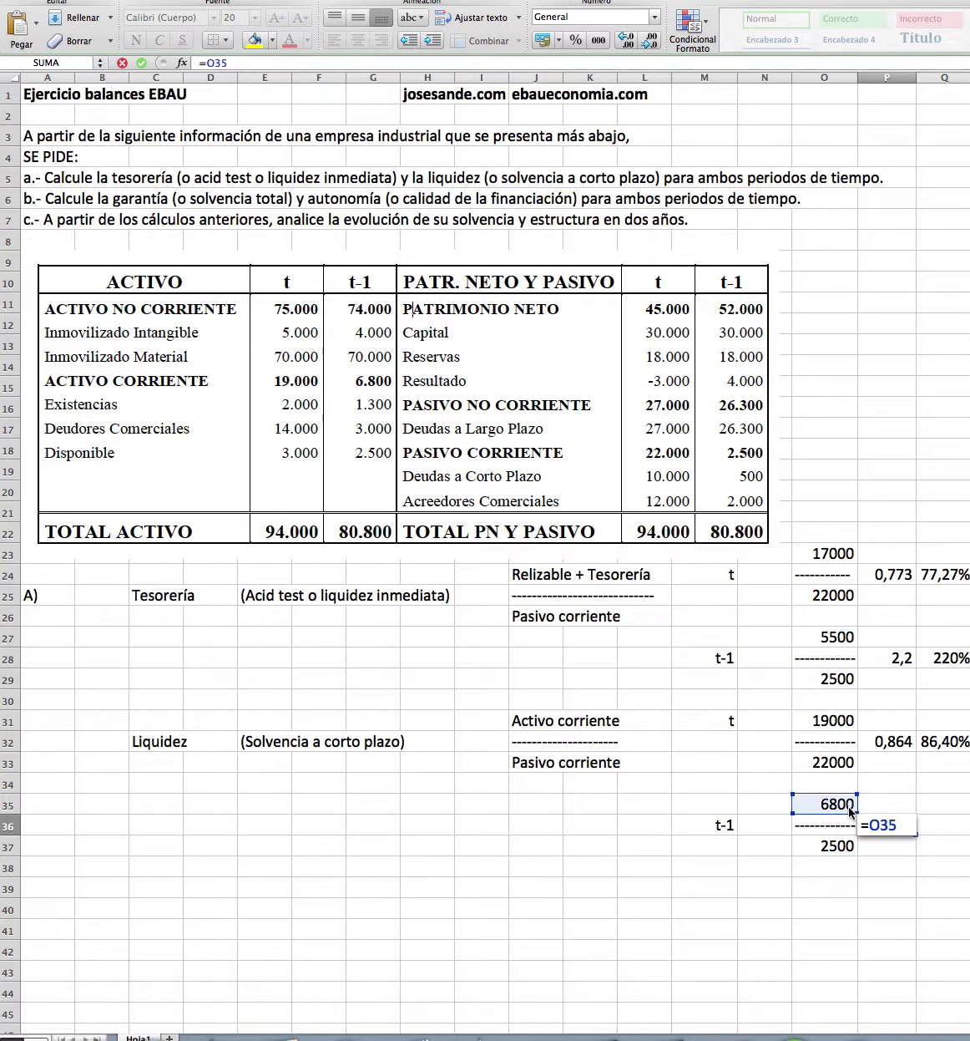
type("/")
left_click(843, 846)
key("Return")
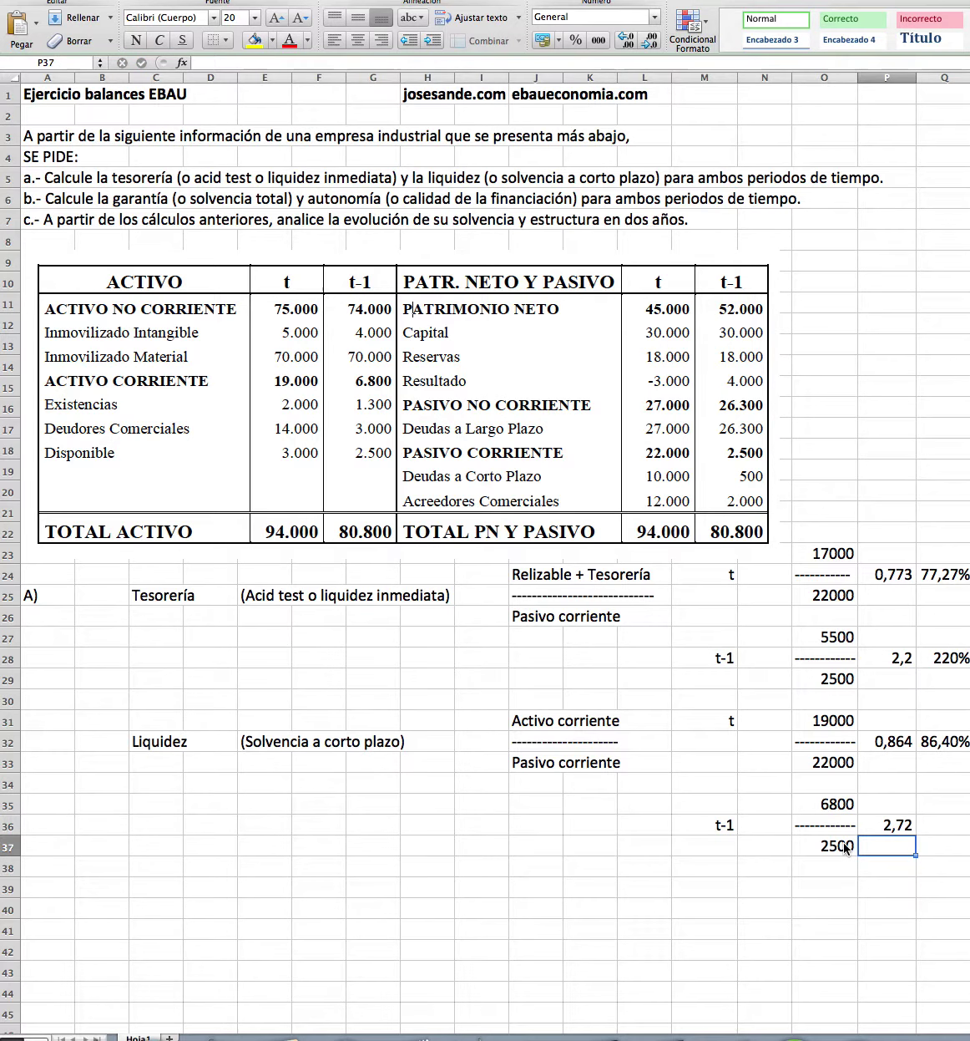
Enter the period t-1 liquidity ratio as the percentage 272% in cell Q36
left_click(943, 825)
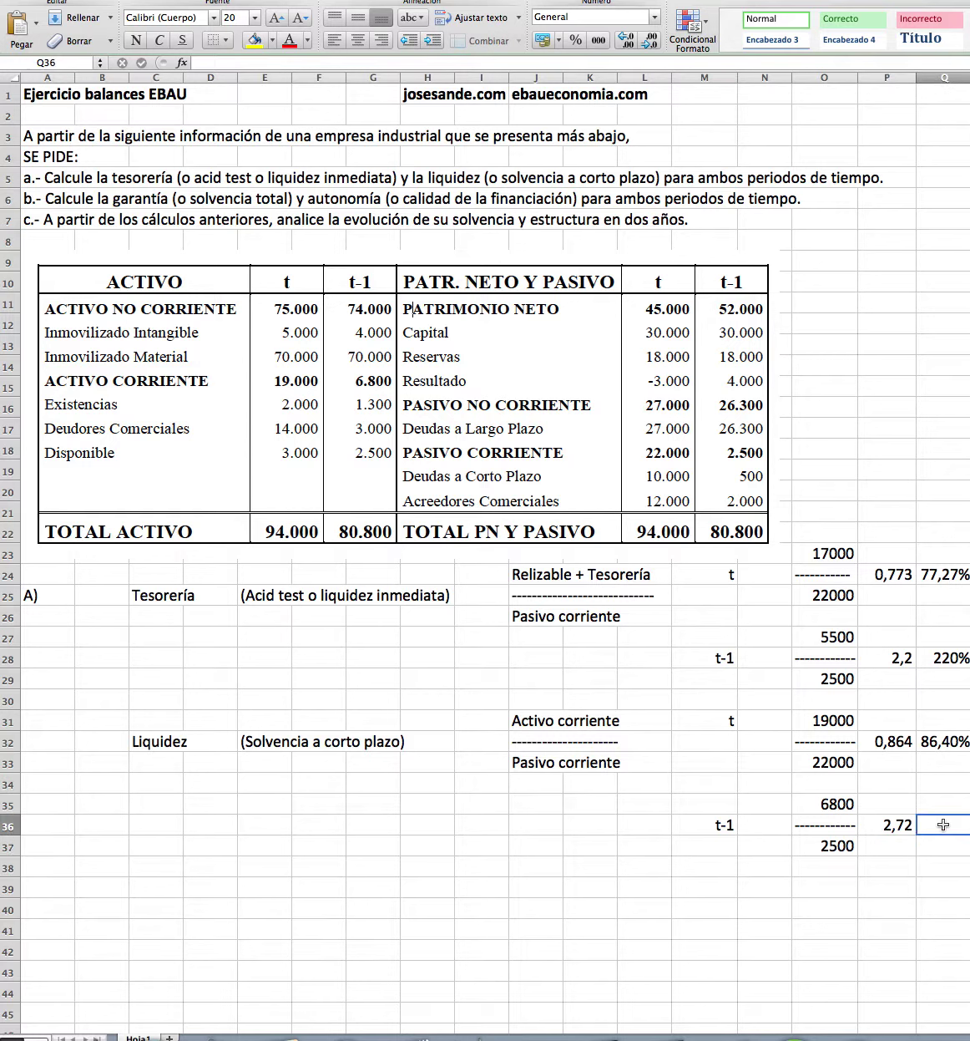
double_click(943, 824)
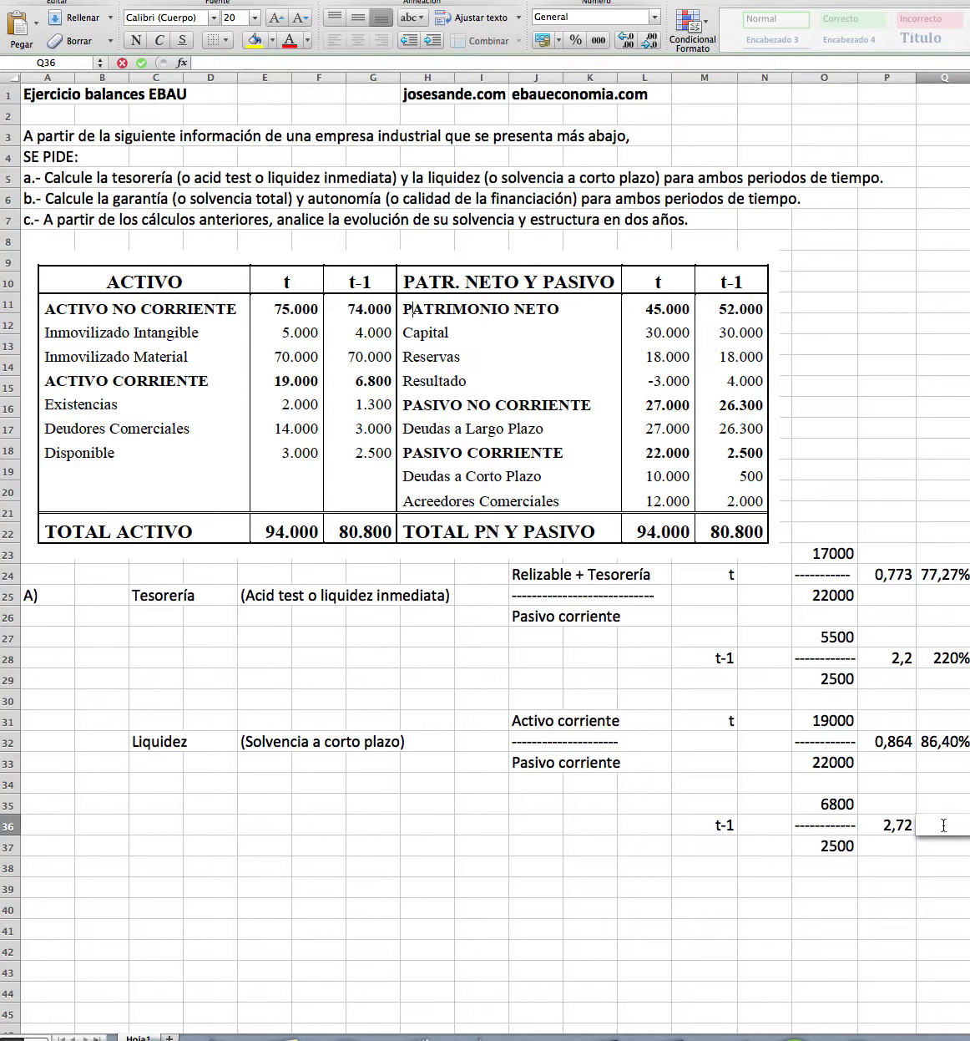
type("272%")
key("Return")
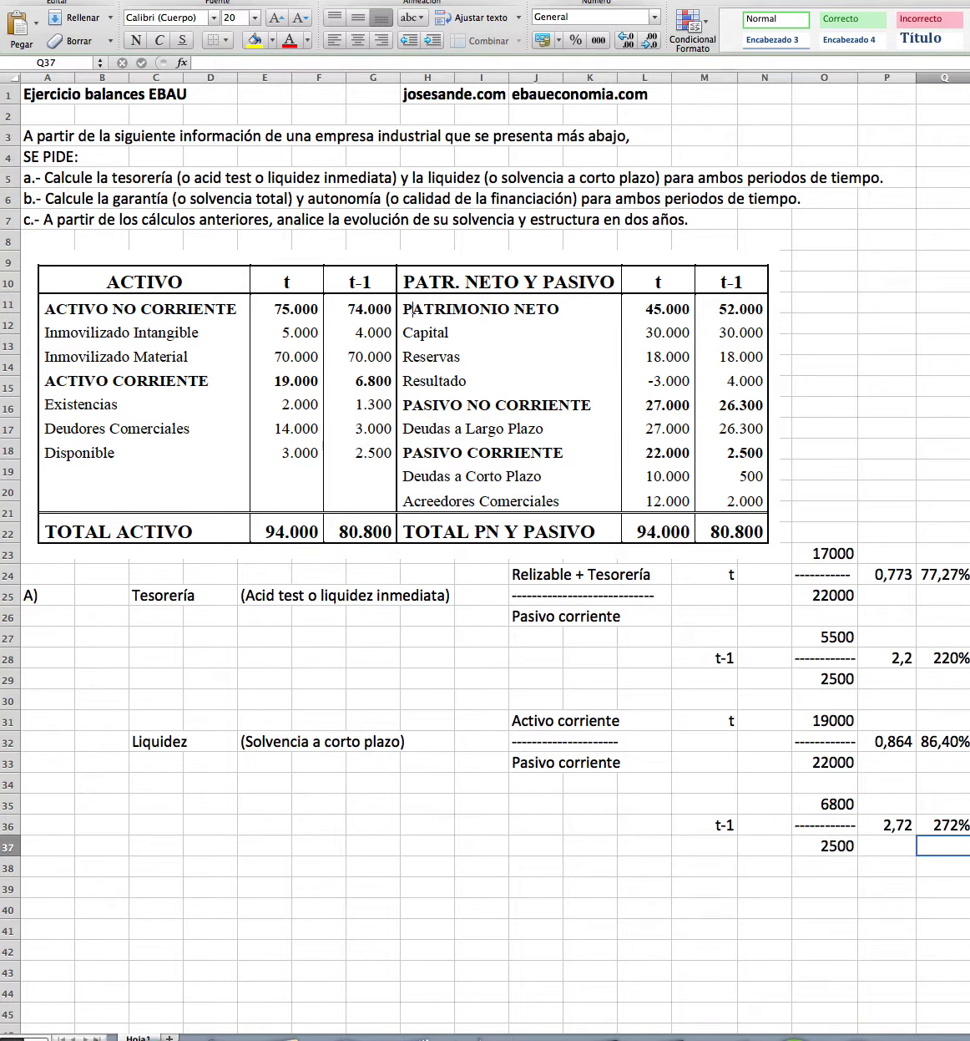
left_click(587, 1036)
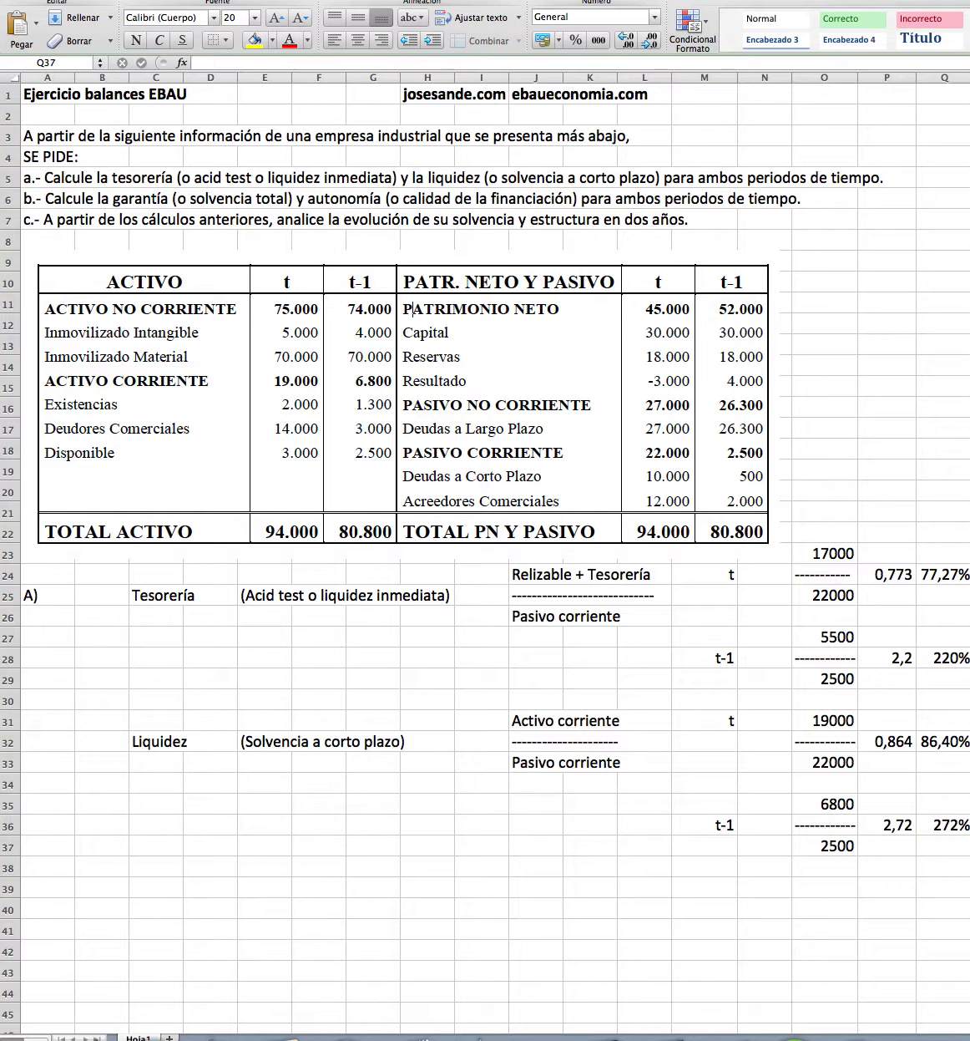